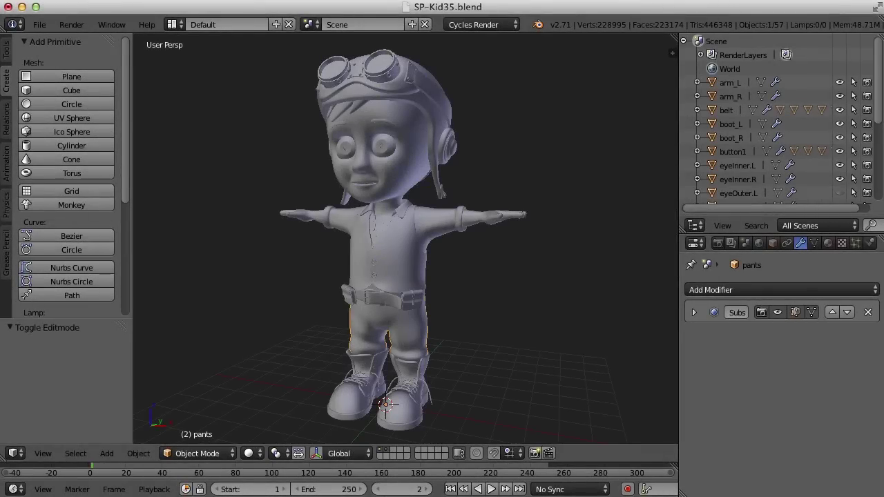
Step: Open SP-Kid09.blend from the recent files list
middle_drag(472, 373, 532, 395)
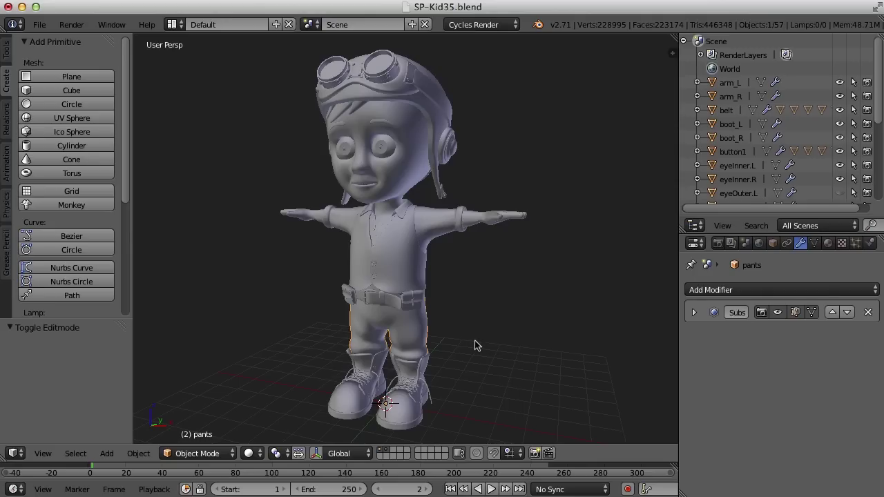
middle_drag(475, 345, 456, 345)
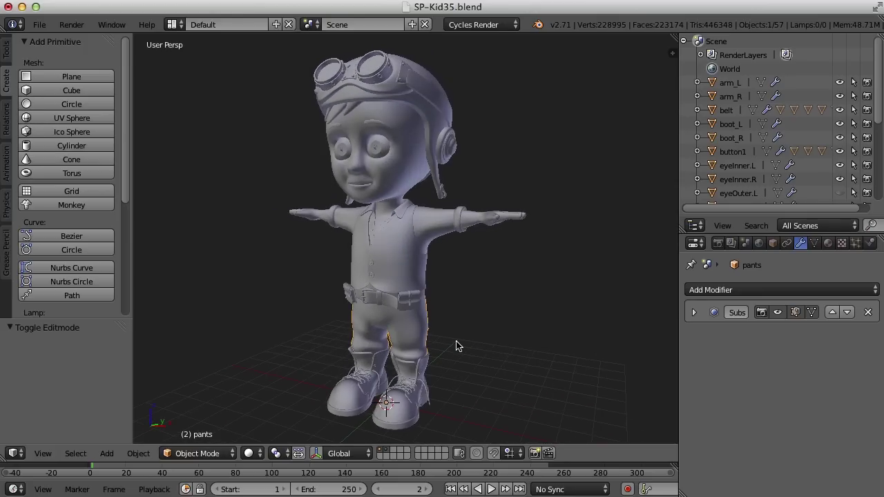
click(39, 24)
mouse_move(71, 71)
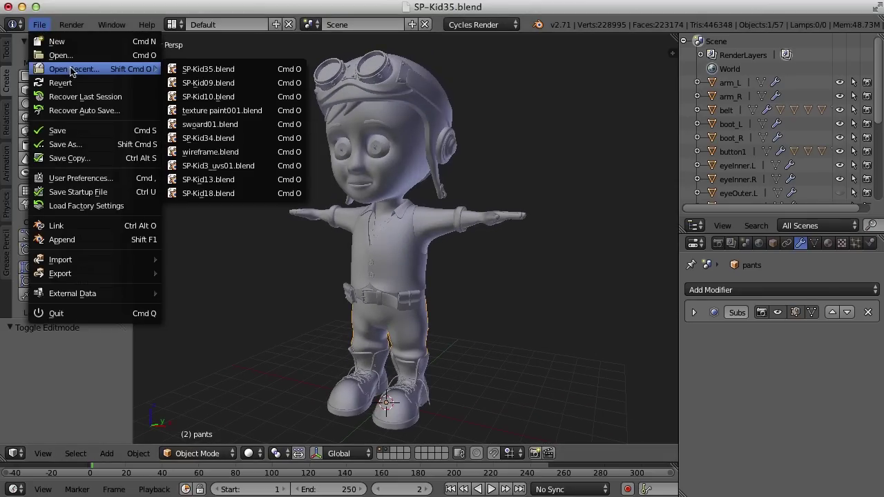
click(208, 83)
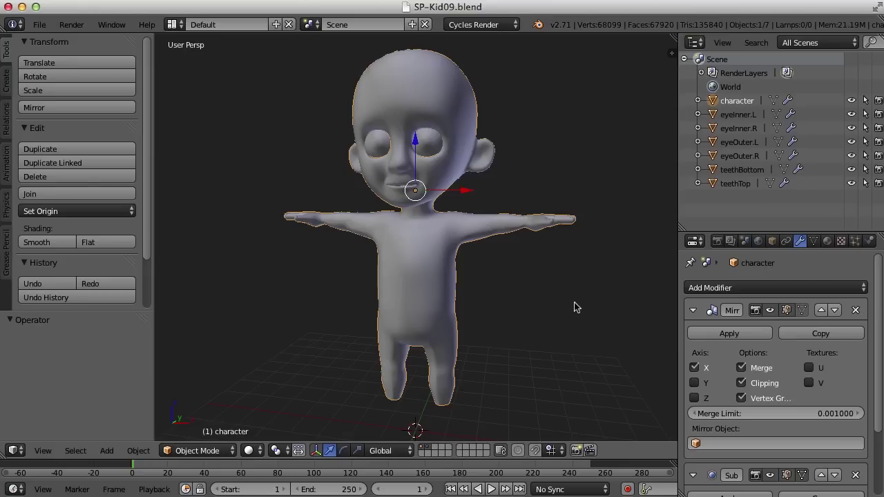
Step: Select the bald character body mesh and enter Edit Mode to expose its topology
key(a)
middle_drag(576, 297, 544, 304)
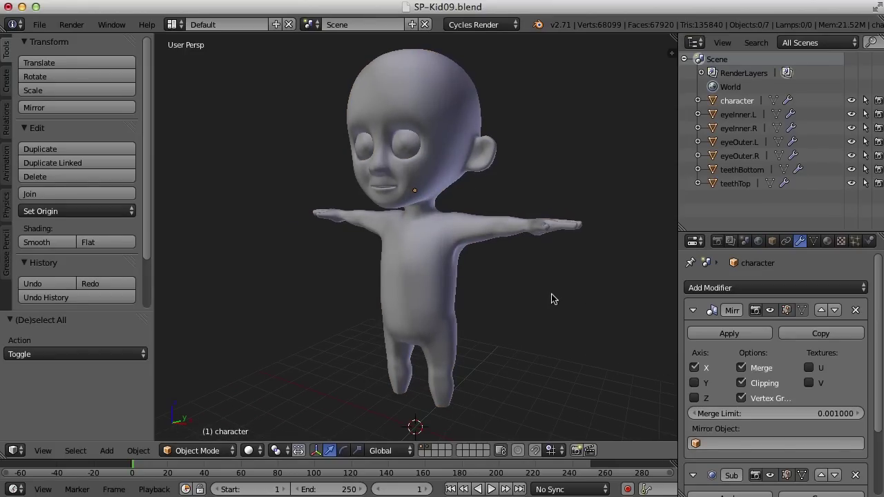
mouse_move(551, 299)
middle_down()
mouse_move(485, 300)
mouse_move(552, 300)
middle_up()
right_click(454, 123)
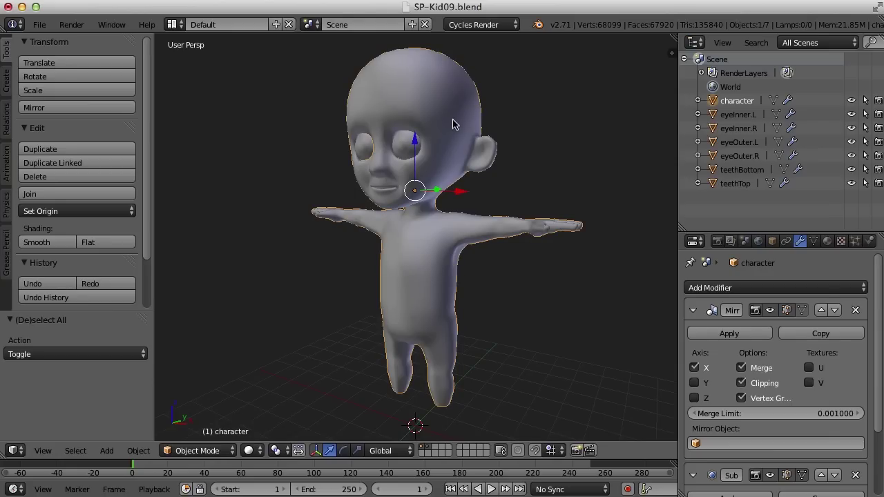
key(Tab)
middle_drag(523, 158, 509, 192)
Step: Switch the mesh to face selection mode
scroll(509, 191, up, 2)
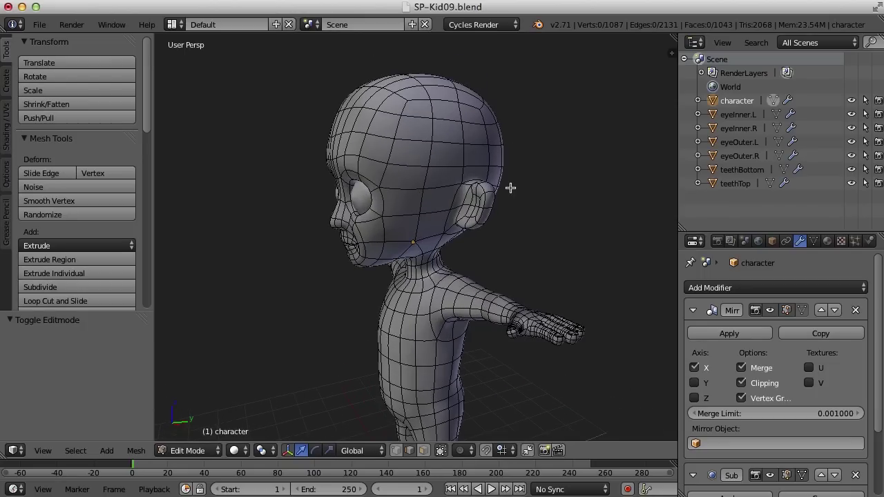
key(ctrl+Tab)
click(493, 219)
middle_drag(514, 198, 486, 192)
key(z)
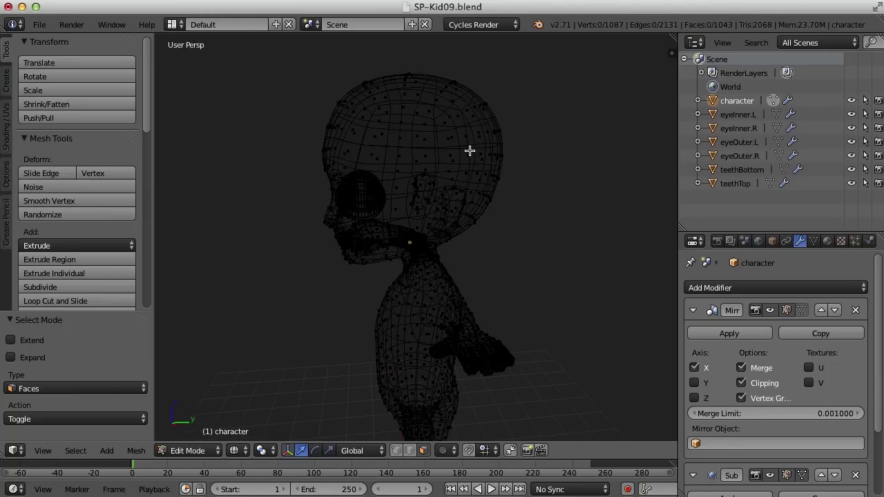
key(z)
mouse_move(470, 150)
middle_down()
mouse_move(496, 151)
mouse_move(466, 150)
mouse_move(476, 145)
middle_up()
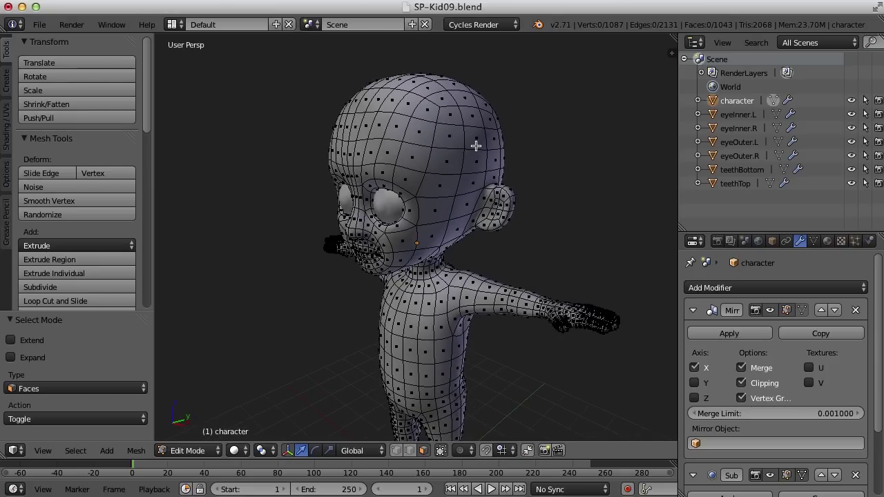
Step: In Right Ortho wireframe, circle-select the forehead, scalp and back-of-head faces
key(KP_3)
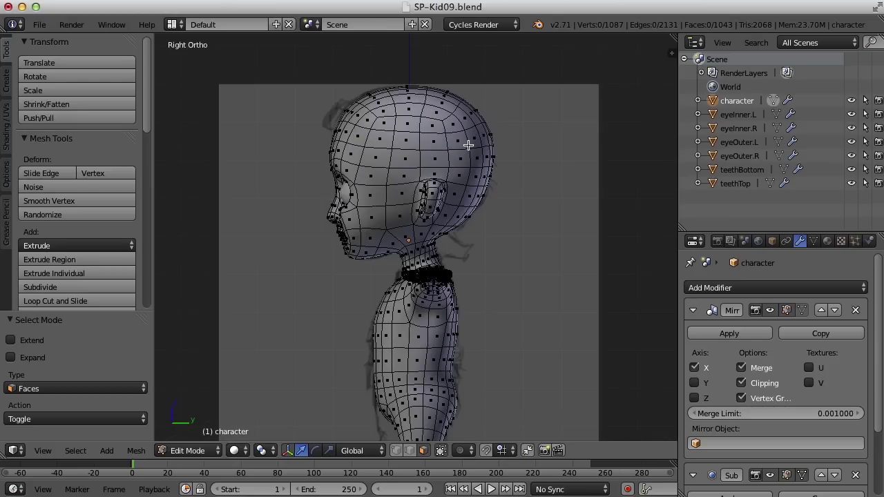
key(z)
scroll(494, 167, up, 4)
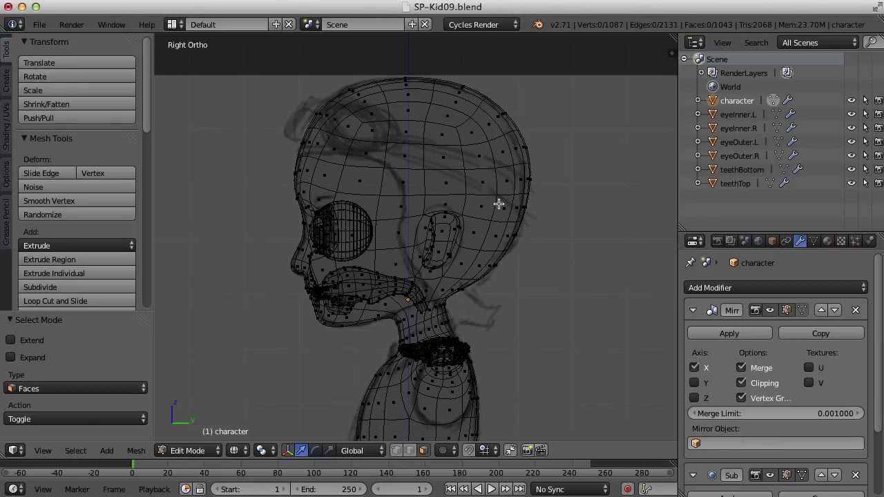
key(c)
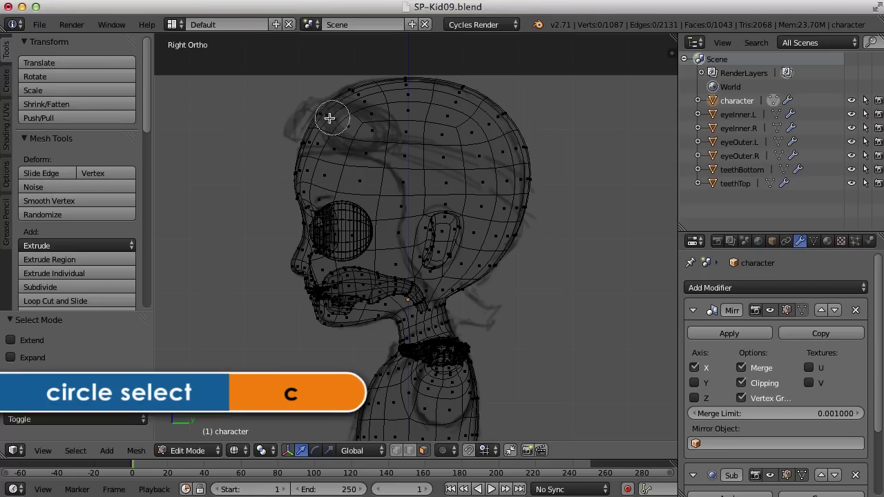
mouse_move(315, 126)
mouse_down()
mouse_move(340, 134)
mouse_move(332, 128)
mouse_move(346, 114)
mouse_move(387, 90)
mouse_move(459, 97)
mouse_move(494, 114)
mouse_move(511, 172)
mouse_move(509, 228)
mouse_up()
mouse_move(510, 228)
middle_down()
mouse_move(536, 257)
mouse_move(620, 255)
mouse_move(499, 270)
mouse_move(430, 263)
mouse_move(354, 228)
middle_up()
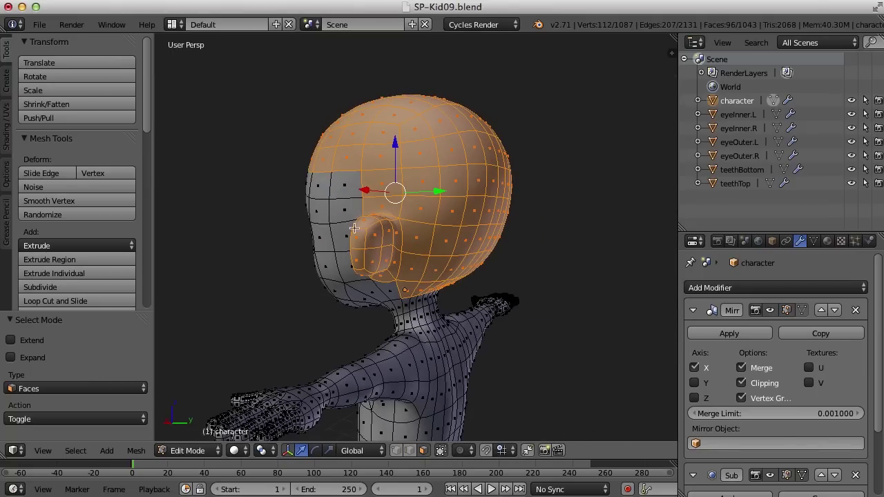
middle_drag(380, 256, 533, 263)
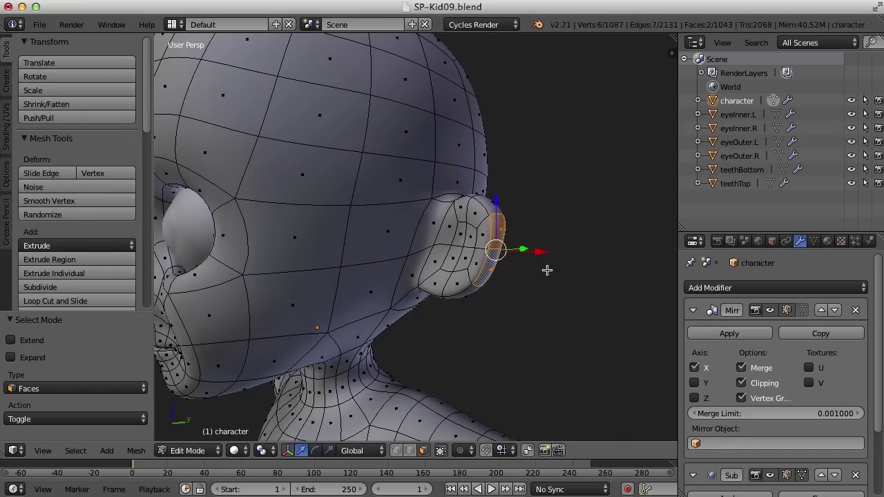
Step: Grow the ear selection, delete those faces, and hide the Mirror modifier in the viewport
key(ctrl+KP_Add)
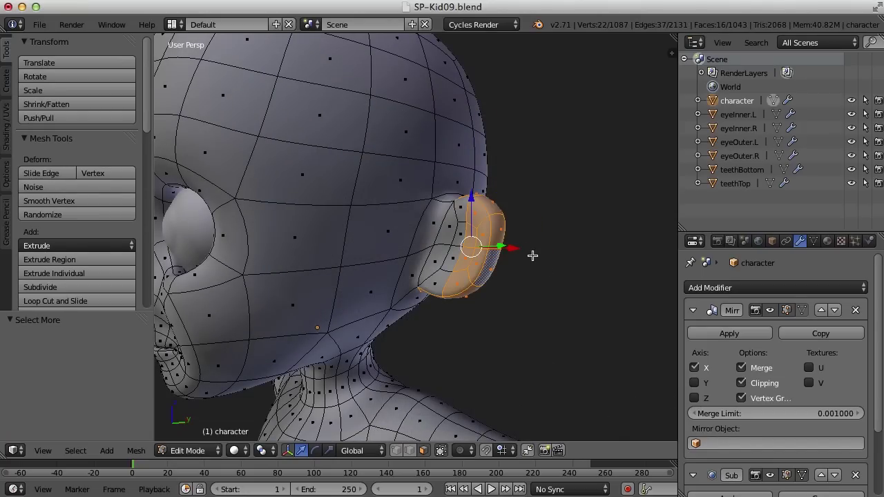
middle_drag(532, 255, 393, 257)
scroll(394, 256, down, 3)
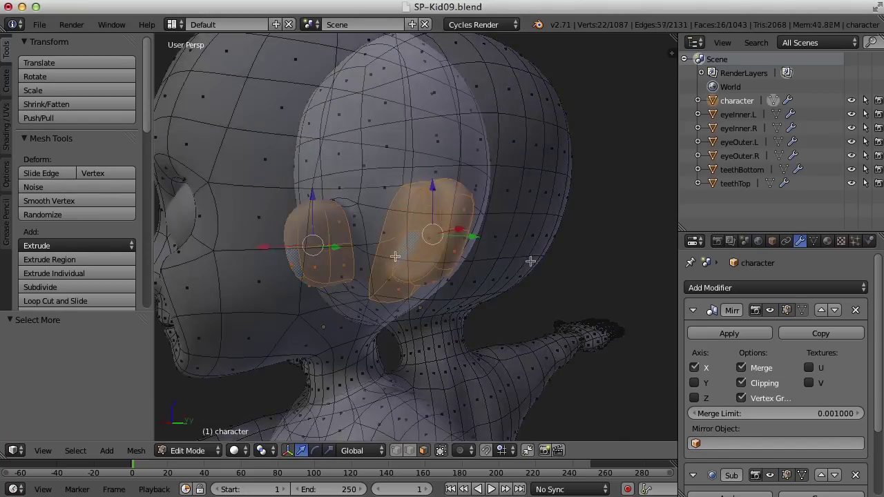
key(x)
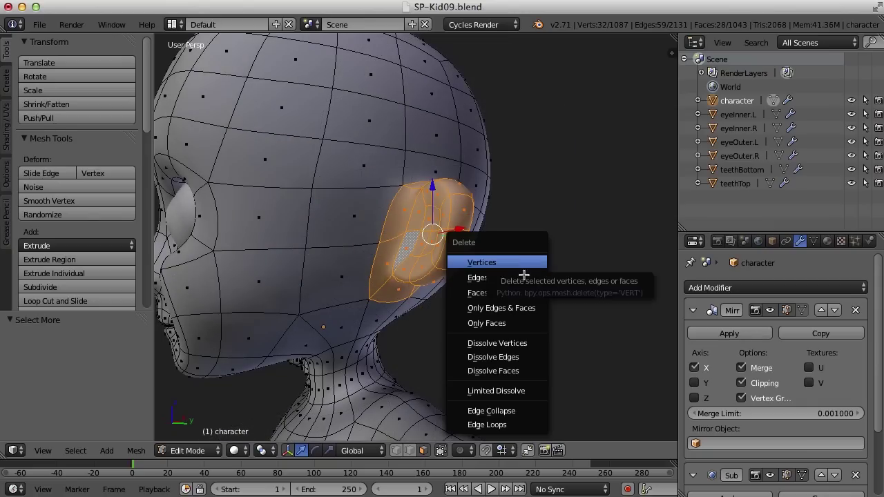
click(526, 292)
middle_drag(535, 278, 572, 258)
click(784, 311)
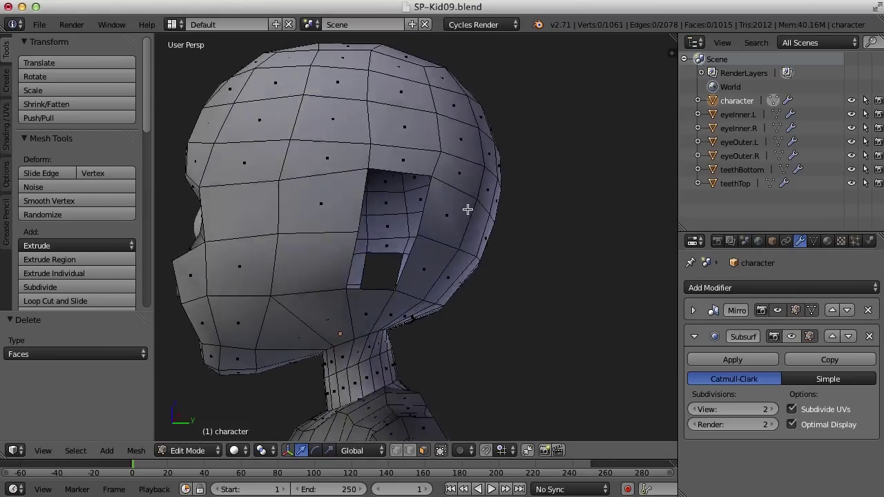
Step: In edge select mode, select the edges around the ear hole
middle_drag(468, 209, 449, 201)
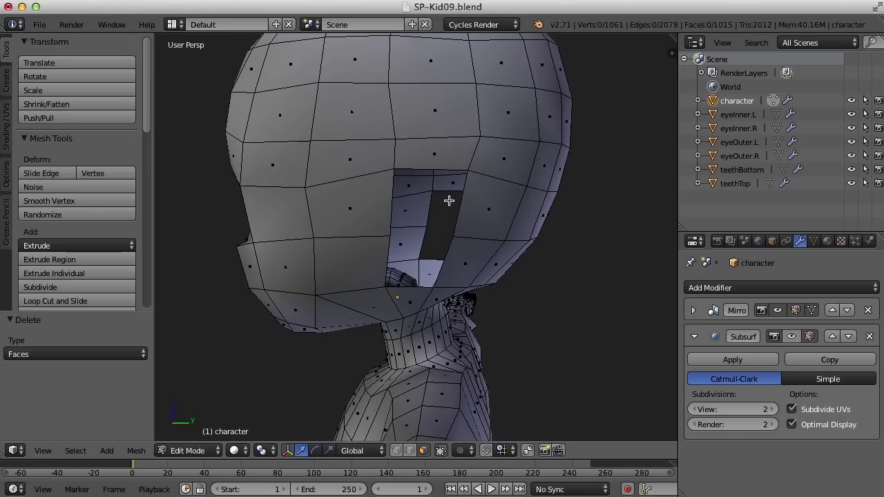
key(ctrl+Tab)
click(439, 195)
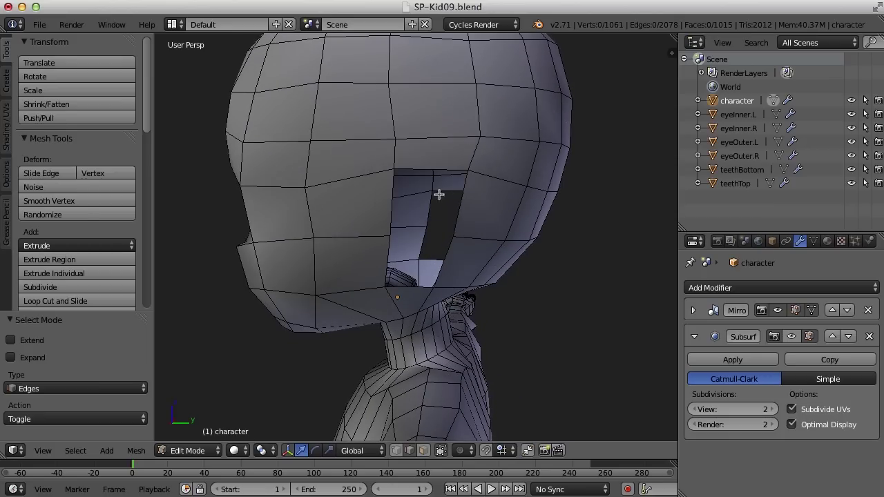
shift+right_click(444, 259)
middle_drag(443, 260, 507, 235)
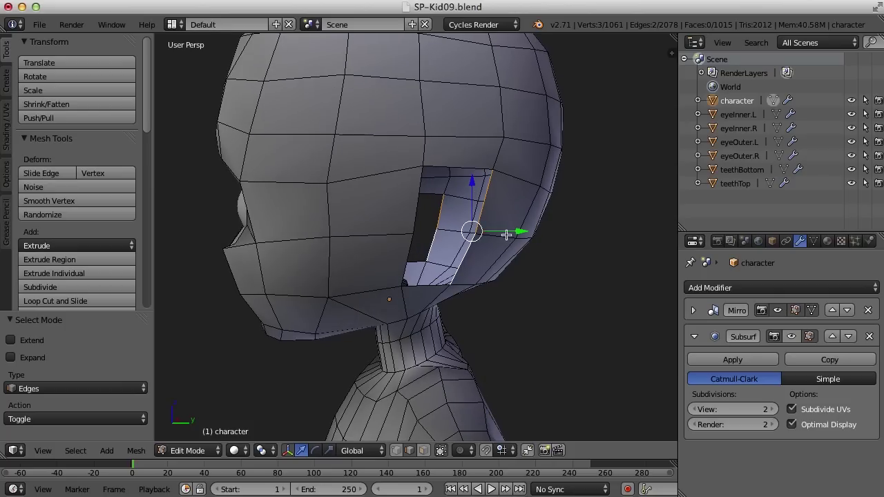
Step: Extrude the hole edges, move them across the gap, and scale them to 0.904
key(e)
right_click(563, 235)
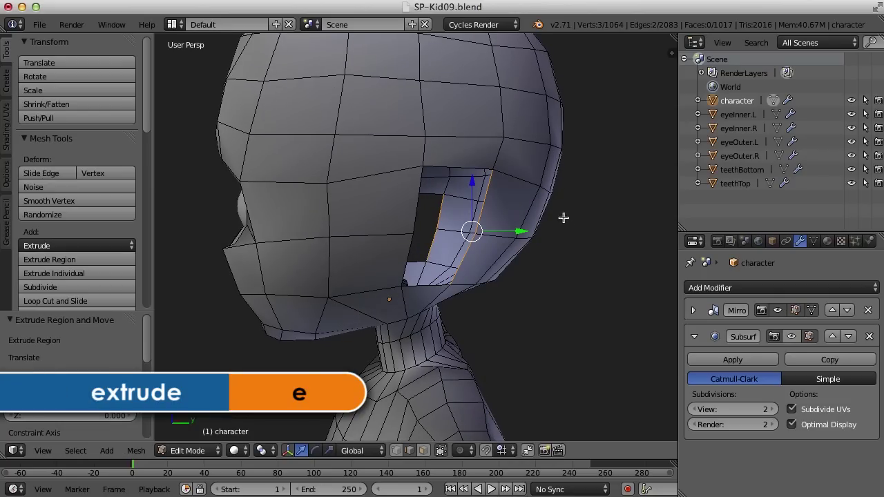
middle_drag(564, 217, 522, 262)
mouse_move(522, 261)
mouse_down()
mouse_move(484, 258)
mouse_move(517, 265)
mouse_up()
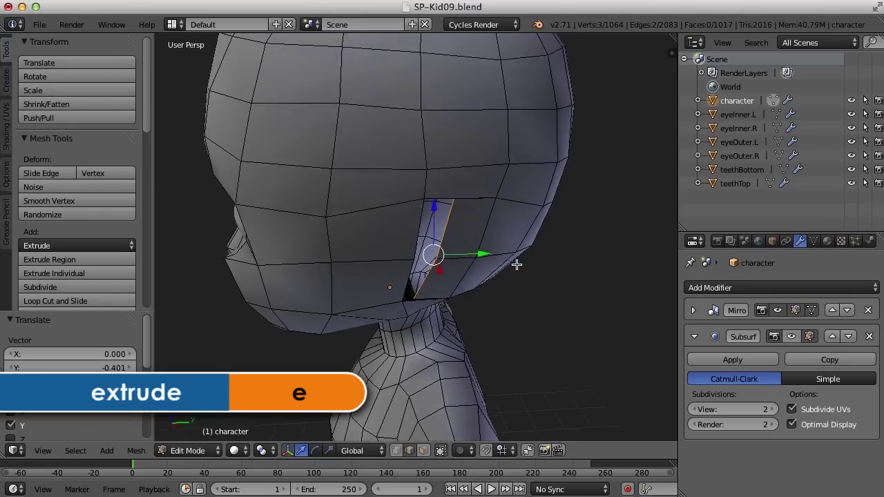
middle_drag(517, 265, 519, 253)
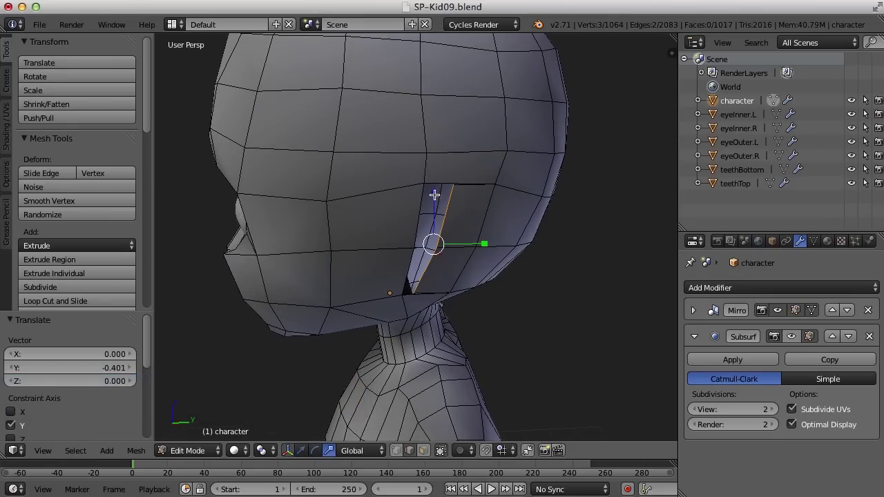
key(s)
click(504, 231)
scroll(504, 228, up, 2)
middle_drag(504, 225, 506, 245)
Step: In vertex mode, merge pairs of edge vertices At Last to close the hole
key(ctrl+Tab)
click(468, 223)
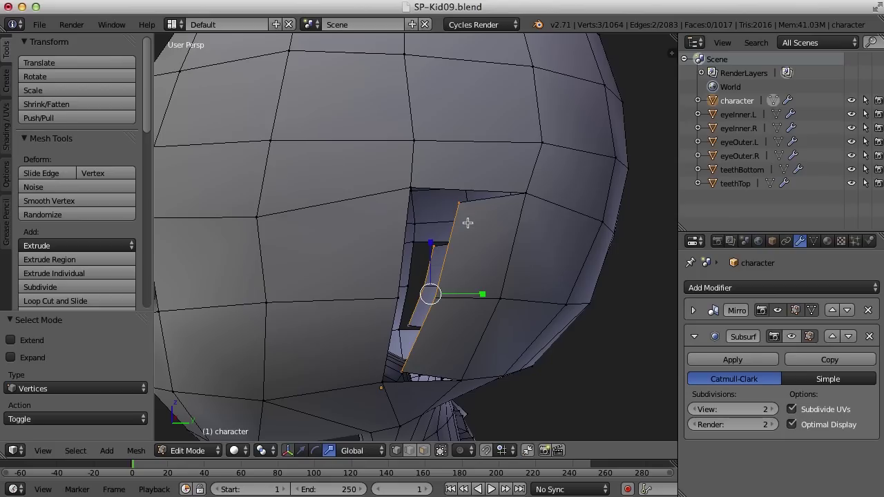
right_click(461, 207)
shift+right_click(409, 188)
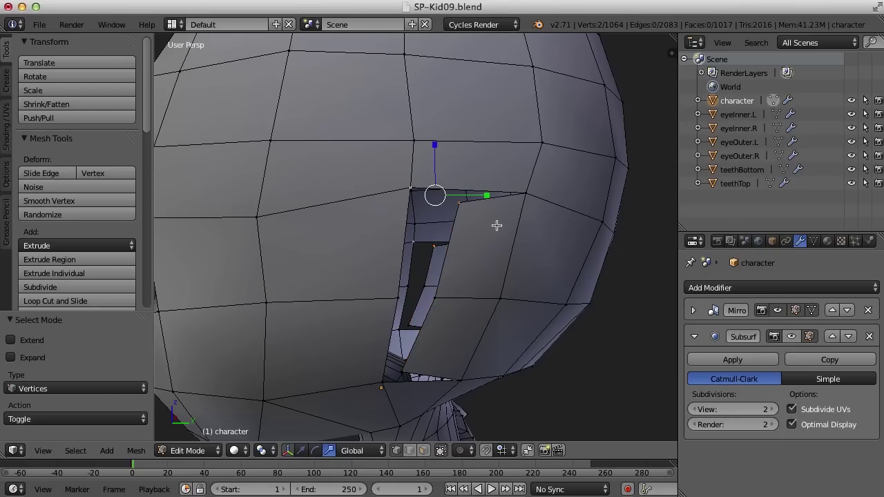
key(alt+m)
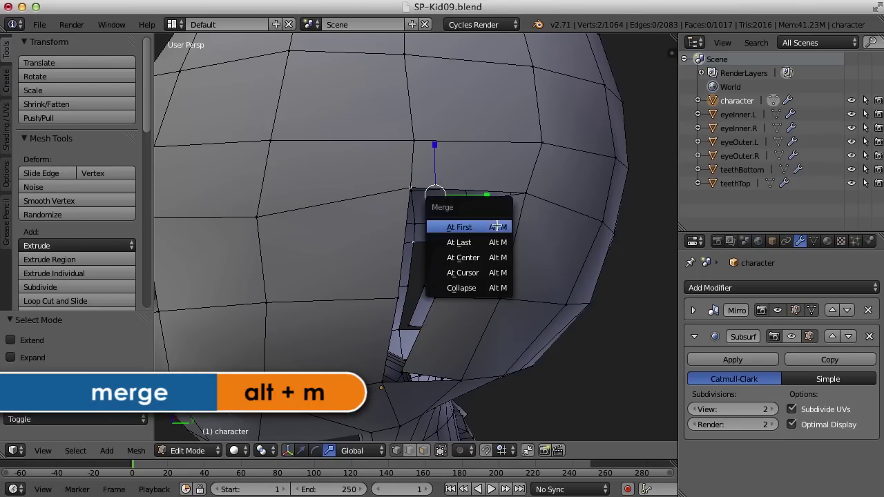
click(482, 242)
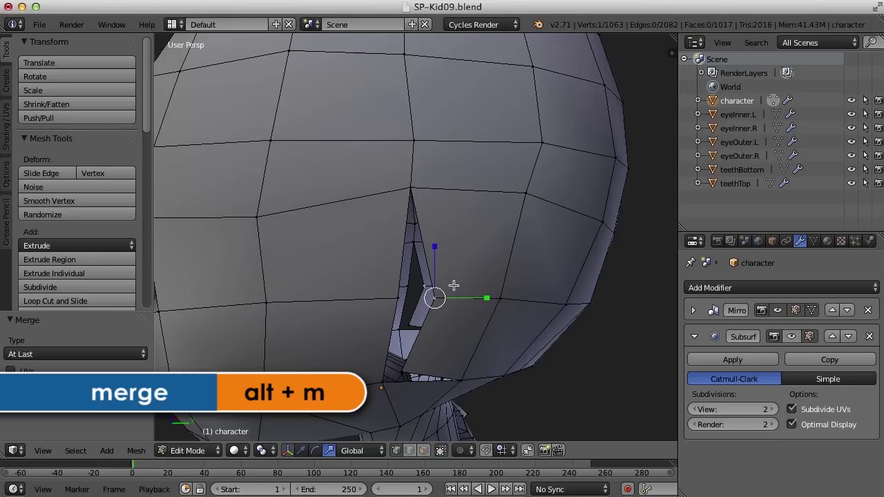
shift+right_click(398, 299)
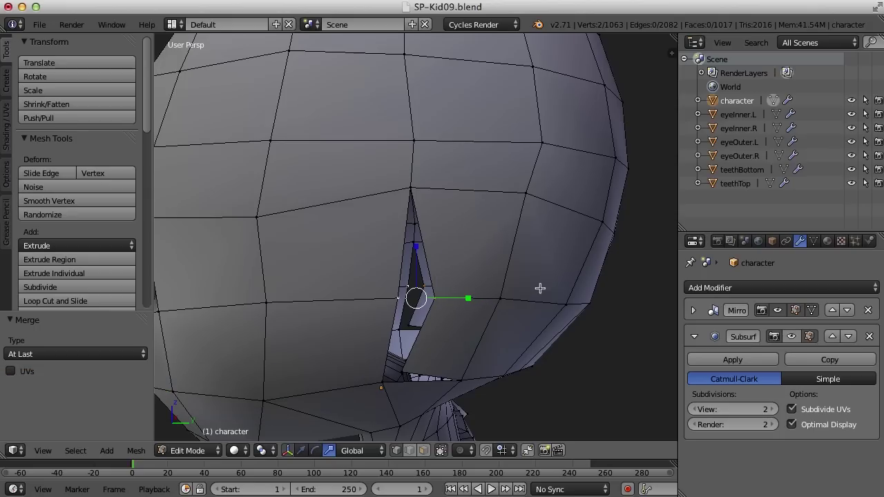
key(alt+m)
click(541, 290)
right_click(405, 372)
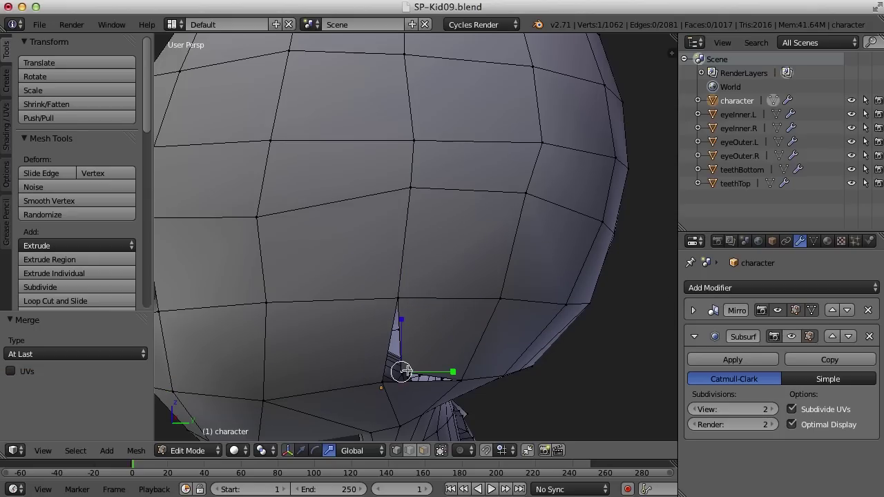
Step: Deselect all, then circle-select the 65 scalp faces in Right Ortho wireframe using face mode
scroll(499, 253, down, 8)
key(a)
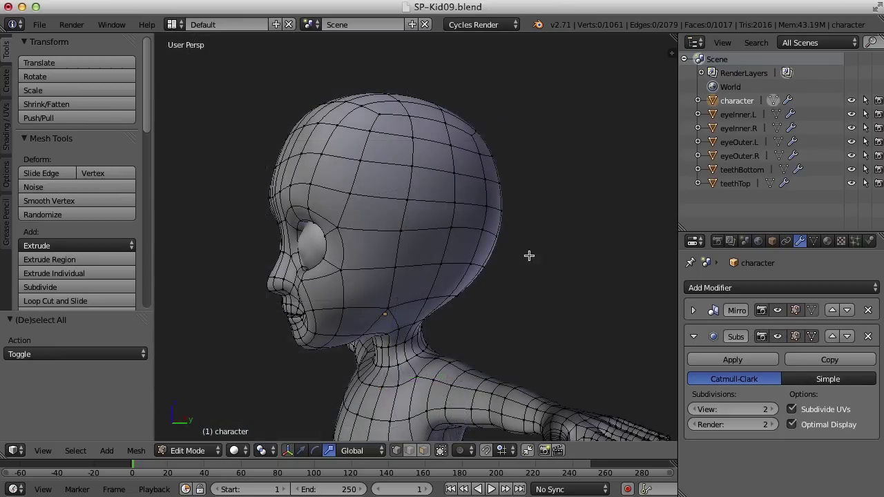
key(ctrl+Tab)
click(494, 285)
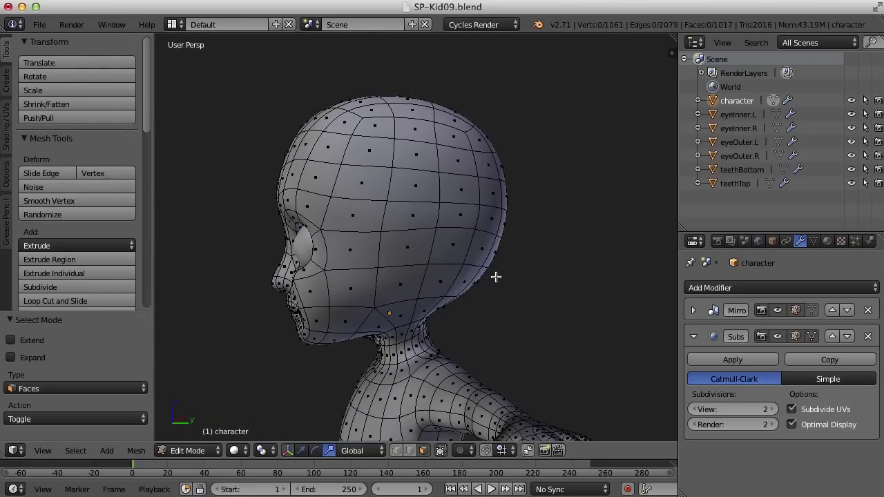
key(KP_3)
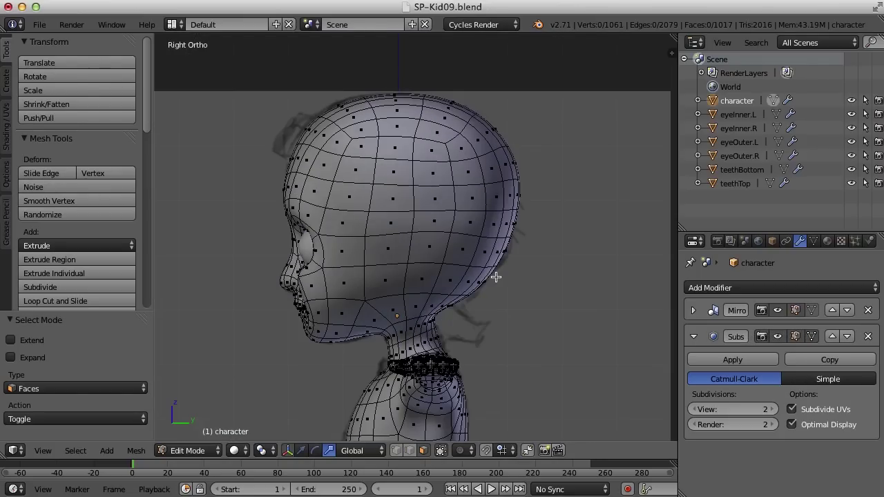
key(z)
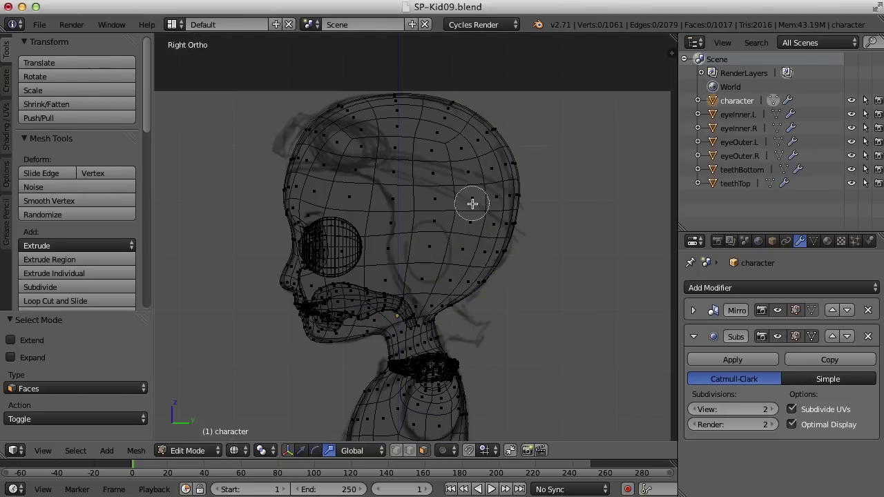
key(c)
mouse_move(320, 131)
mouse_down()
mouse_move(306, 148)
mouse_move(344, 105)
mouse_move(394, 98)
mouse_move(440, 102)
mouse_move(494, 144)
mouse_move(513, 183)
mouse_move(508, 237)
mouse_move(474, 286)
mouse_move(447, 296)
mouse_move(427, 282)
mouse_move(407, 168)
mouse_move(358, 156)
mouse_move(387, 131)
mouse_up()
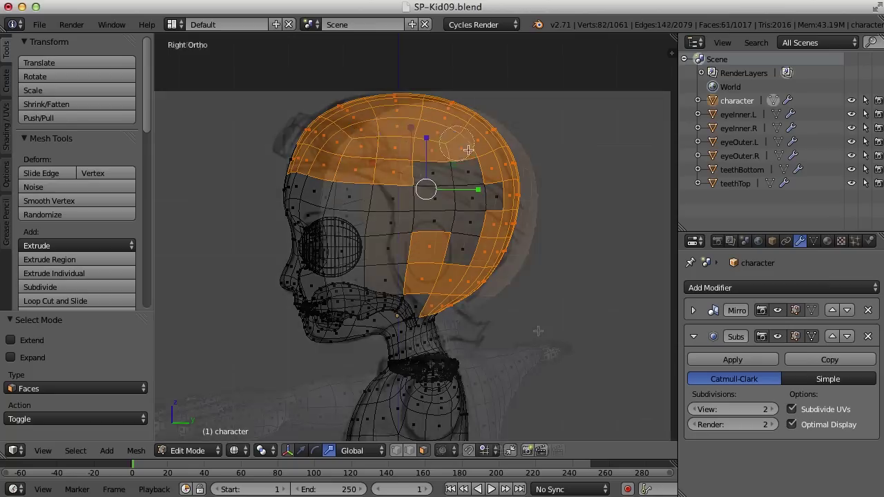
key(z)
mouse_move(387, 131)
middle_down()
mouse_move(586, 334)
mouse_move(549, 320)
mouse_move(599, 323)
mouse_move(553, 294)
mouse_move(553, 280)
mouse_move(572, 275)
middle_up()
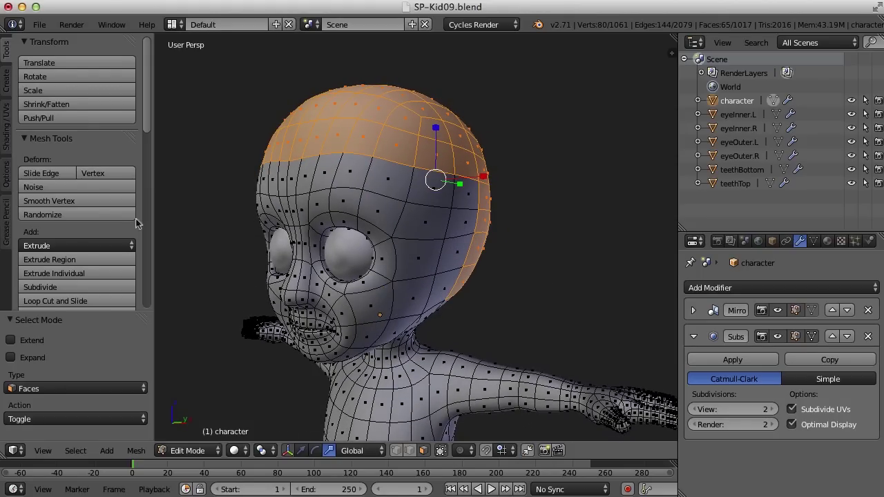
Step: Duplicate the selected scalp faces, leaving the copy in place
drag(113, 318, 114, 377)
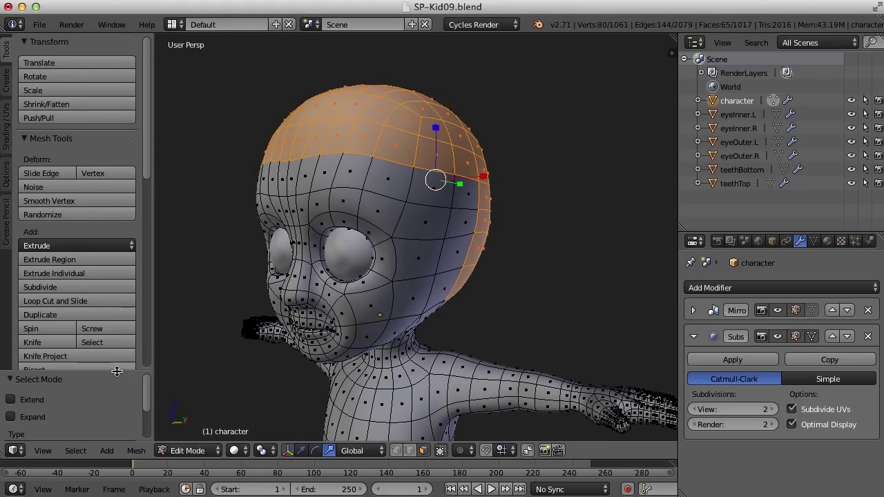
click(72, 316)
right_click(563, 261)
middle_drag(562, 262, 541, 280)
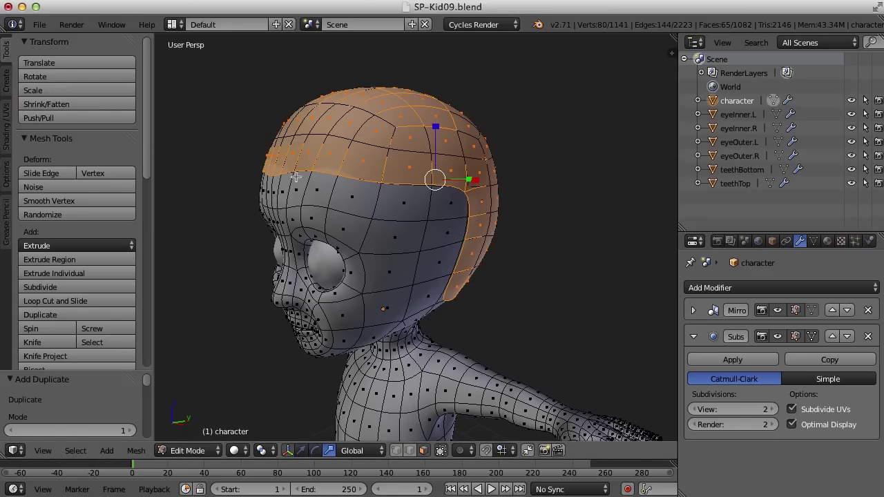
middle_drag(295, 177, 157, 194)
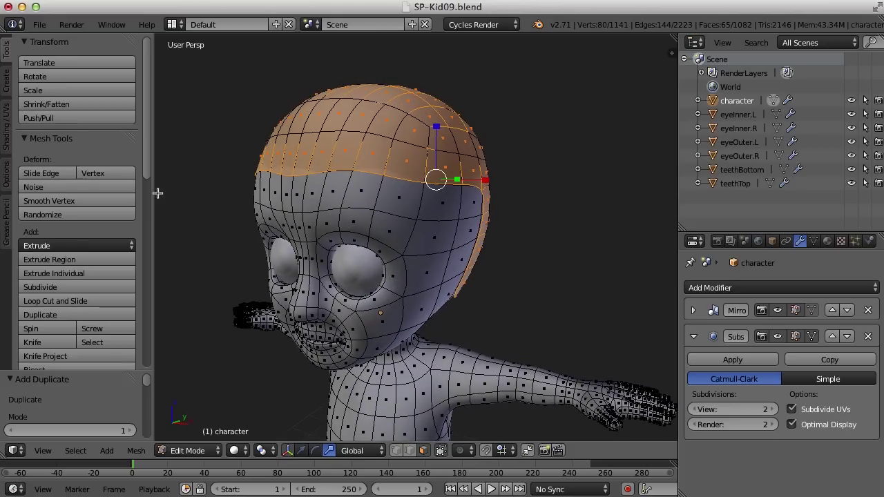
Step: Shrink/Fatten the copied faces outward by 0.148 to form a cap shell
click(83, 110)
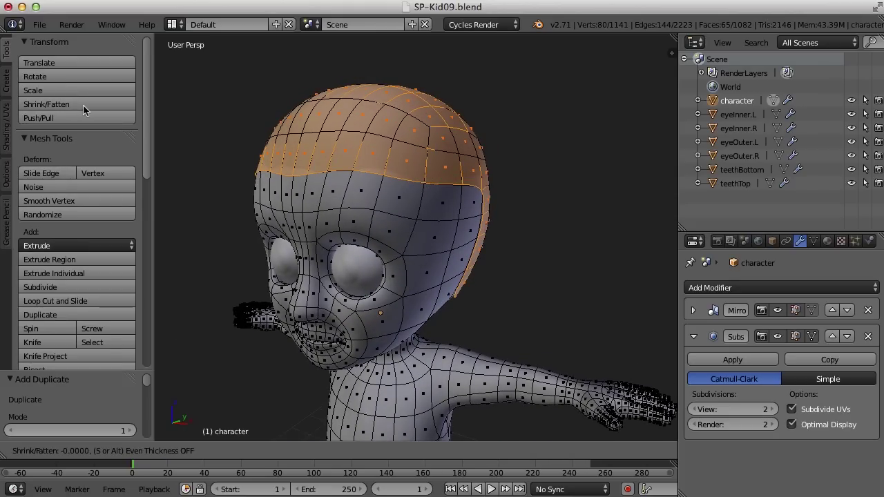
mouse_move(80, 111)
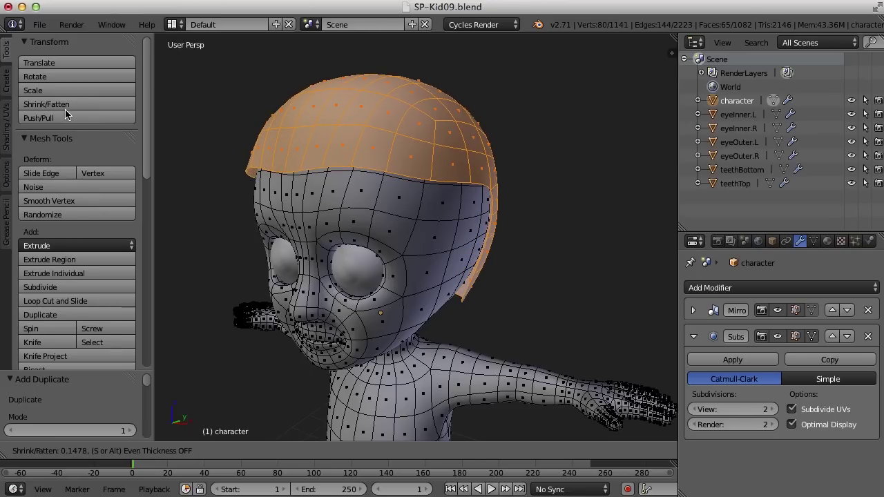
click(65, 109)
middle_drag(359, 159, 448, 157)
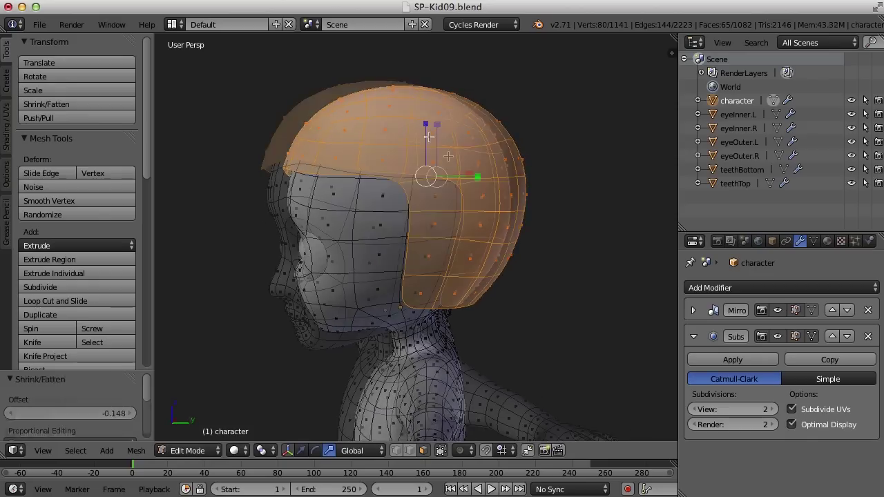
Step: Separate the linked cap faces into their own object
key(l)
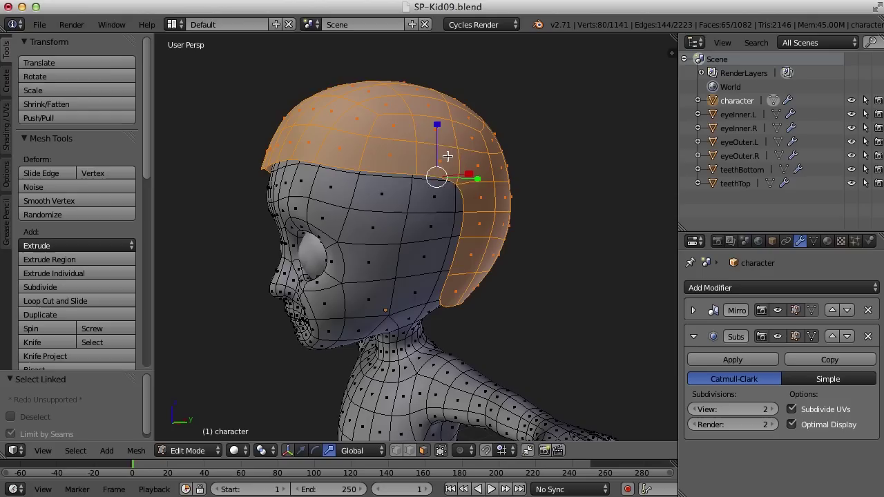
key(p)
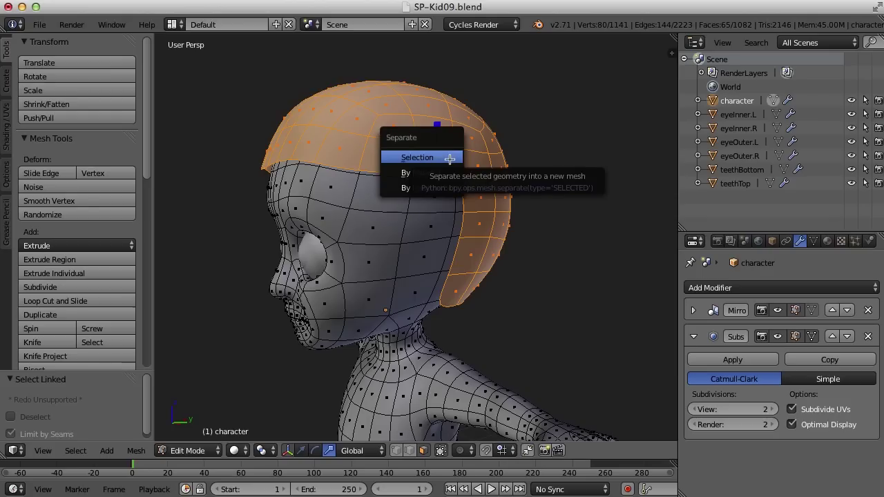
click(449, 158)
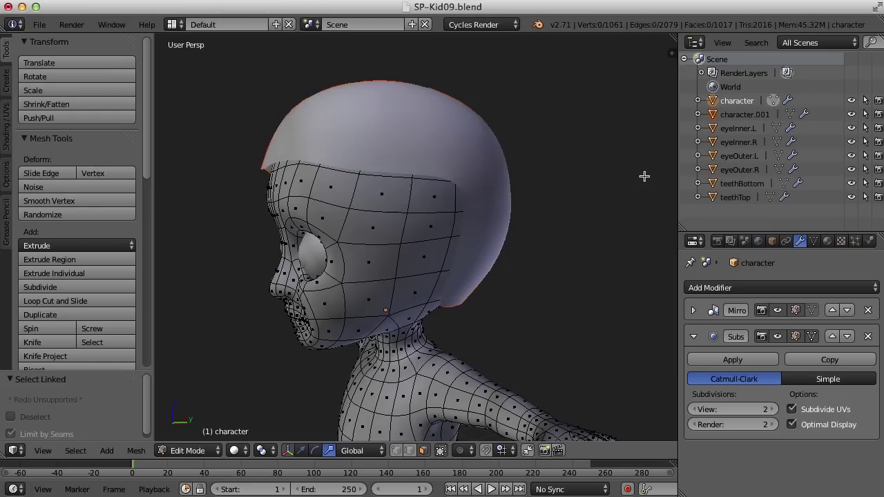
middle_drag(645, 176, 578, 178)
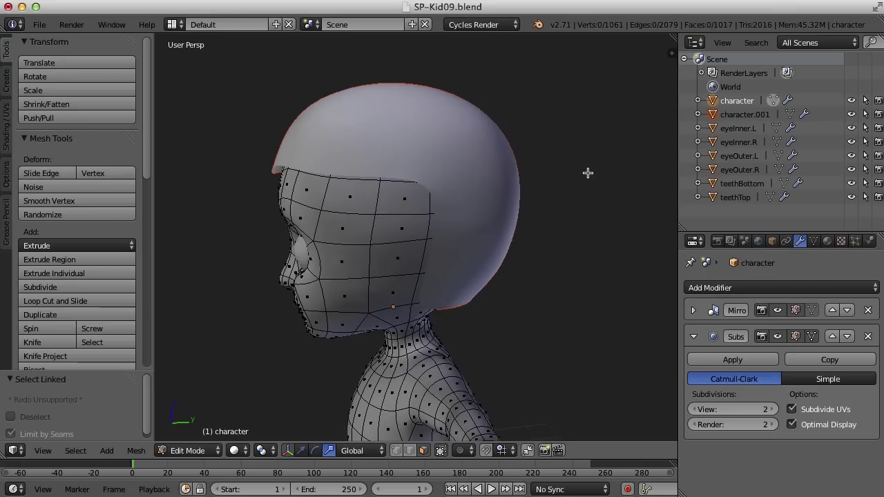
middle_drag(513, 206, 550, 201)
Step: In Object Mode, select the new character.001 object and rename it to 'helmet'
key(Tab)
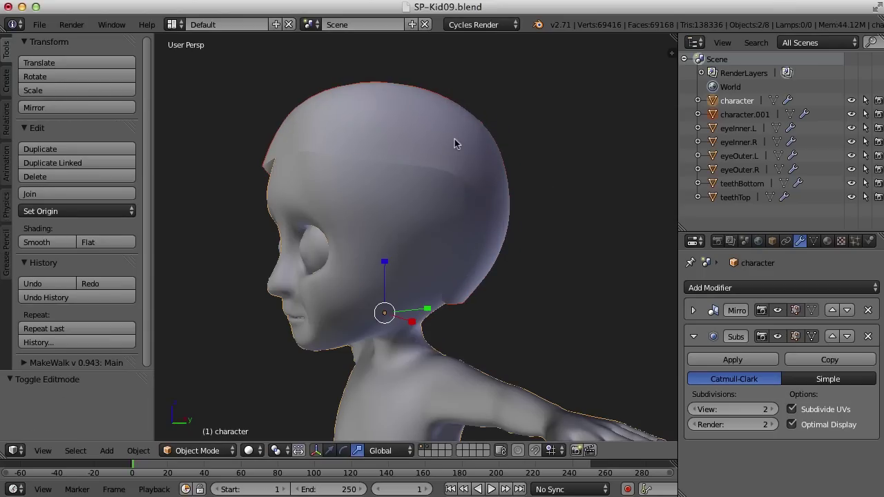
right_click(454, 139)
middle_drag(584, 144, 608, 142)
double_click(741, 115)
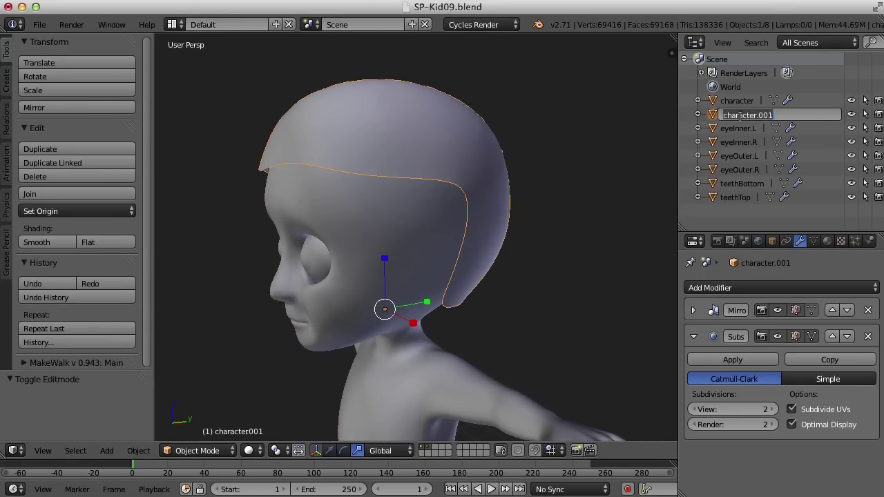
text(helmet)
key(Return)
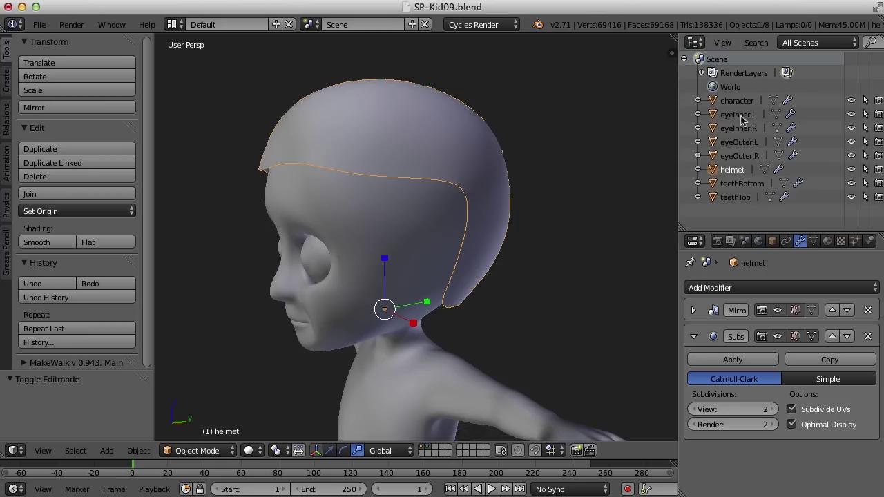
middle_drag(506, 251, 481, 250)
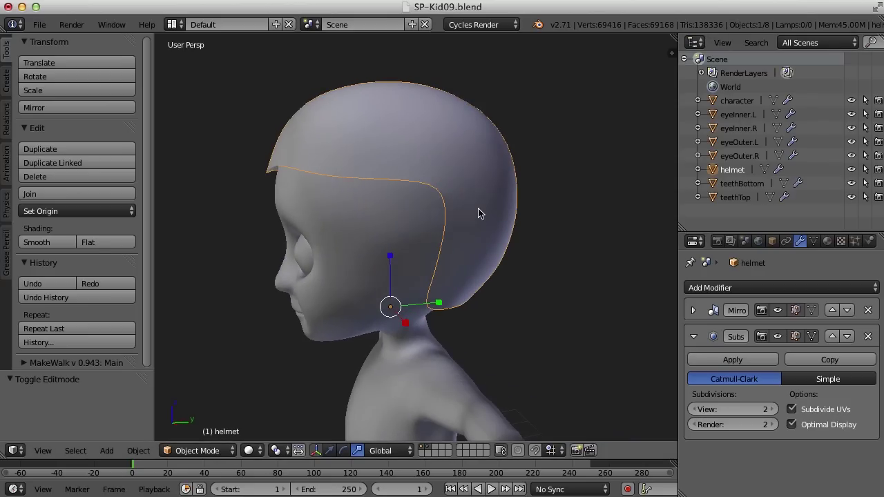
Step: Isolate the helmet in Right Ortho wireframe view by hiding all other objects
key(Tab)
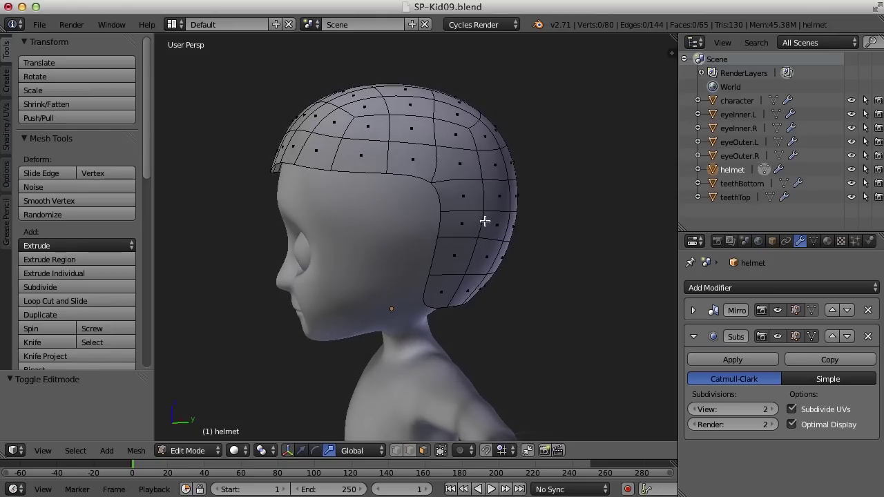
key(Tab)
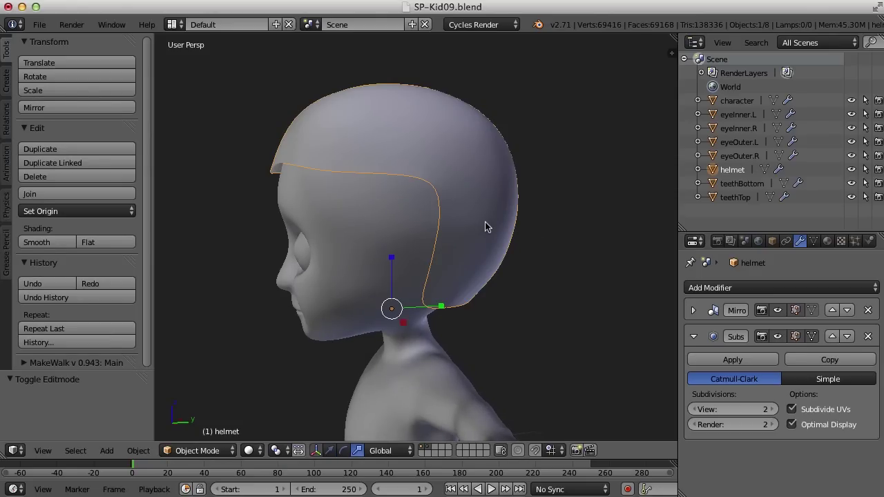
key(KP_3)
key(z)
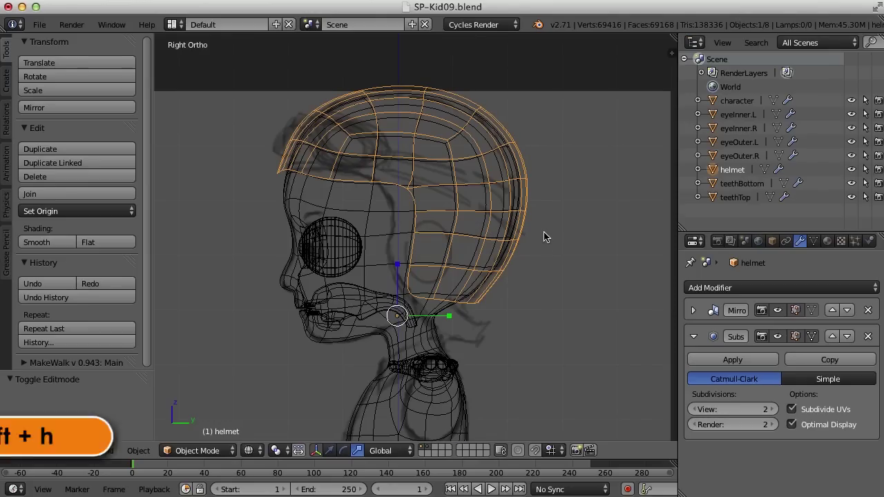
key(shift+h)
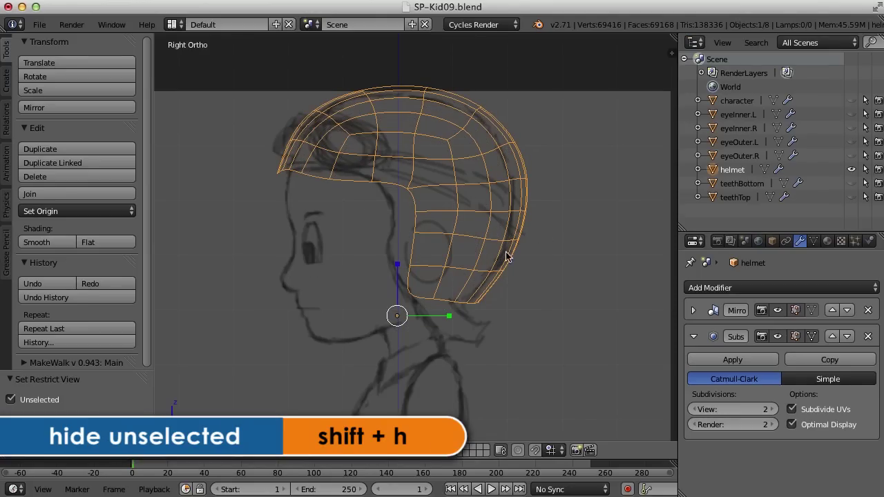
scroll(513, 257, up, 3)
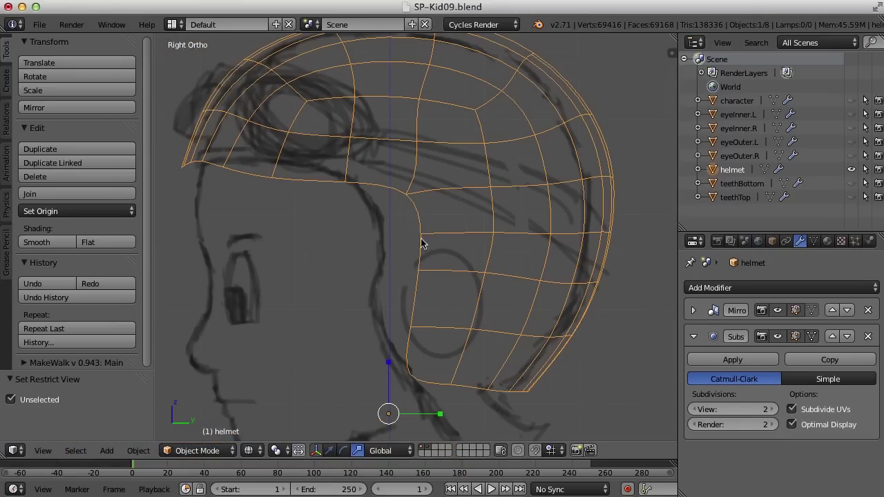
key(ctrl+Tab)
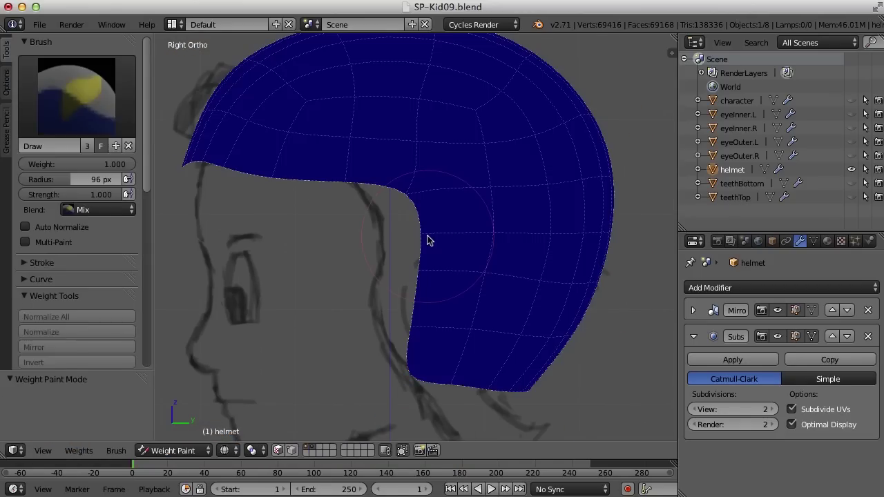
key(ctrl+Tab)
Step: In edge mode, move the ear cut-out's top corner edge left and slightly down
key(Tab)
key(ctrl+Tab)
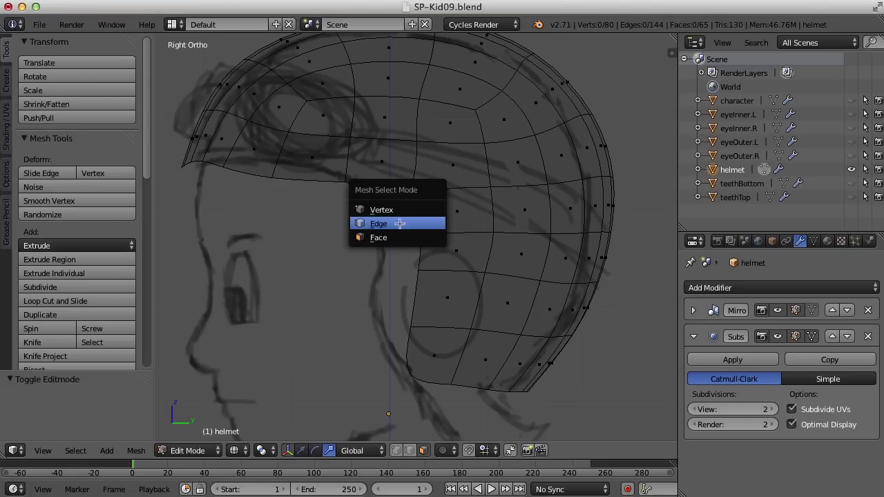
click(399, 223)
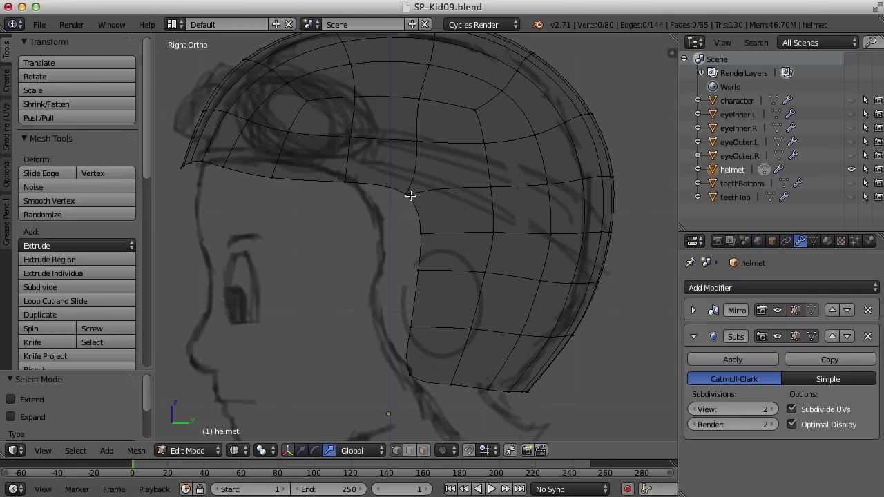
right_click(411, 196)
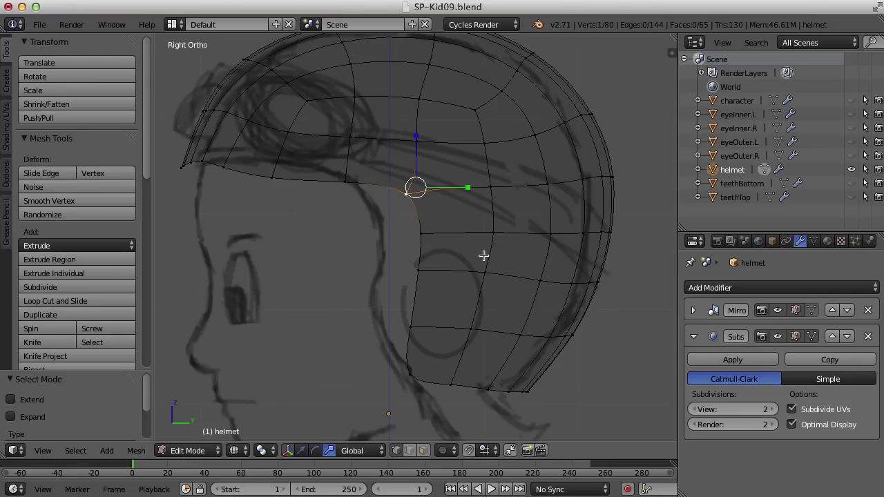
key(ctrl+alt+g)
drag(422, 192, 383, 197)
right_click(419, 236)
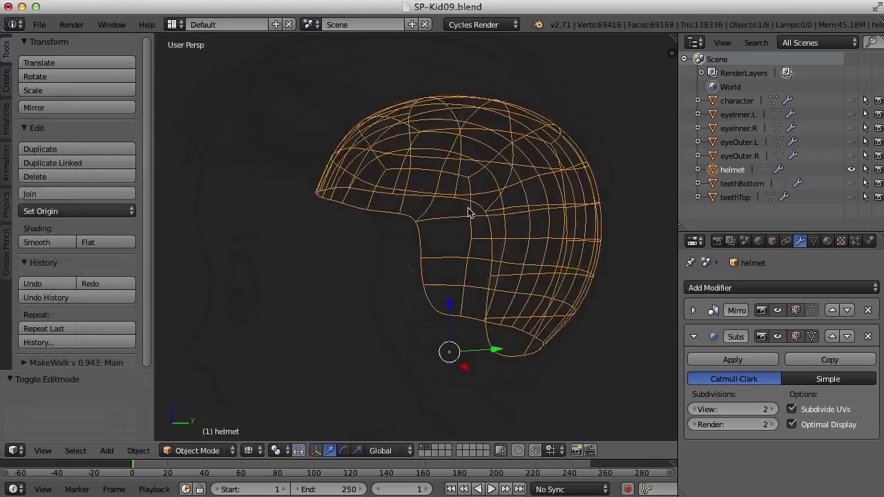
key(z)
middle_drag(536, 192, 562, 232)
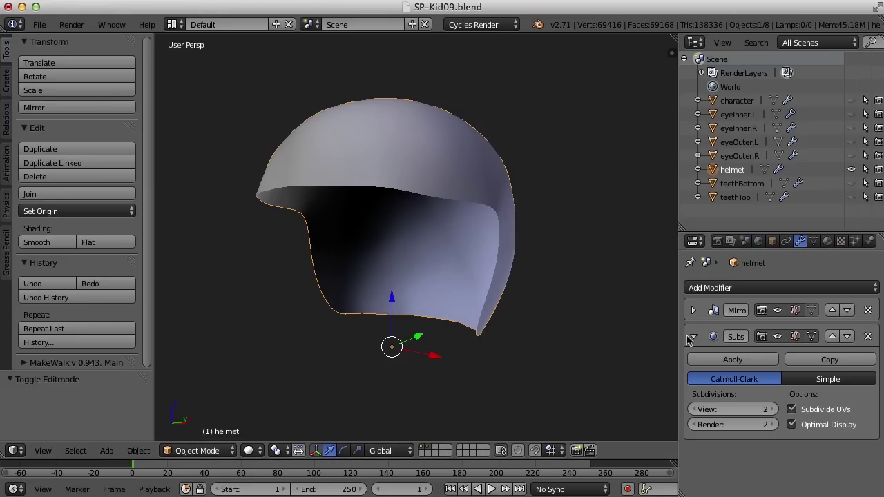
Step: Add a Solidify modifier to the helmet and set its thickness to 0.1630
click(693, 339)
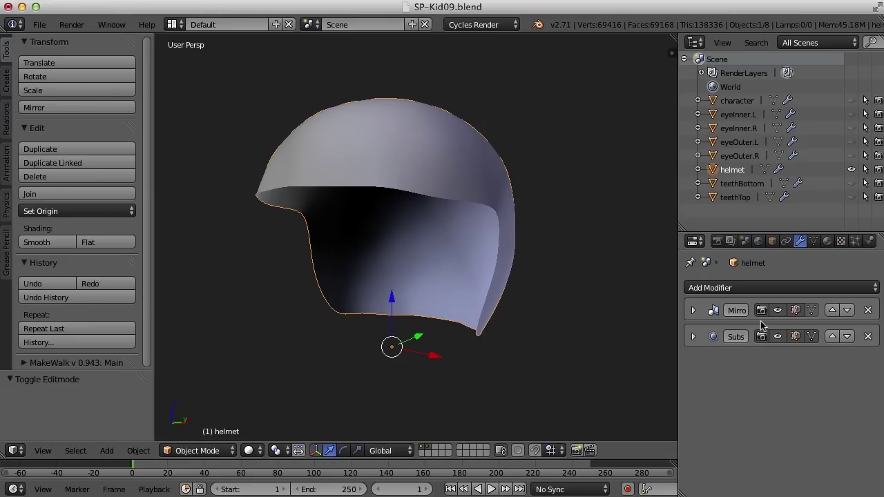
click(785, 290)
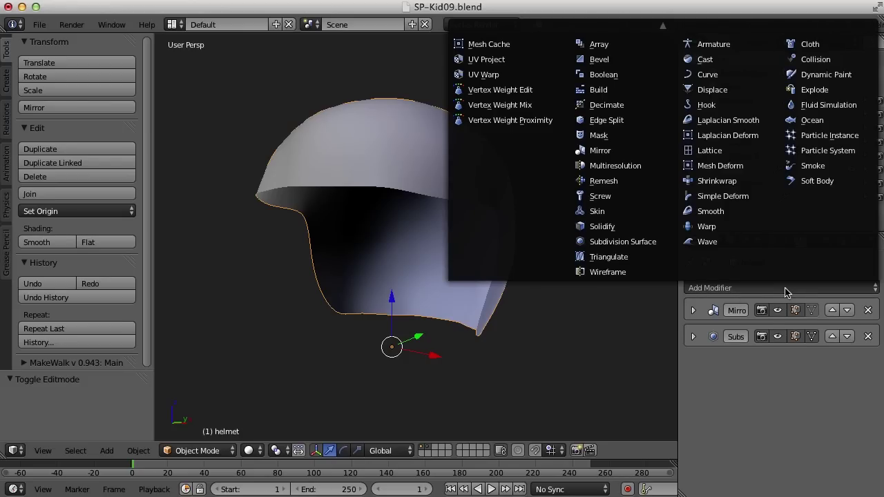
click(622, 232)
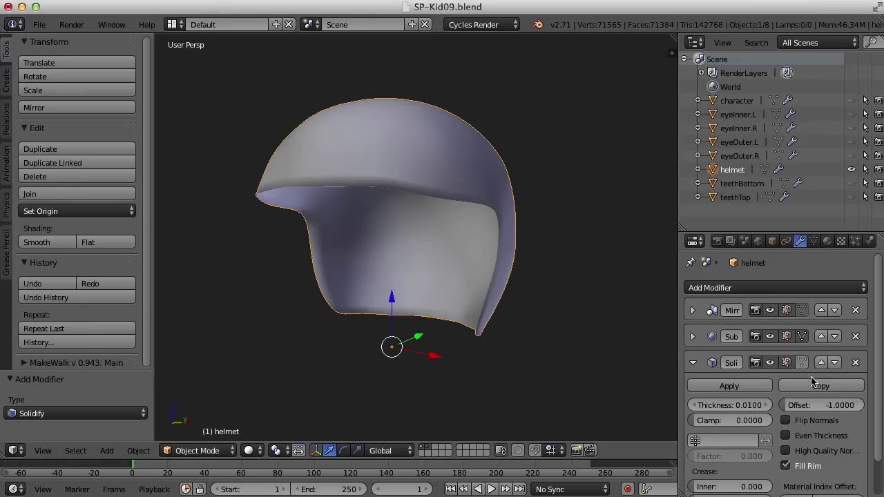
scroll(468, 320, up, 2)
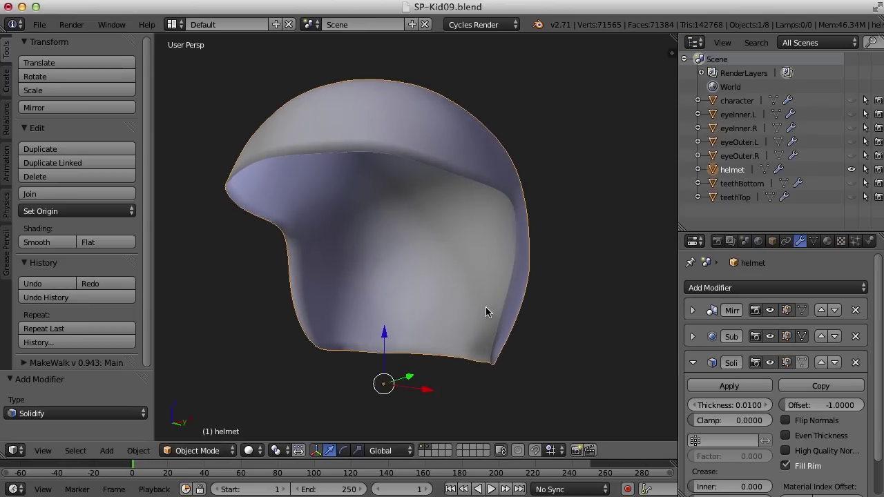
mouse_move(758, 413)
mouse_down()
mouse_move(731, 406)
mouse_move(767, 406)
mouse_move(750, 406)
mouse_up()
mouse_move(557, 368)
middle_down()
mouse_move(468, 340)
mouse_move(493, 306)
mouse_move(573, 376)
middle_up()
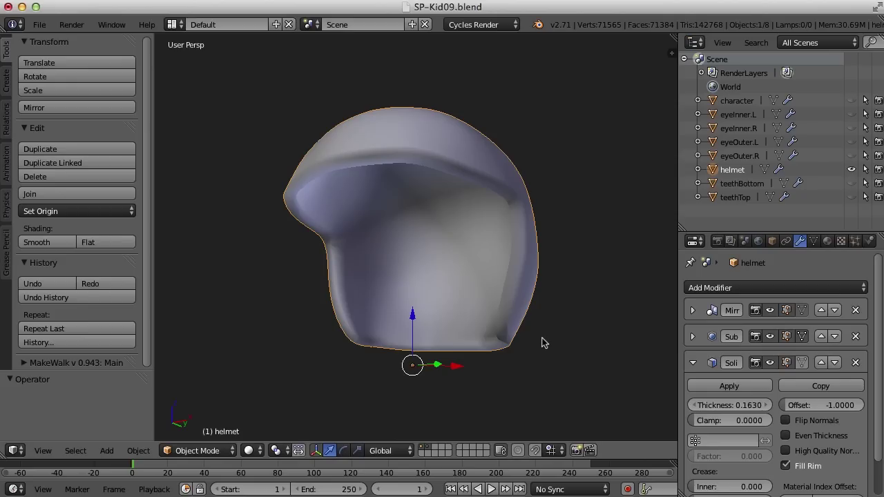
Step: Undo an early Solidify apply, then apply the Mirror modifier first
click(738, 391)
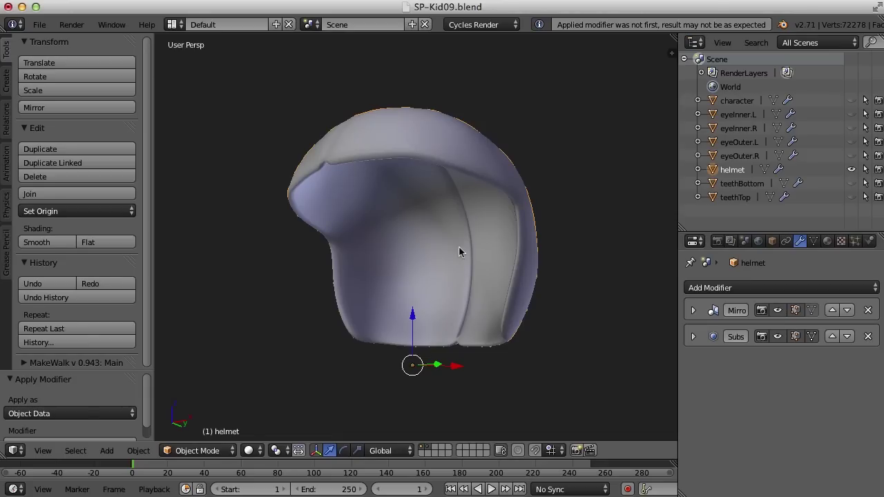
key(ctrl+z)
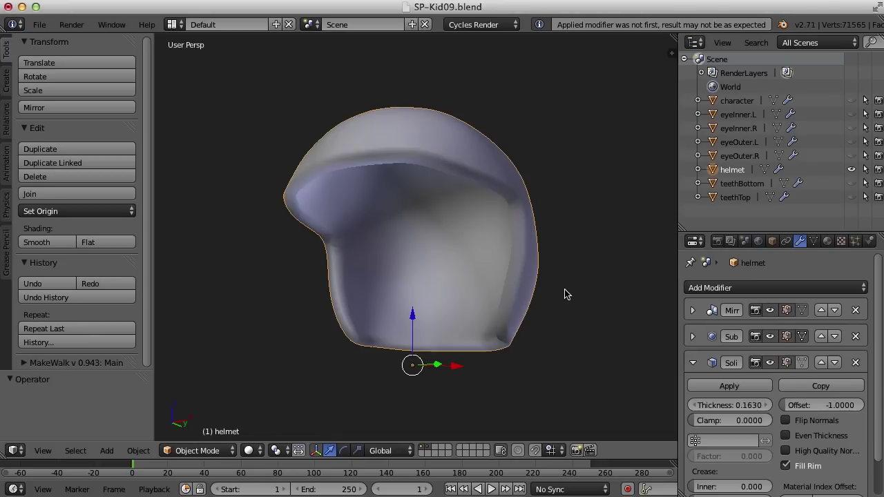
click(694, 311)
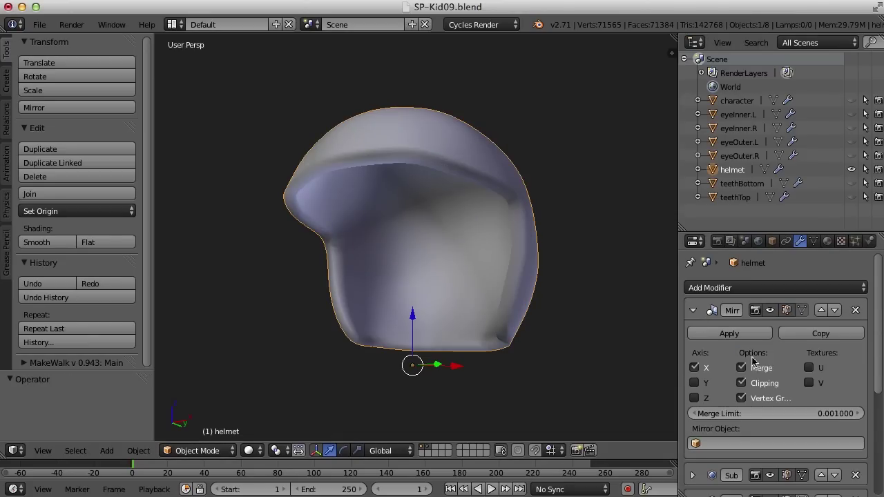
click(745, 335)
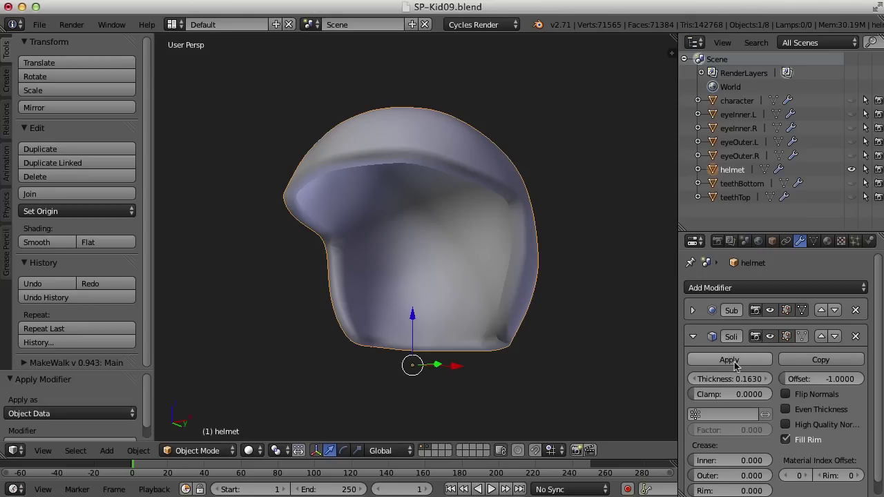
Step: Apply the Solidify modifier and hide Subdivision Surface in the viewport
click(730, 360)
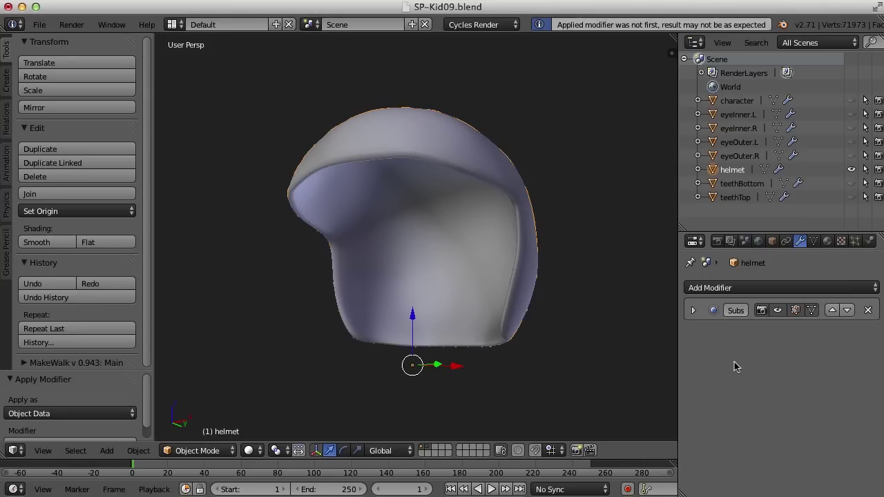
middle_drag(626, 332, 581, 343)
scroll(553, 333, up, 2)
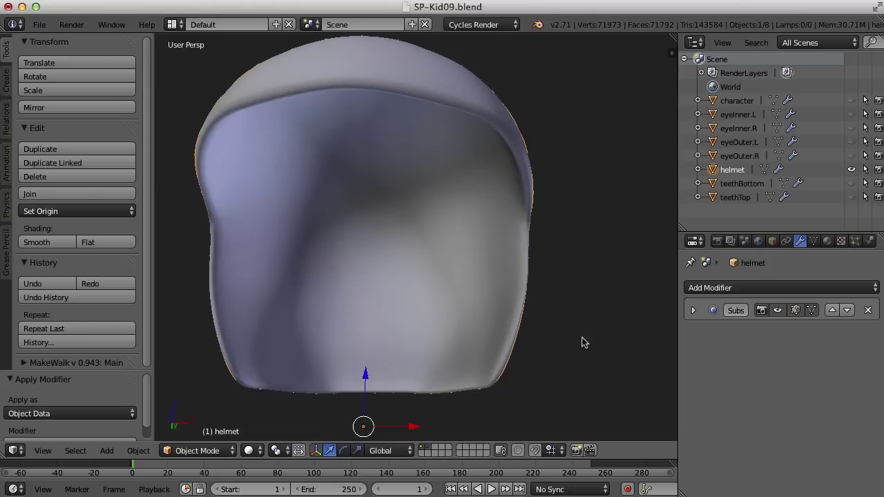
click(777, 311)
Step: In Edit Mode, loop-cut two new edge loops around the helmet rim, then deselect and exit
middle_drag(551, 275, 562, 244)
key(Tab)
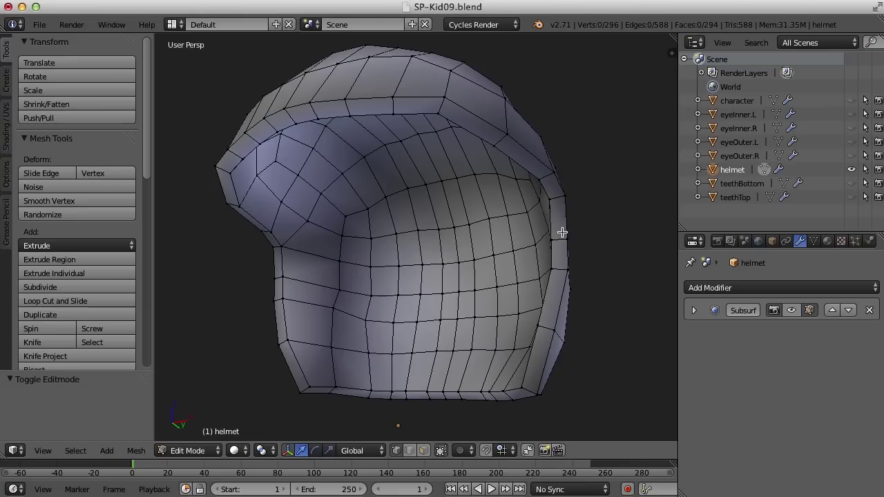
key(ctrl+r)
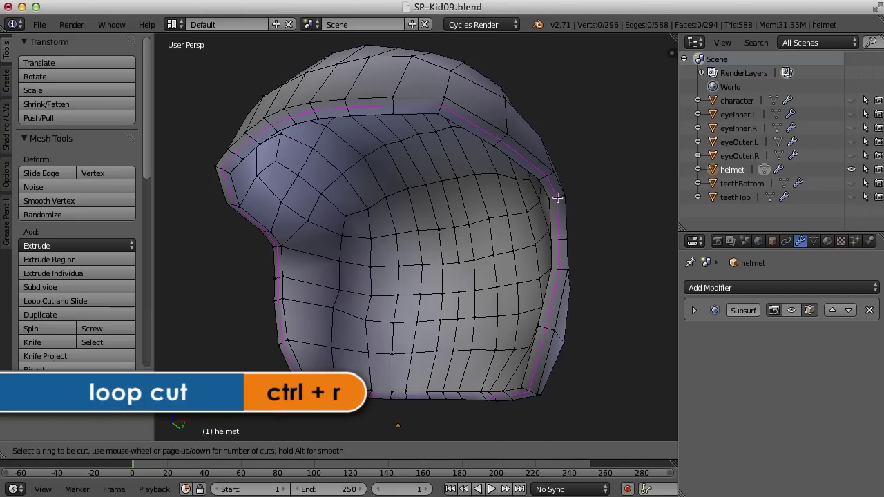
scroll(557, 198, up, 1)
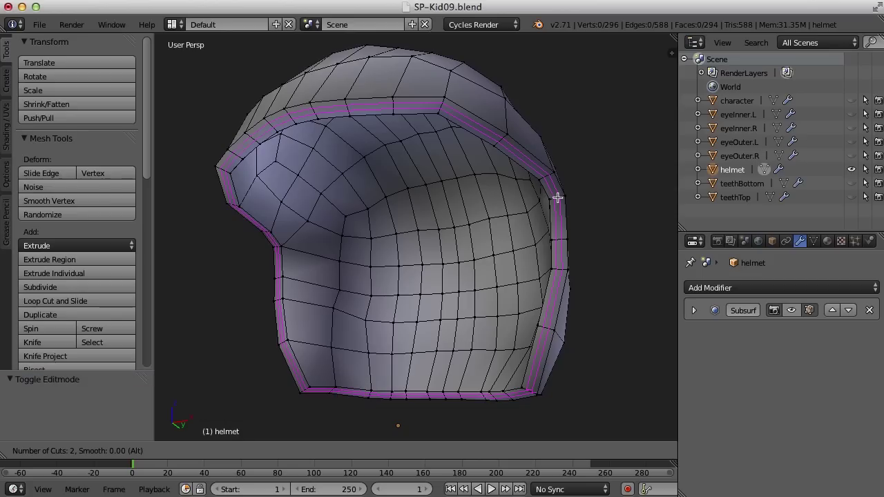
click(557, 198)
right_click(558, 198)
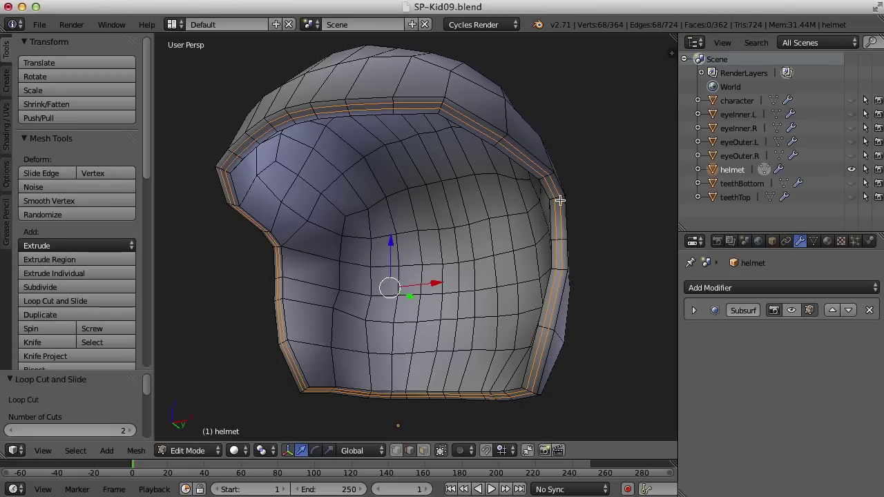
key(a)
key(Tab)
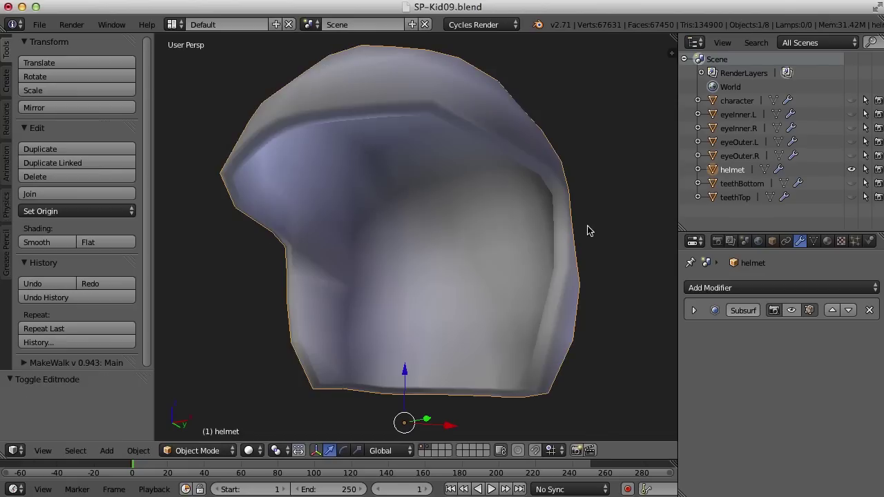
Step: Re-enable the subdivision display and inspect the helmet from below and a three-quarter side
middle_drag(587, 229, 561, 200)
click(791, 310)
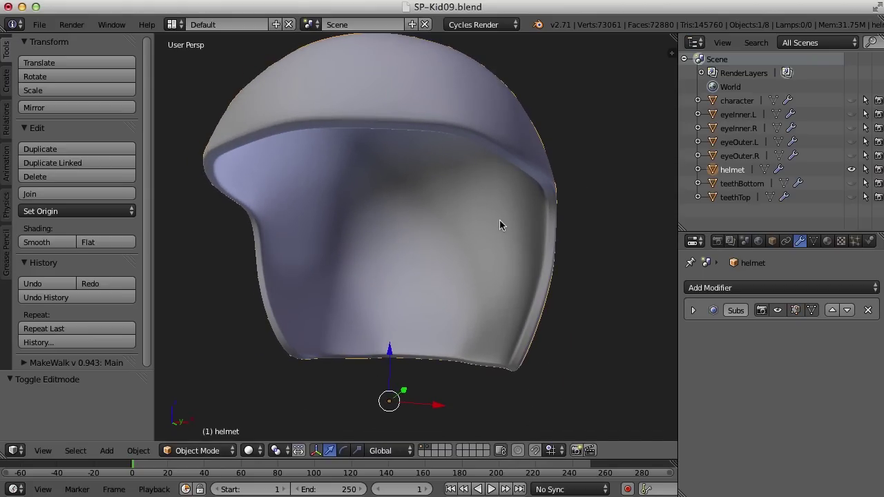
middle_drag(500, 223, 542, 217)
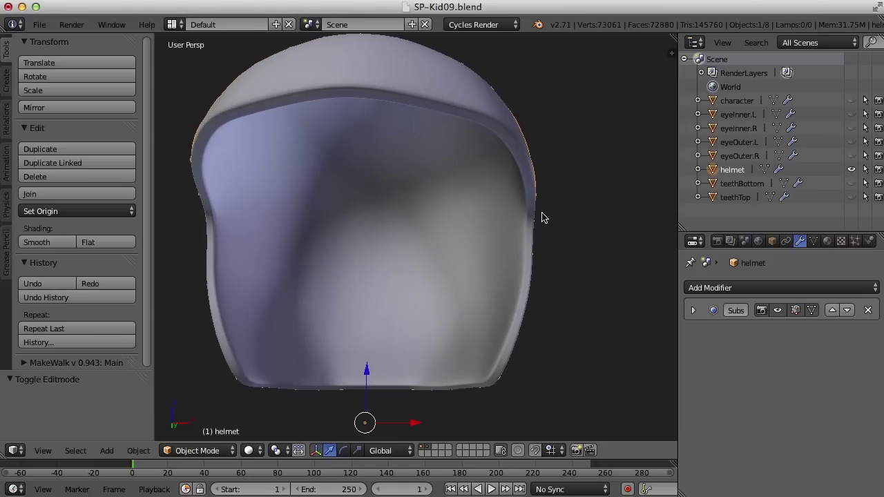
middle_drag(475, 168, 453, 277)
scroll(544, 229, up, 3)
Step: Put the helmet in Edit Mode with face selection, viewed from the front
key(Tab)
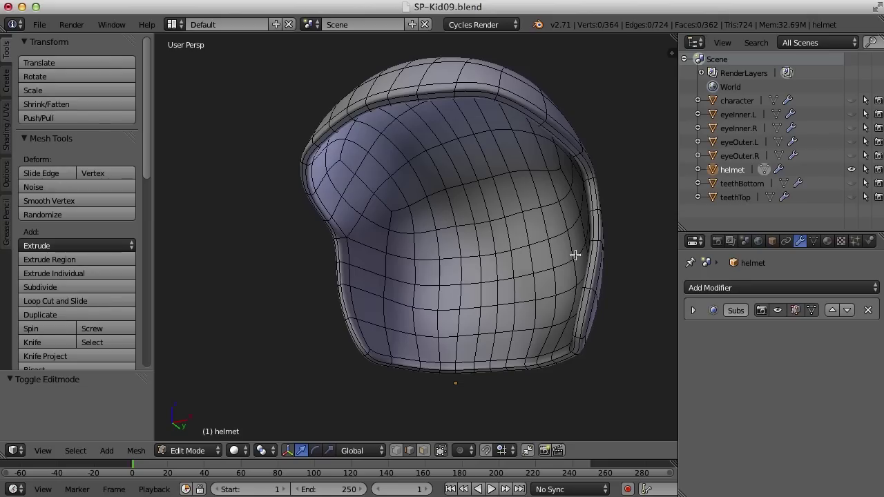
middle_drag(448, 299, 459, 338)
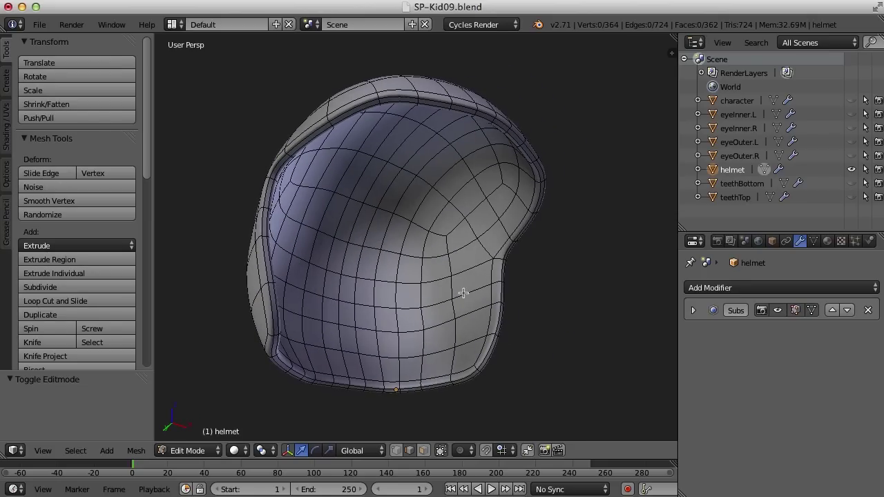
middle_drag(463, 292, 431, 293)
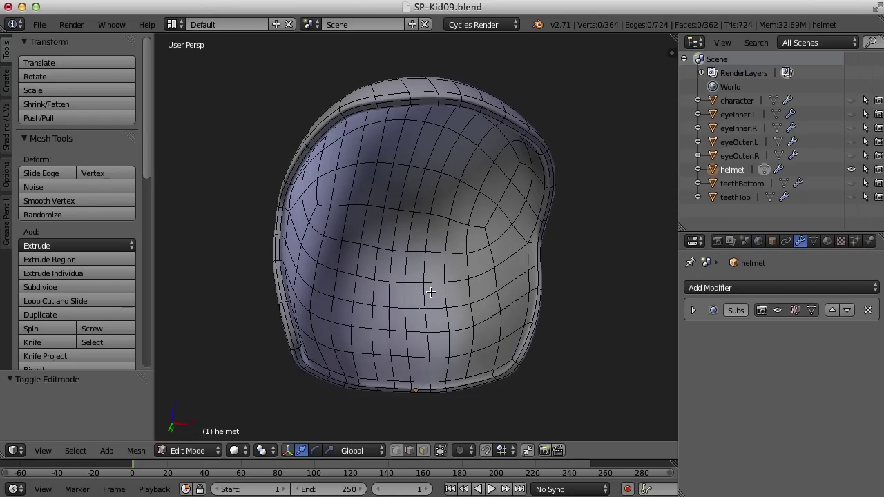
key(ctrl+Tab)
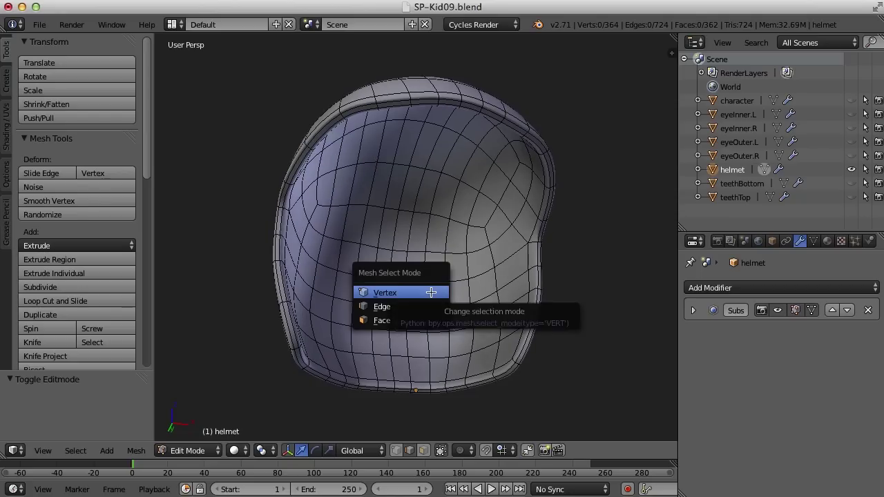
key(Down)
key(Down)
key(Return)
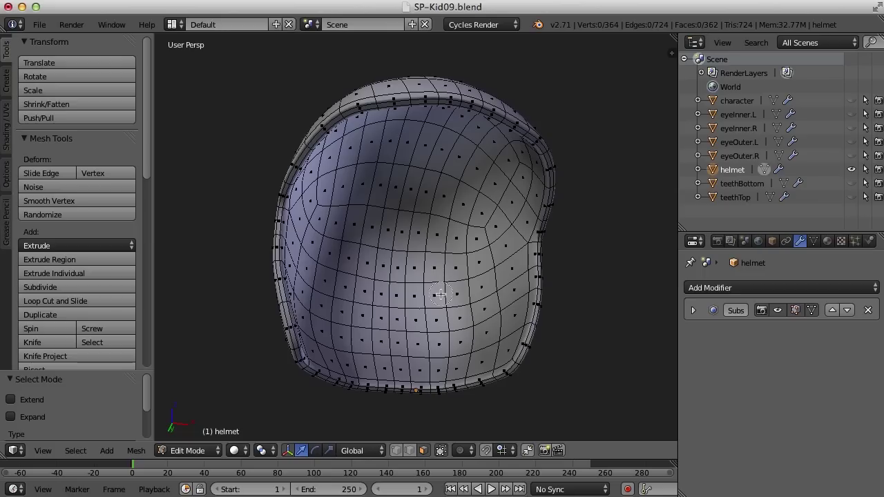
Step: Select a band of inner helmet faces and unhide all the character objects with Alt+H
scroll(441, 295, down, 4)
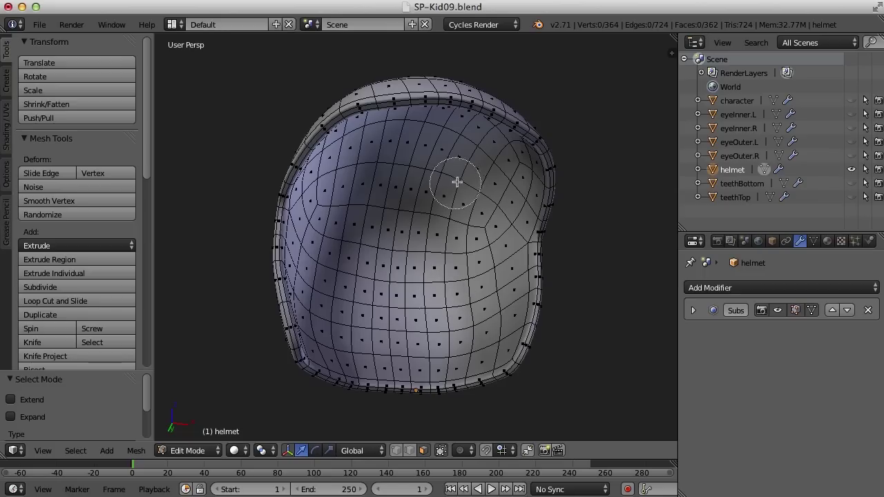
mouse_move(458, 182)
mouse_down()
mouse_move(426, 172)
mouse_move(366, 177)
mouse_move(336, 199)
mouse_move(328, 213)
mouse_move(325, 294)
mouse_move(352, 320)
mouse_move(388, 334)
mouse_move(478, 315)
mouse_move(482, 212)
mouse_move(492, 186)
mouse_move(479, 168)
mouse_move(454, 146)
mouse_up()
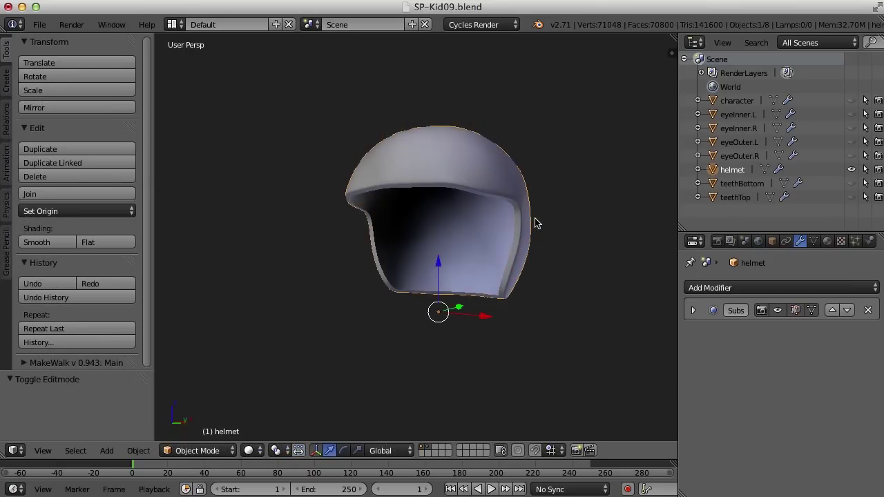
key(alt+h)
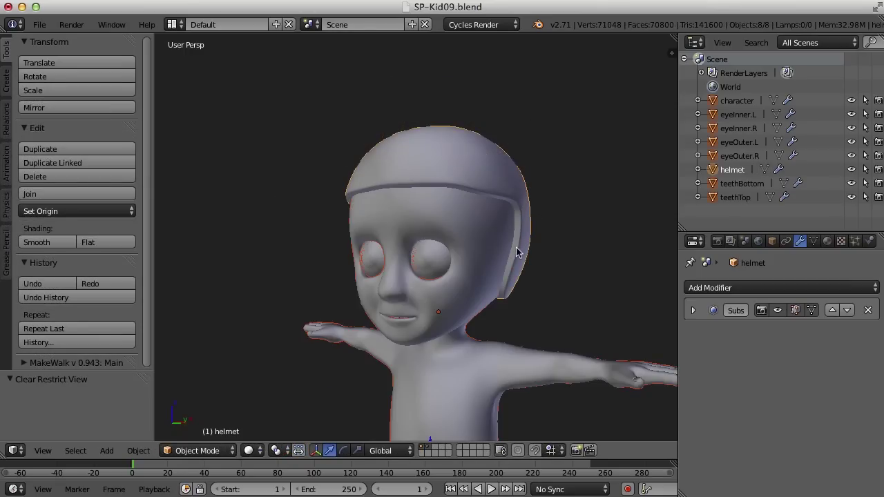
middle_drag(519, 252, 560, 251)
right_click(471, 163)
middle_drag(472, 163, 520, 242)
right_click(519, 187)
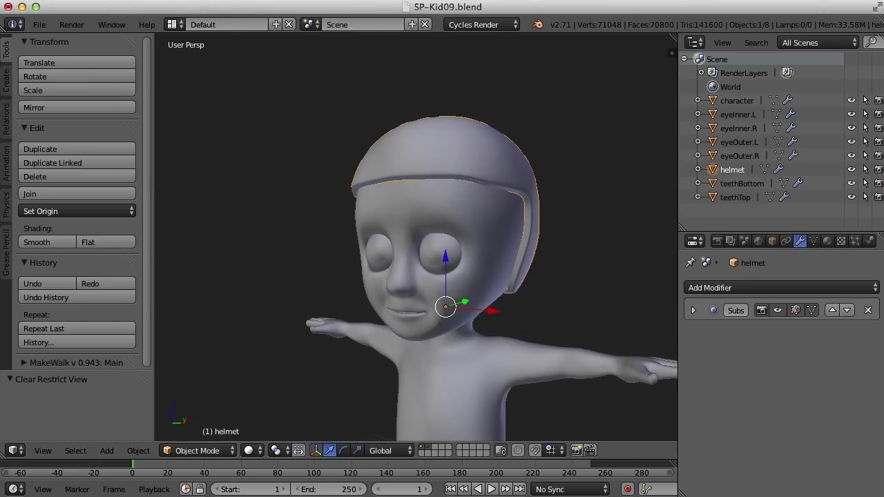
click(42, 26)
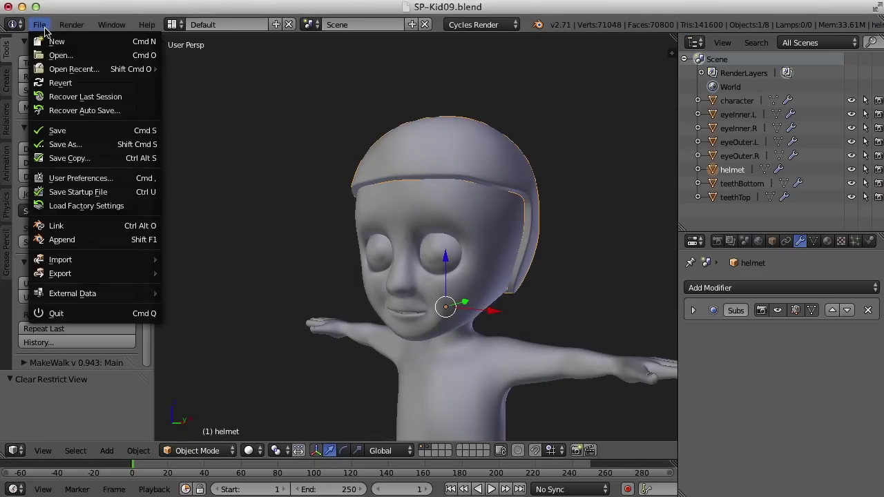
Step: Open the finished SP-Kid35.blend file from the recent files list
mouse_move(72, 71)
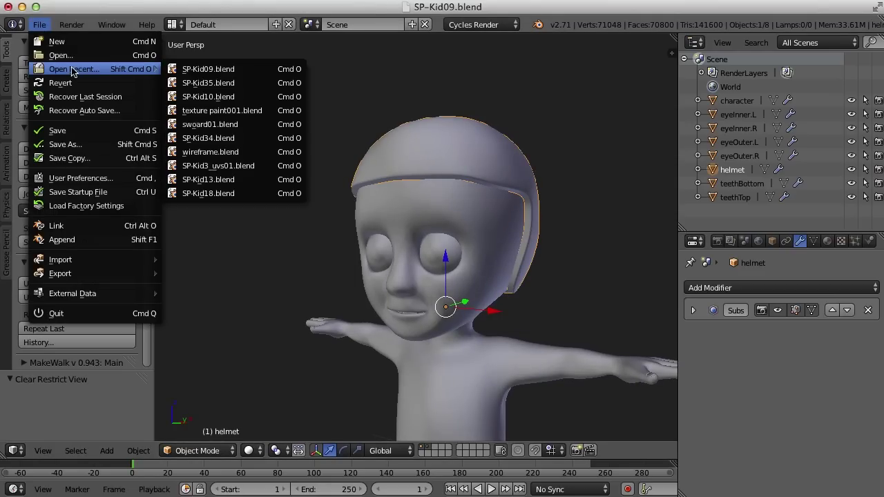
click(253, 84)
scroll(407, 183, up, 4)
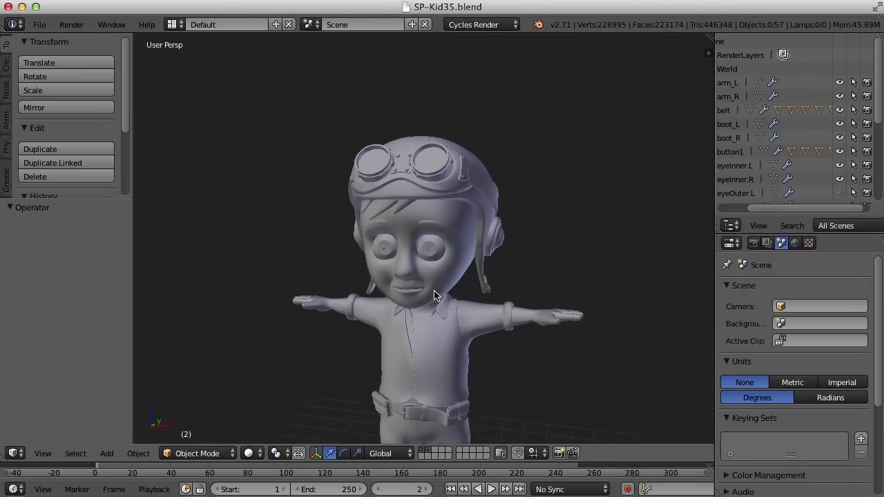
Step: Orbit around the character's head, shoulder and face, then select the shirt object
middle_drag(478, 253, 450, 279)
scroll(461, 240, down, 2)
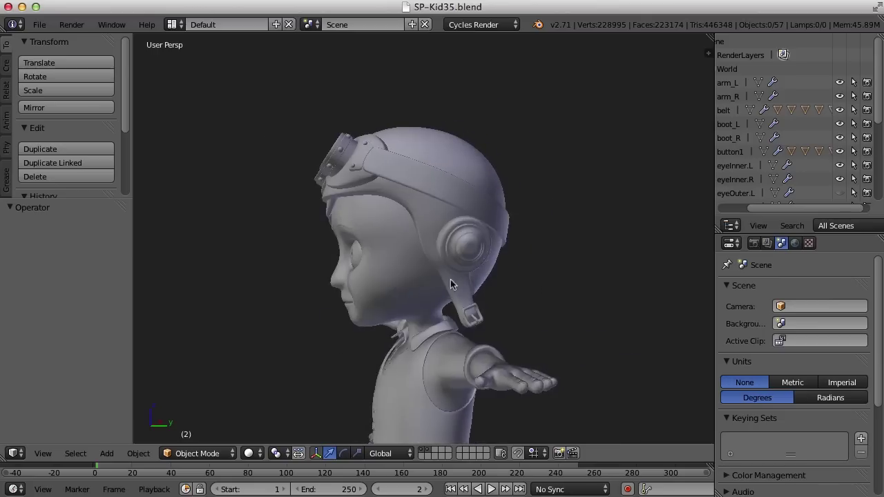
scroll(450, 279, up, 4)
middle_drag(536, 263, 410, 177)
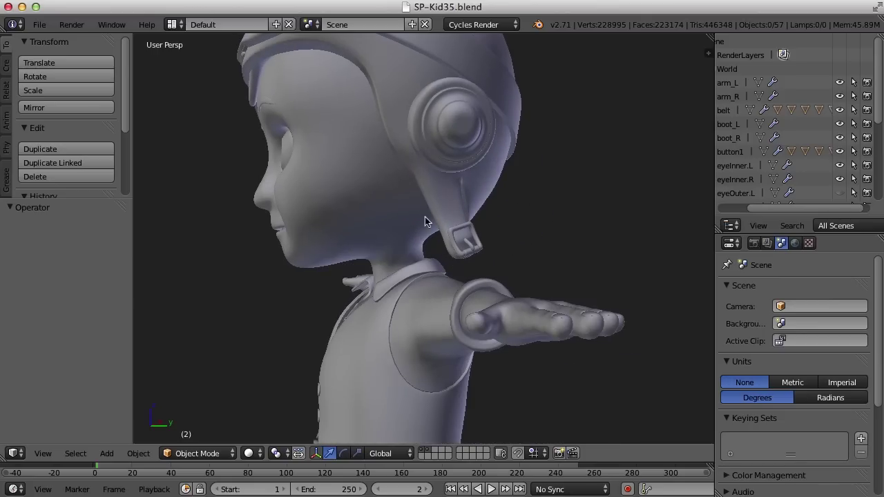
middle_drag(425, 218, 350, 163)
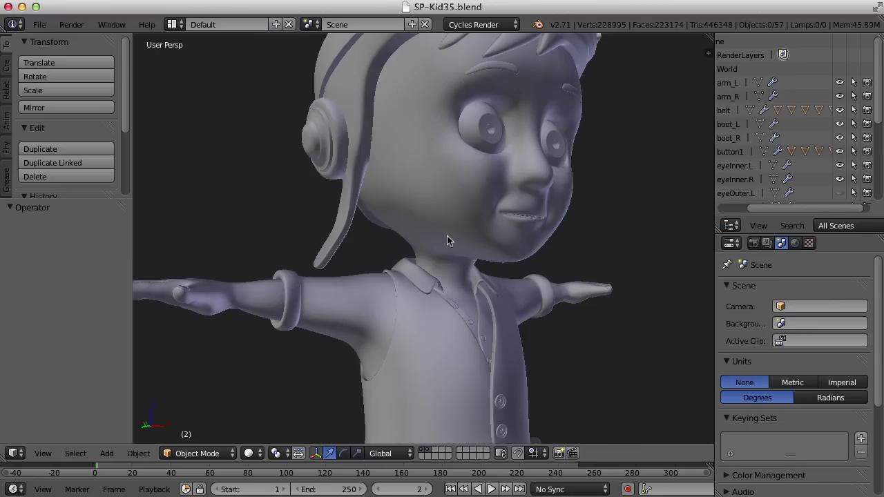
middle_drag(447, 240, 418, 262)
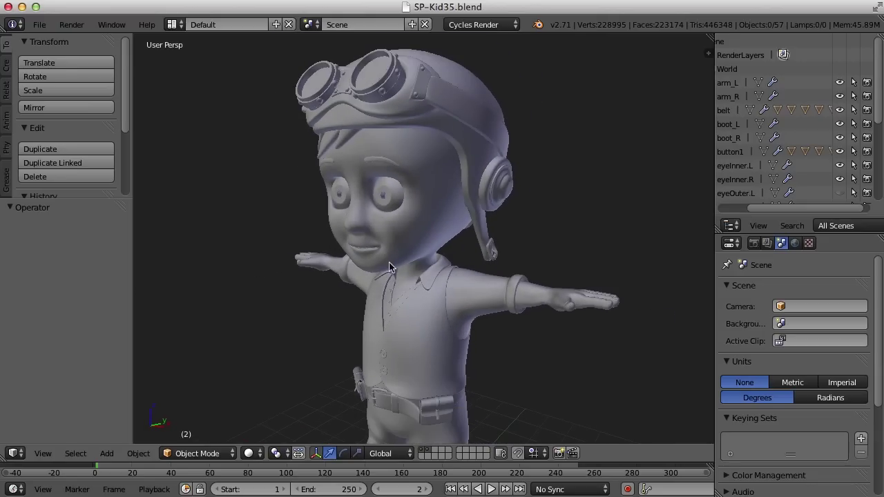
middle_drag(428, 260, 461, 269)
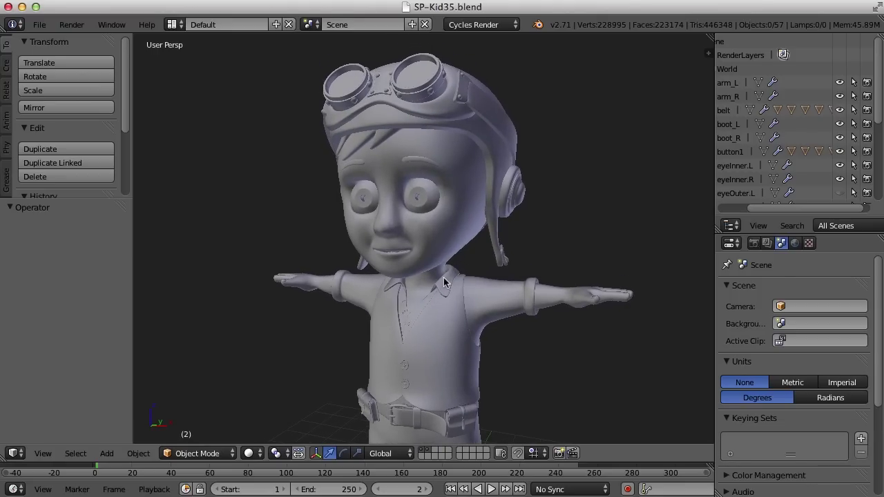
right_click(488, 311)
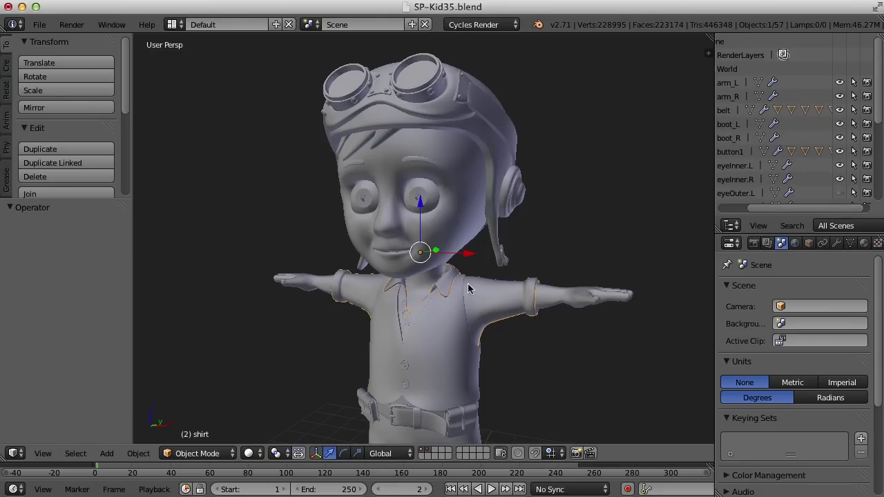
Step: Open the earlier SP-Kid09.blend file from File > Open Recent
click(43, 26)
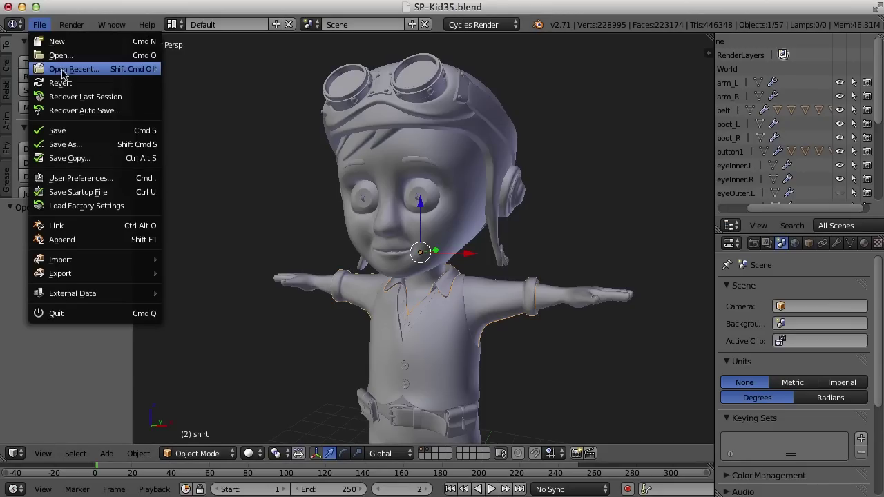
mouse_move(66, 75)
click(242, 82)
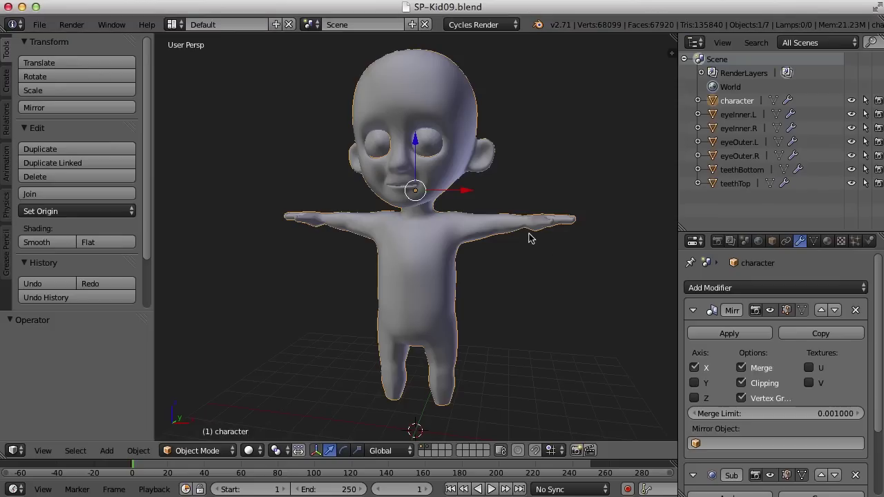
Step: Edit the body mesh in face select, front view, wireframe, and begin a box selection
right_click(425, 248)
key(Tab)
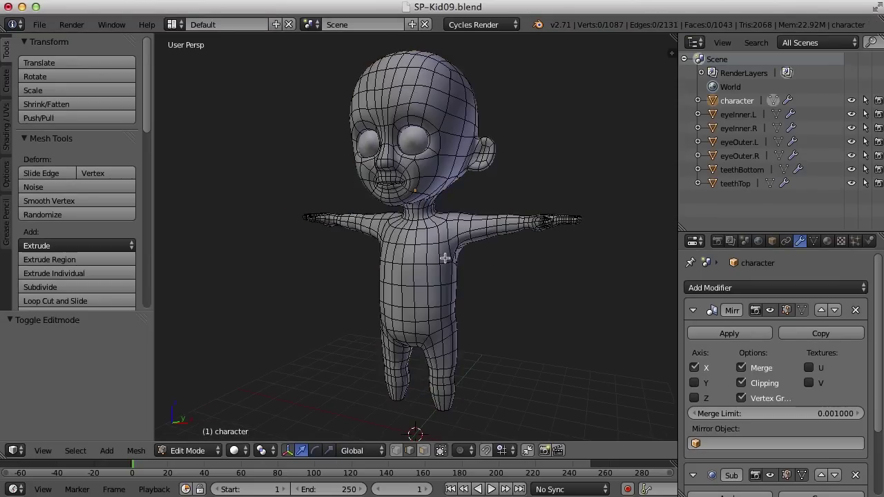
scroll(445, 252, up, 2)
key(ctrl+Tab)
click(408, 264)
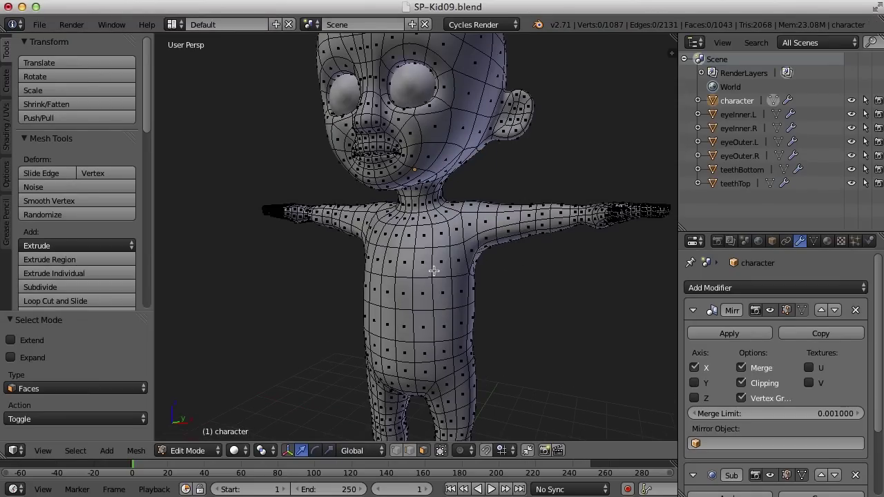
scroll(456, 261, down, 2)
key(KP_1)
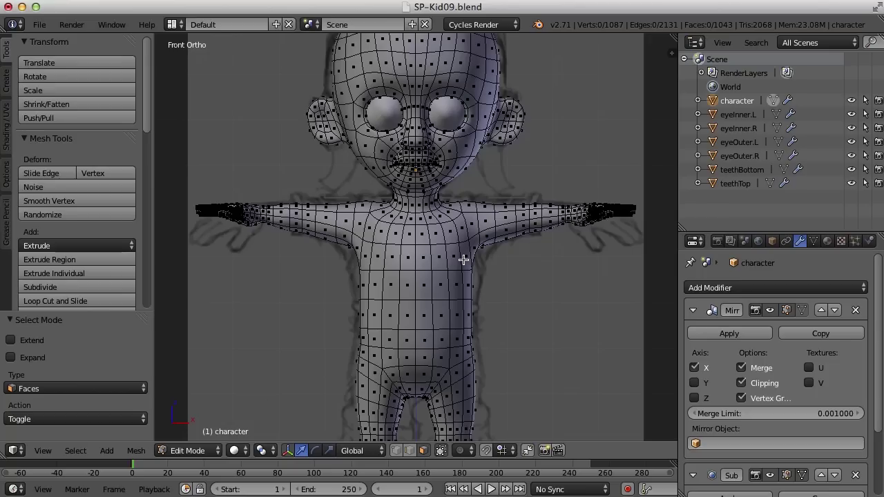
key(z)
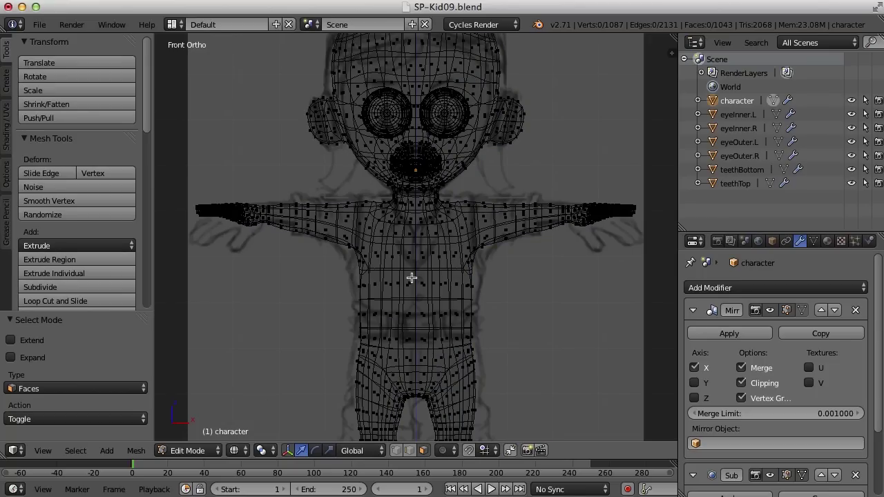
key(b)
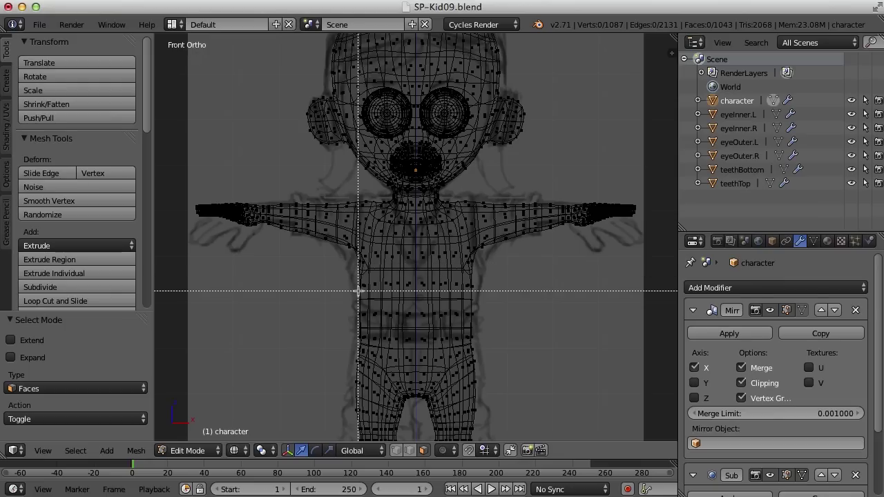
Step: Box-select the chest faces, grow the selection twice over the torso, and return to solid shading
drag(347, 242, 502, 279)
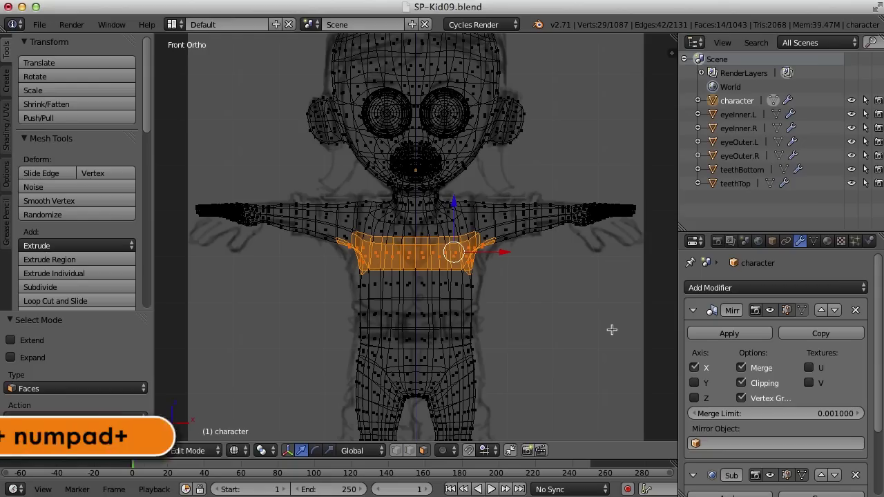
key(ctrl+KP_Add)
key(ctrl+KP_Add)
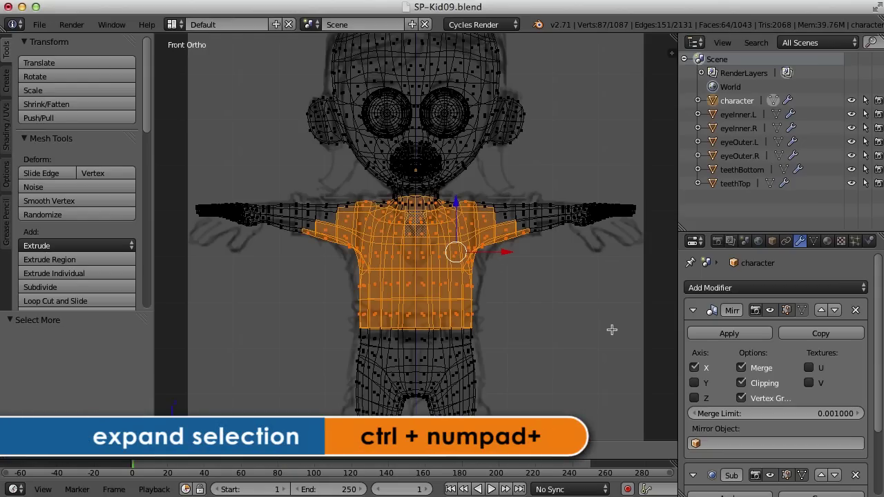
key(ctrl+KP_Add)
key(z)
mouse_move(612, 330)
middle_down()
mouse_move(543, 292)
mouse_move(568, 312)
mouse_move(565, 295)
middle_up()
click(693, 310)
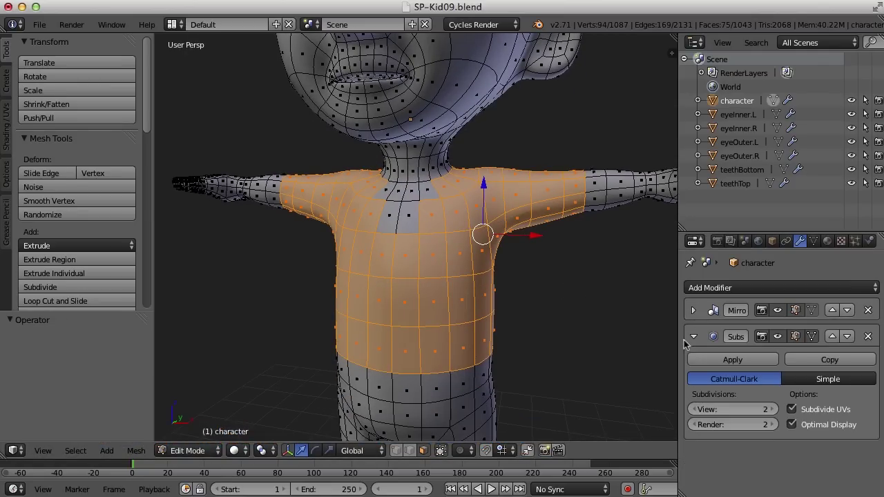
click(693, 337)
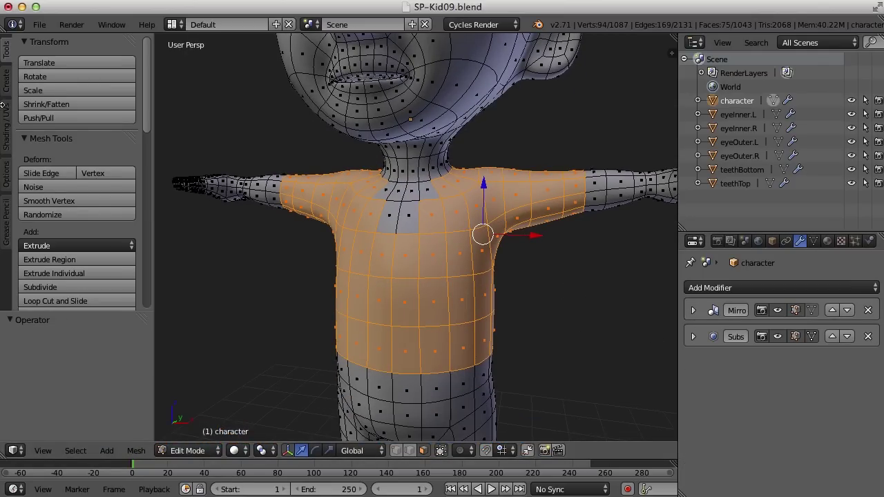
middle_drag(353, 258, 389, 259)
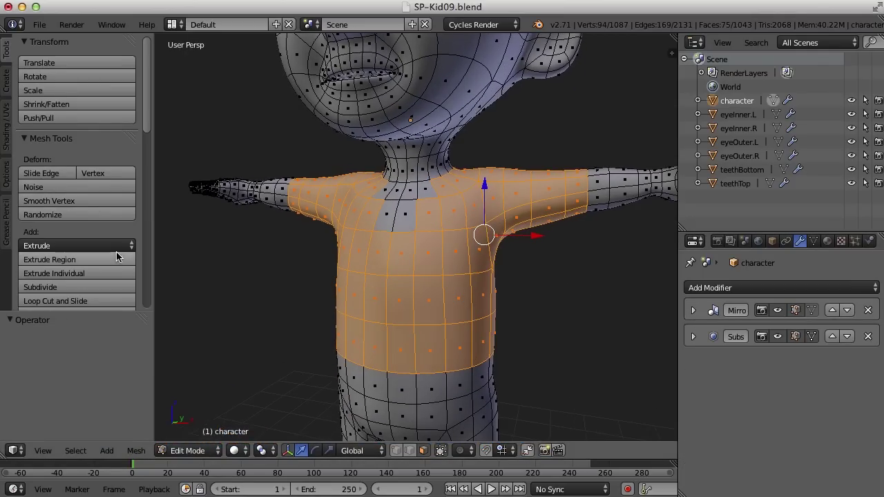
scroll(116, 249, down, 2)
Step: Duplicate the torso faces in place and push them outward by 0.085 along their normals
click(74, 261)
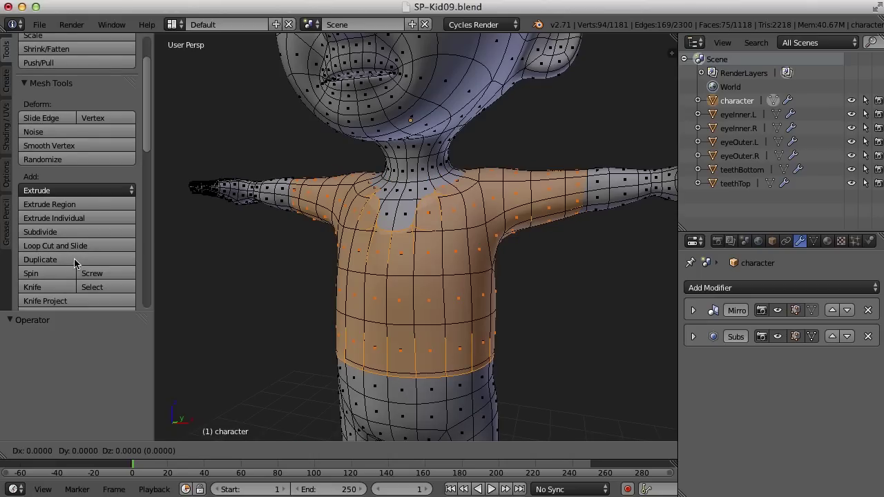
right_click(77, 255)
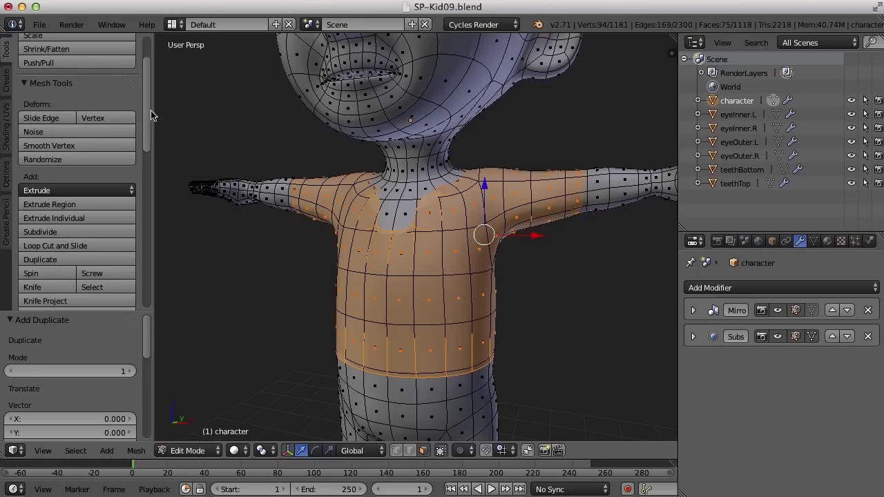
scroll(152, 113, up, 2)
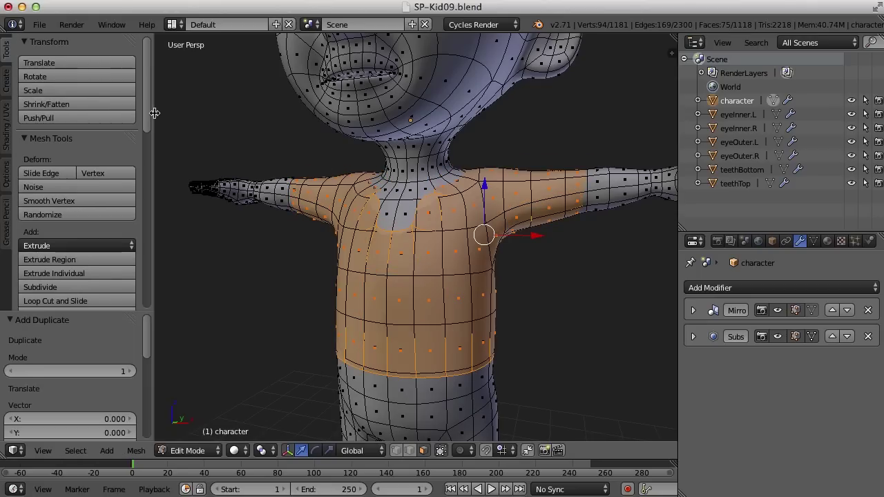
click(87, 105)
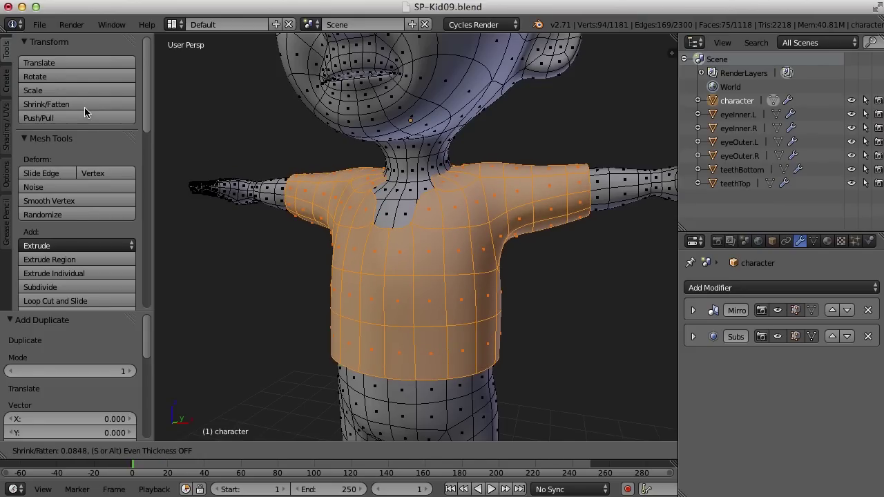
click(492, 321)
Step: Separate the selected faces into a new object and rename character.001 to 'shirt'
key(p)
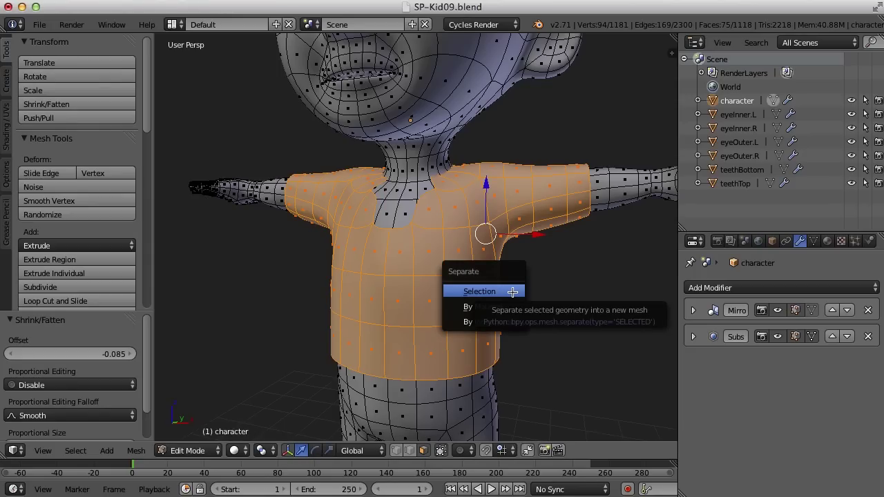
click(512, 292)
key(Tab)
right_click(471, 290)
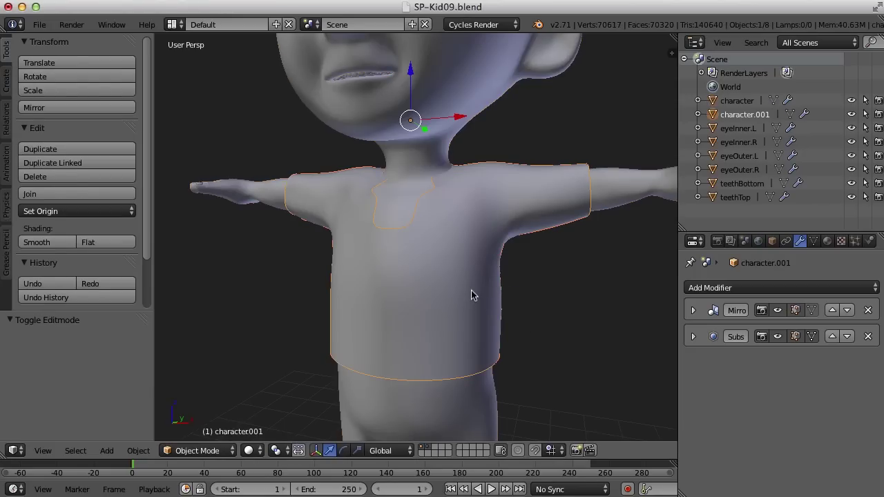
double_click(748, 115)
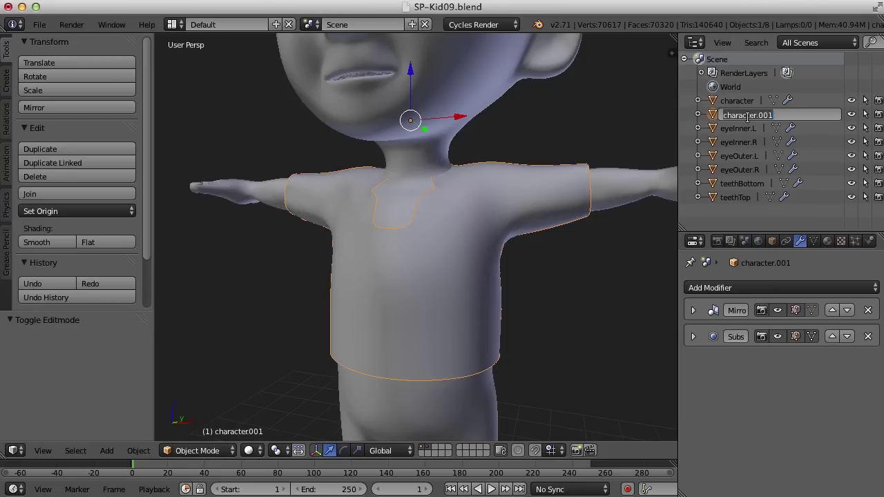
text(shirt)
key(Return)
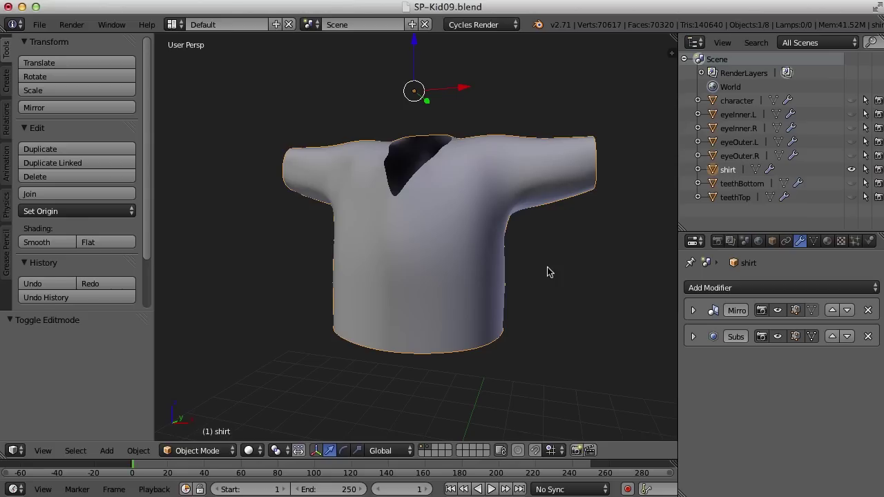
Step: Apply the shirt's Mirror modifier from Object Mode, leaving only Subdivision Surface
middle_drag(525, 278, 412, 239)
key(Tab)
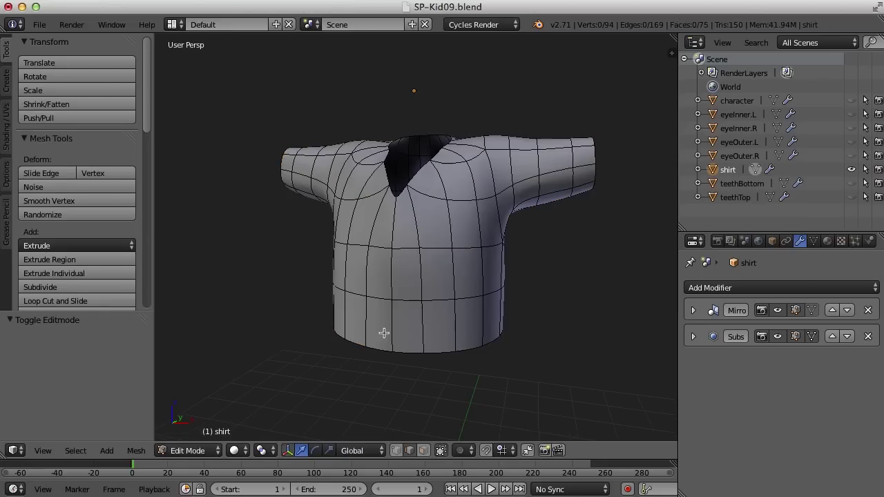
middle_drag(503, 322, 531, 316)
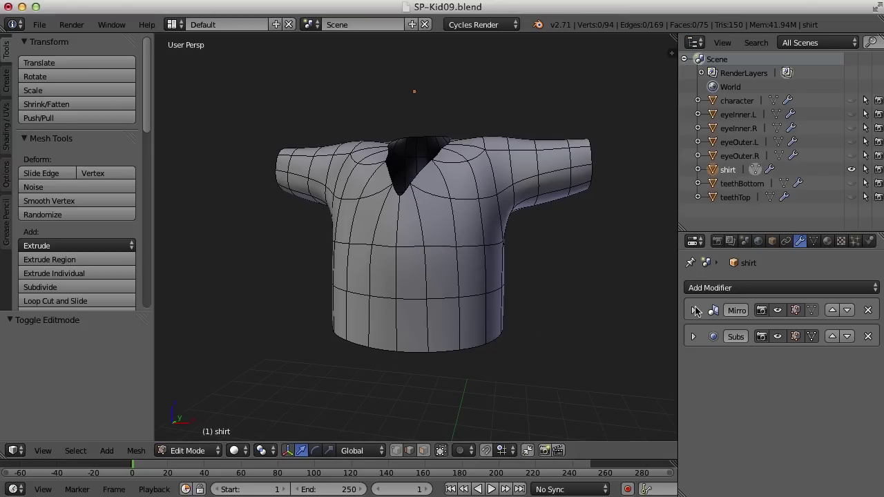
click(693, 312)
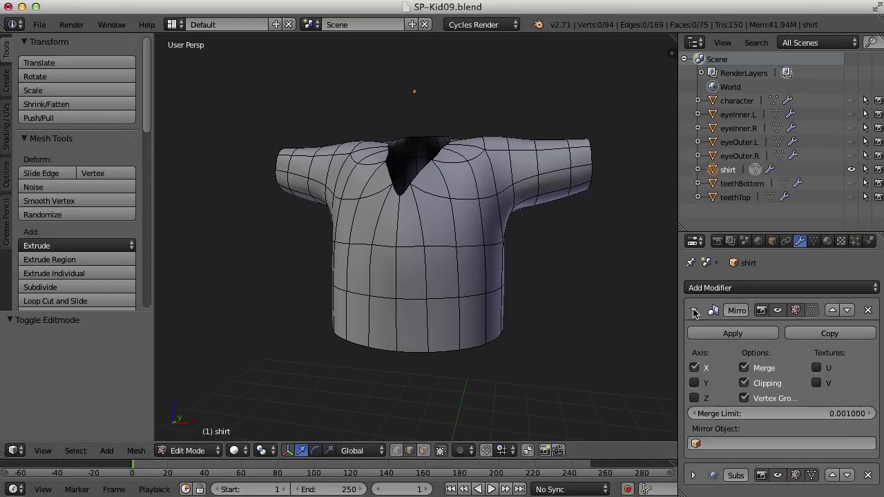
click(733, 334)
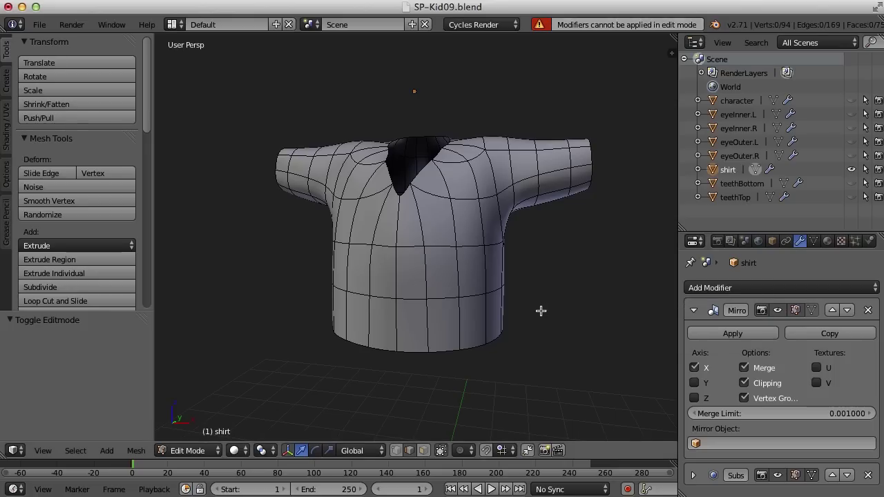
key(Tab)
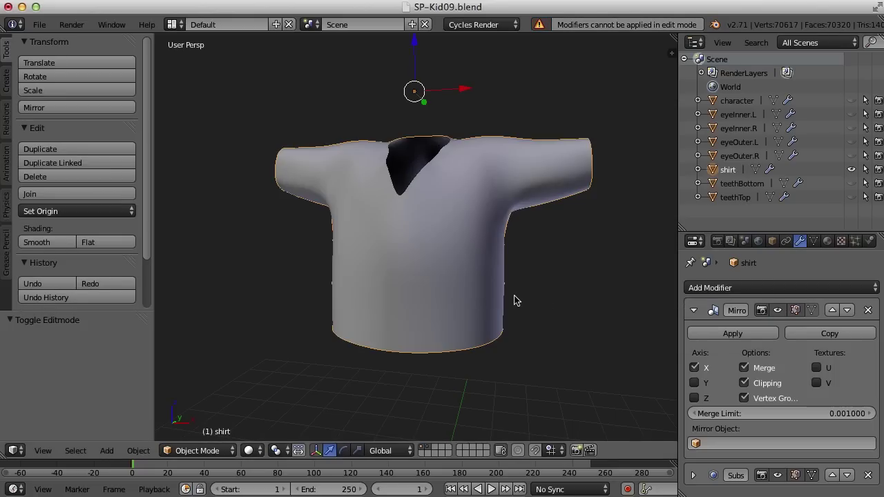
click(722, 335)
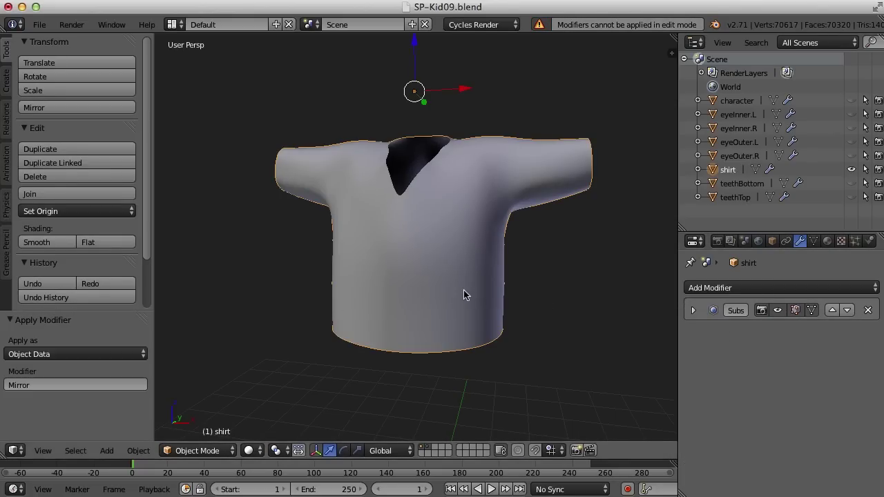
Step: Select the shirt's three centre-front edges and Edge Split them open
key(Tab)
right_click(403, 226)
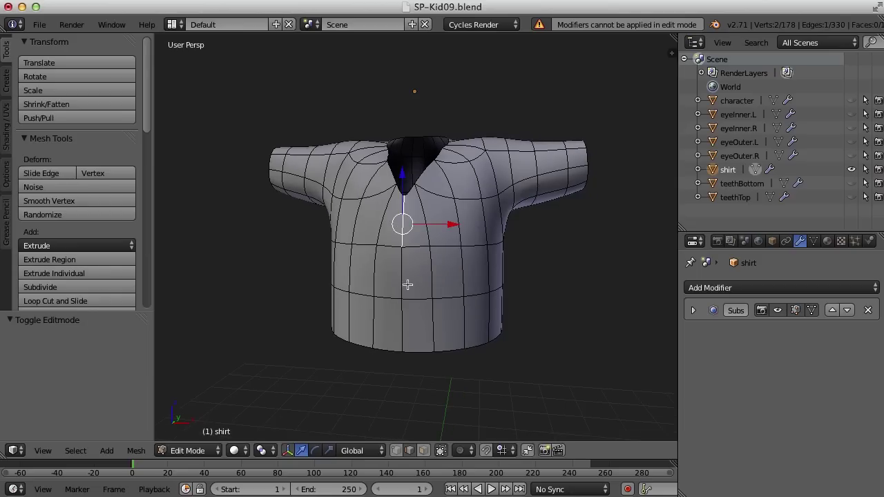
shift+right_click(405, 277)
shift+right_click(404, 321)
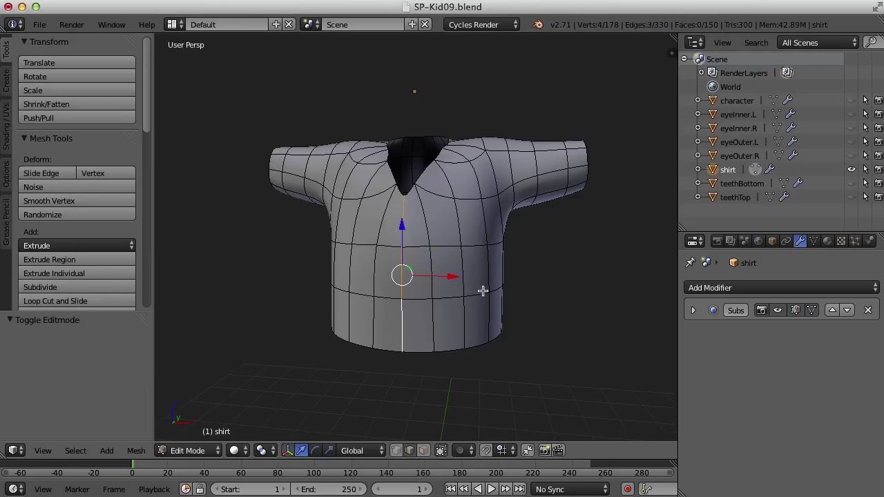
key(ctrl+e)
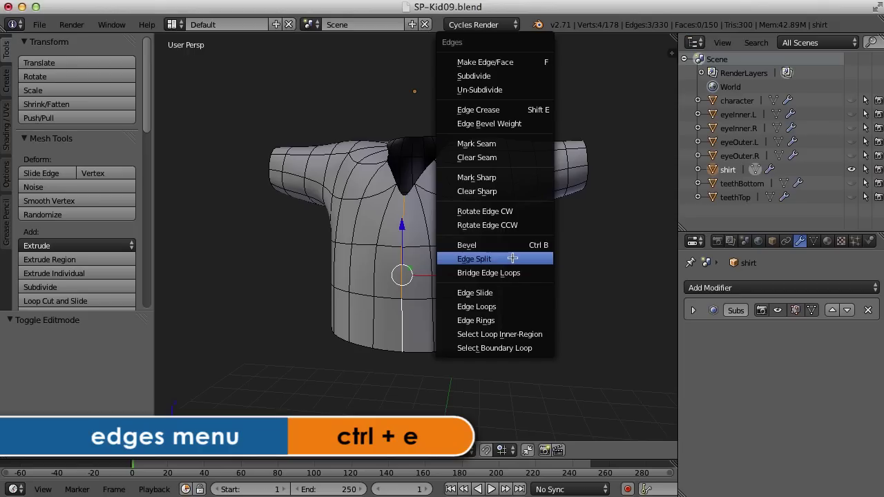
click(511, 258)
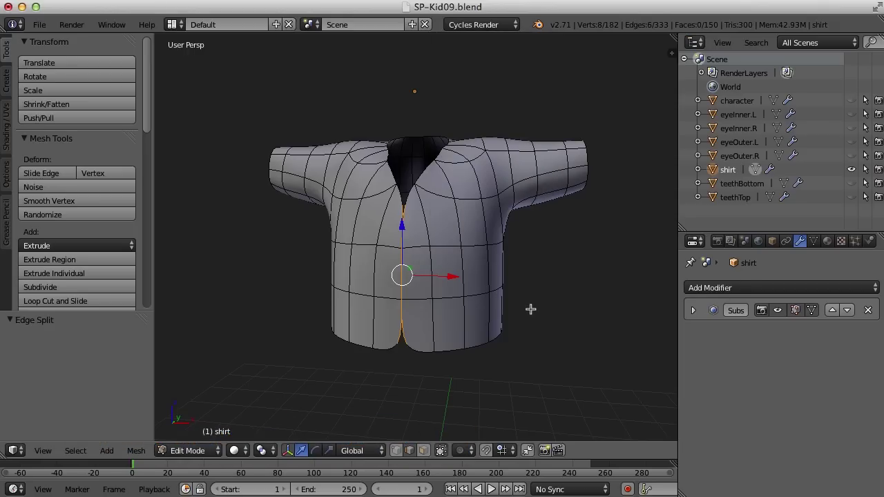
scroll(531, 297, up, 4)
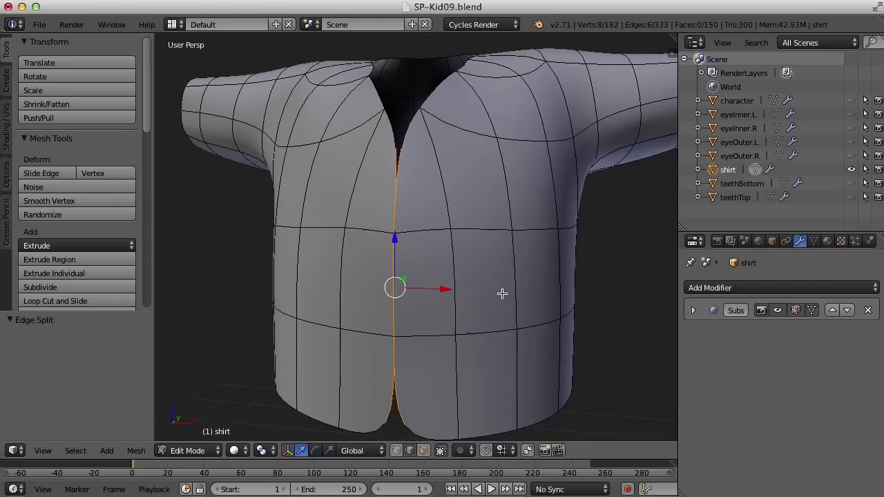
scroll(504, 293, down, 3)
Step: Select the centre-seam edges and slide one front flap sideways across the seam
right_click(414, 292)
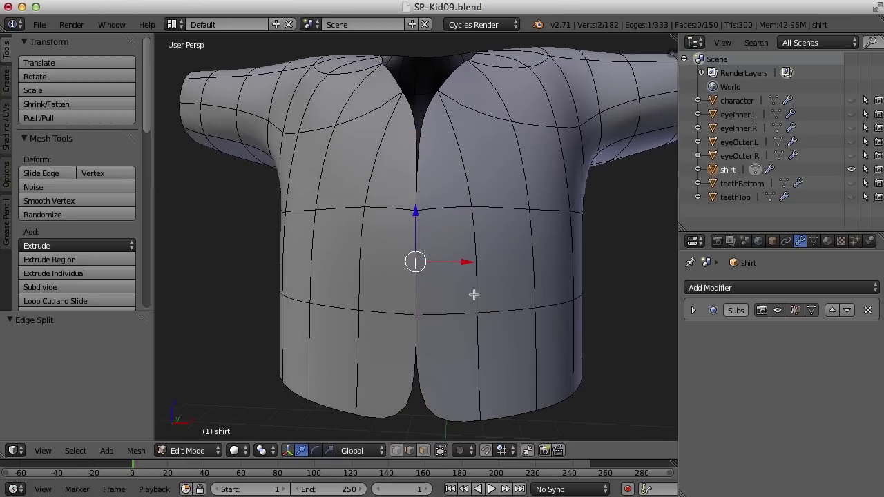
mouse_move(467, 262)
mouse_down()
mouse_move(476, 261)
mouse_move(470, 254)
mouse_up()
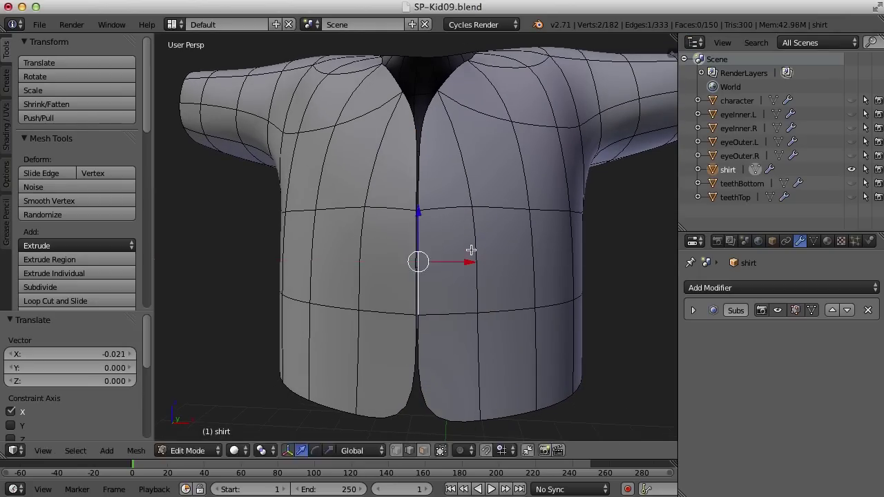
right_click(413, 181)
shift+right_click(417, 260)
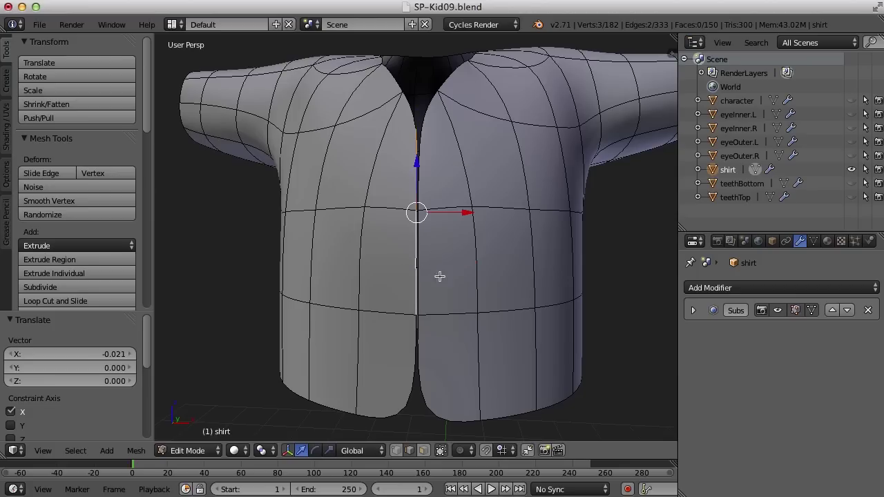
right_click(419, 176)
shift+right_click(425, 276)
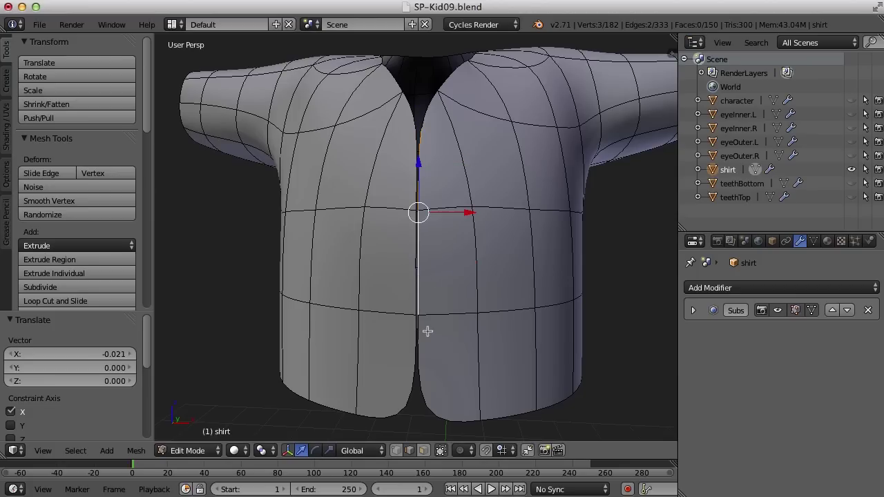
shift+right_click(430, 364)
drag(468, 264, 453, 260)
middle_drag(493, 273, 571, 310)
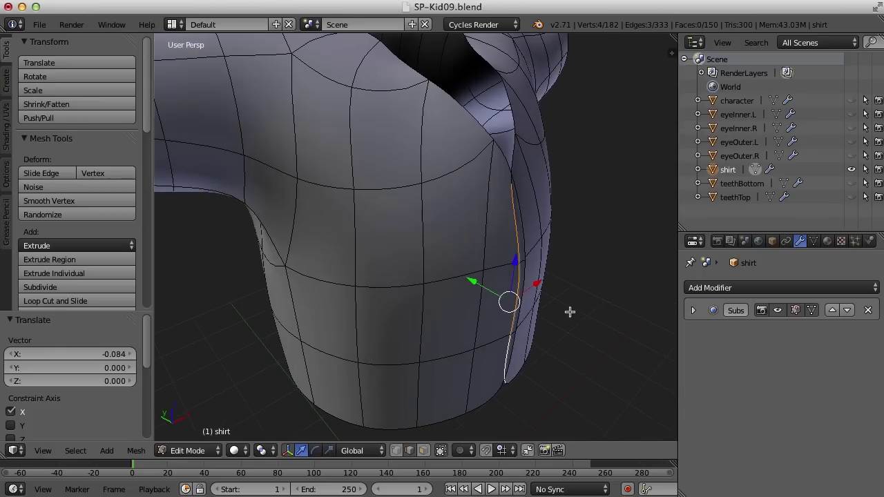
Step: Move the seam edges forward so the two halves overlap, then deselect everything
drag(471, 282, 510, 284)
middle_drag(511, 283, 450, 288)
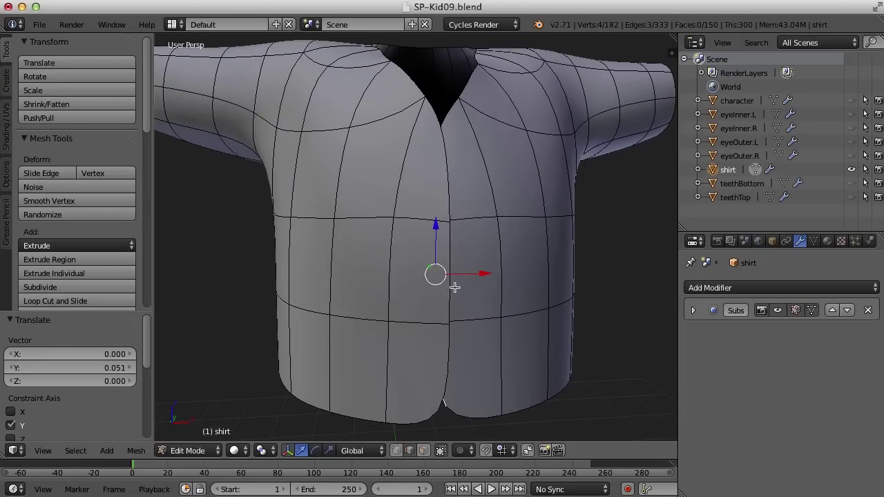
right_click(451, 294)
shift+right_click(451, 184)
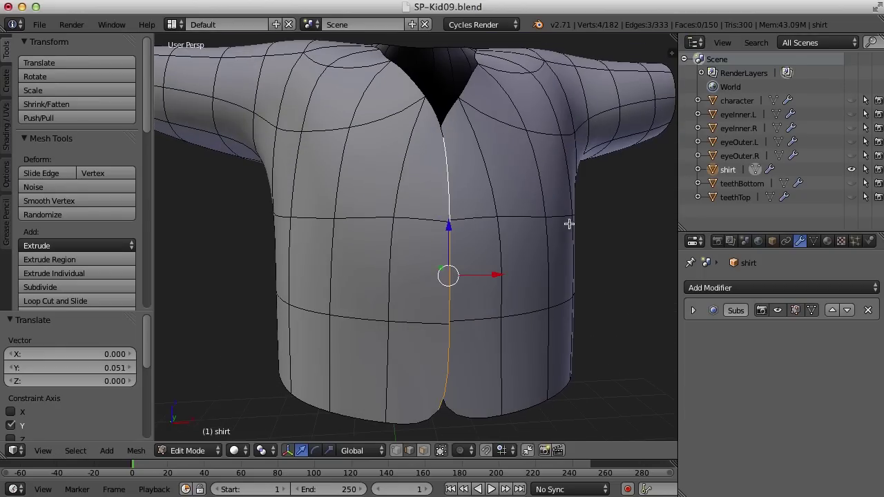
middle_drag(569, 223, 529, 271)
key(a)
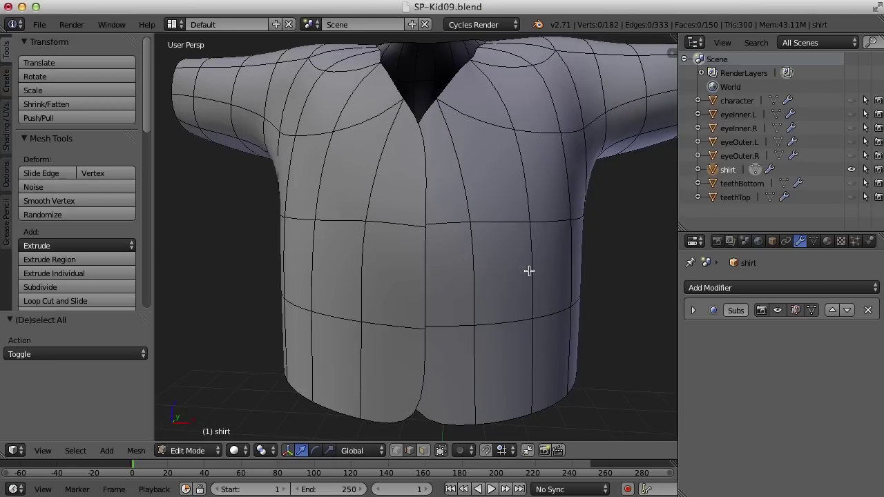
scroll(462, 302, down, 2)
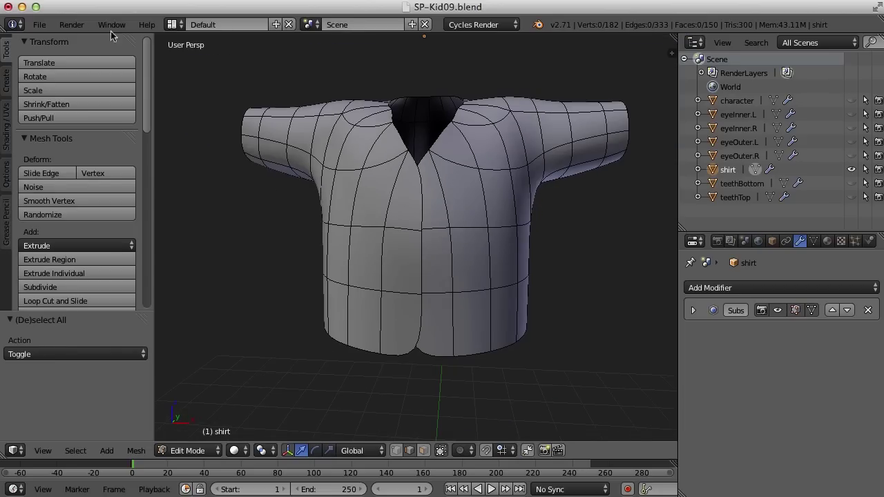
Step: Reopen the finished SP-Kid35.blend file from File > Open Recent
click(40, 24)
mouse_move(70, 70)
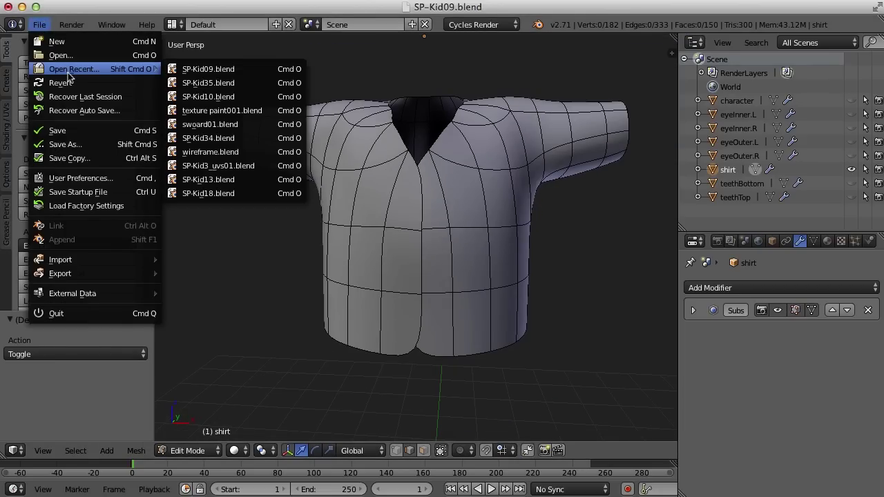
click(242, 82)
scroll(464, 251, up, 6)
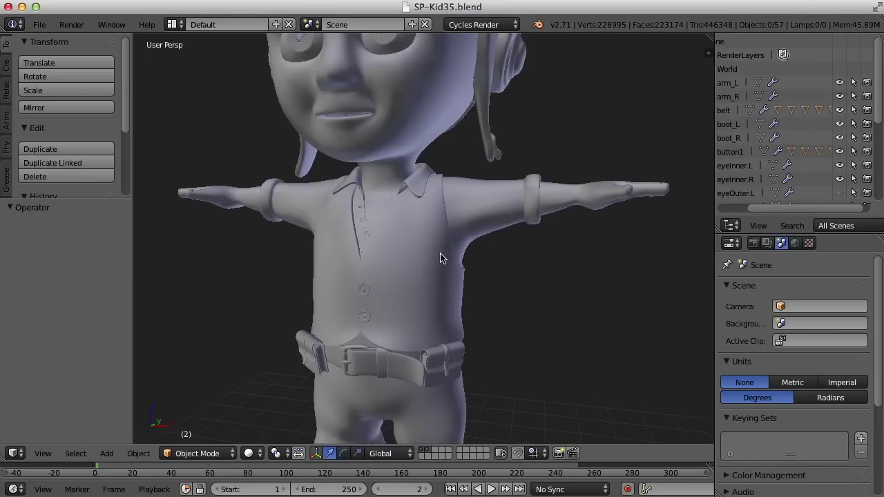
scroll(614, 134, up, 3)
scroll(588, 145, down, 3)
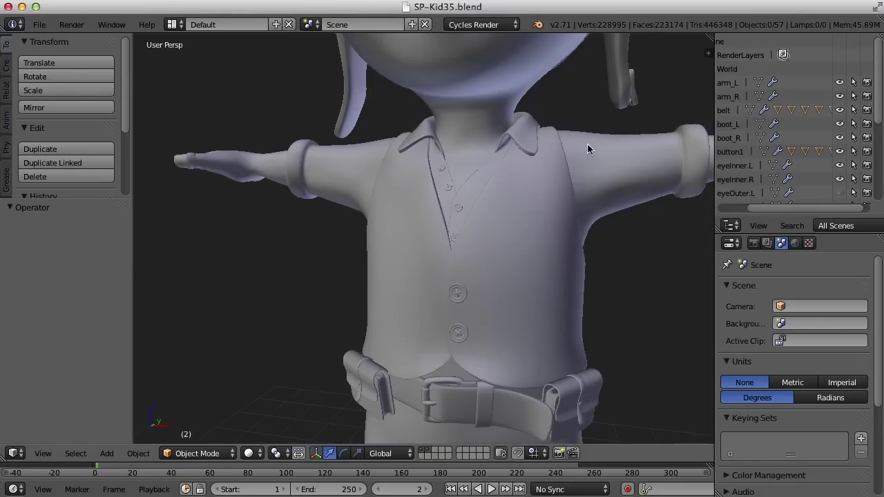
Step: Isolate the shirt with Shift+H and orbit around it to inspect the collar edge
right_click(594, 157)
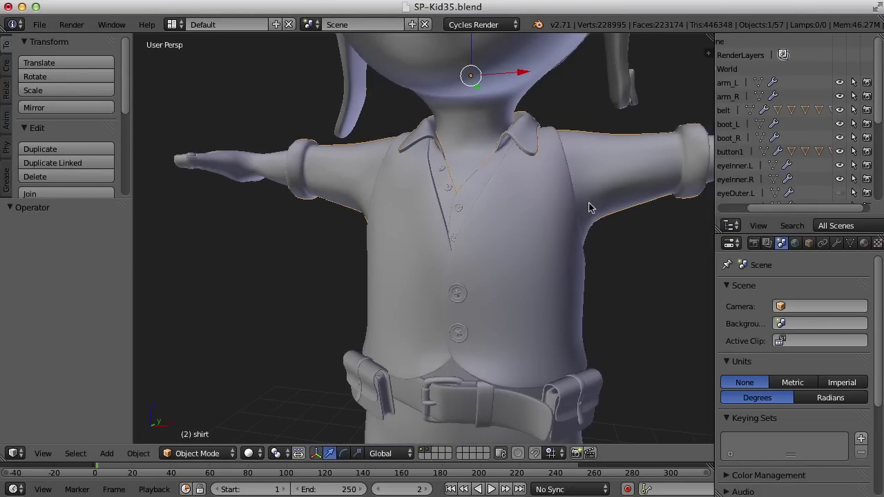
key(shift+h)
scroll(551, 251, up, 3)
middle_drag(500, 250, 568, 294)
key(a)
scroll(590, 283, up, 4)
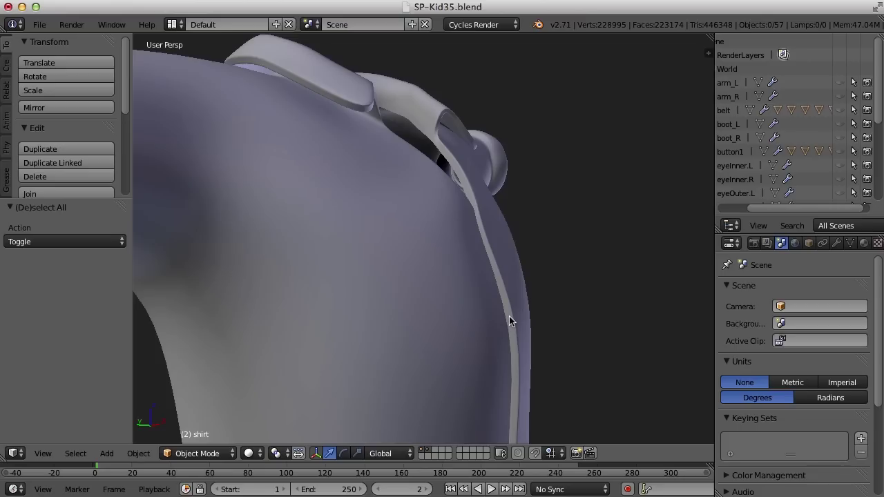
middle_drag(557, 346, 527, 254)
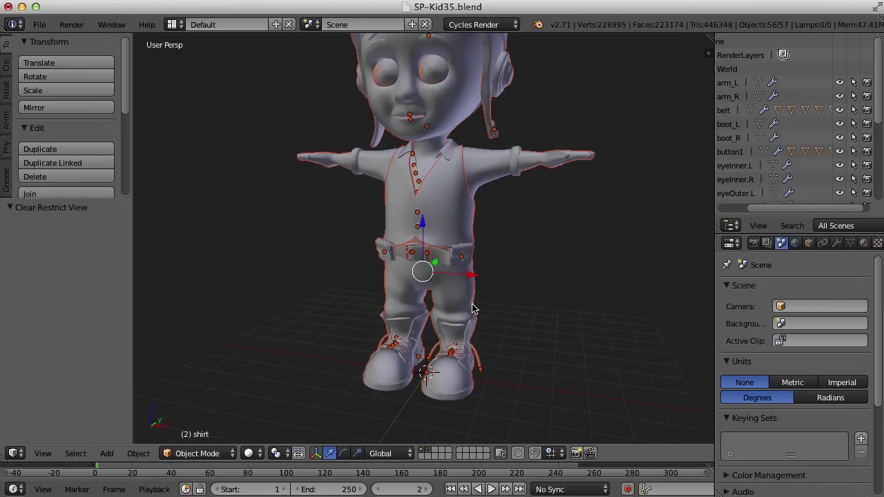
right_click(473, 309)
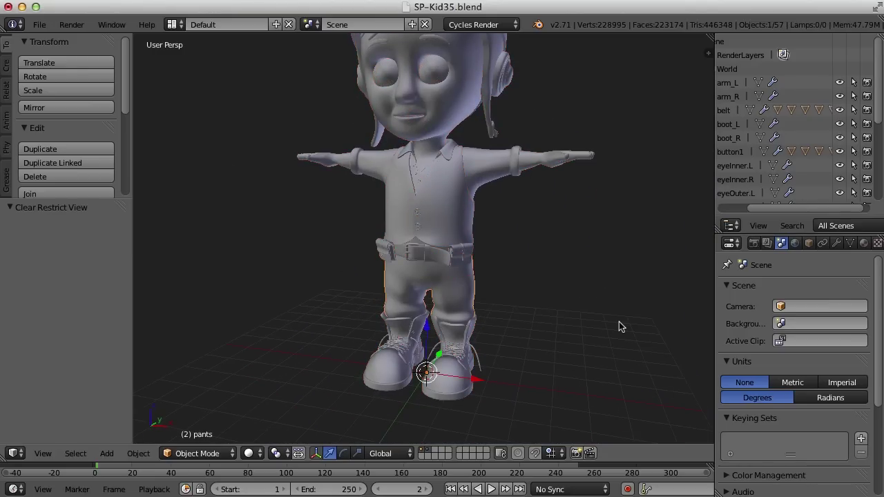
key(KP_Decimal)
mouse_move(628, 307)
middle_down()
mouse_move(553, 300)
mouse_move(664, 296)
middle_up()
key(z)
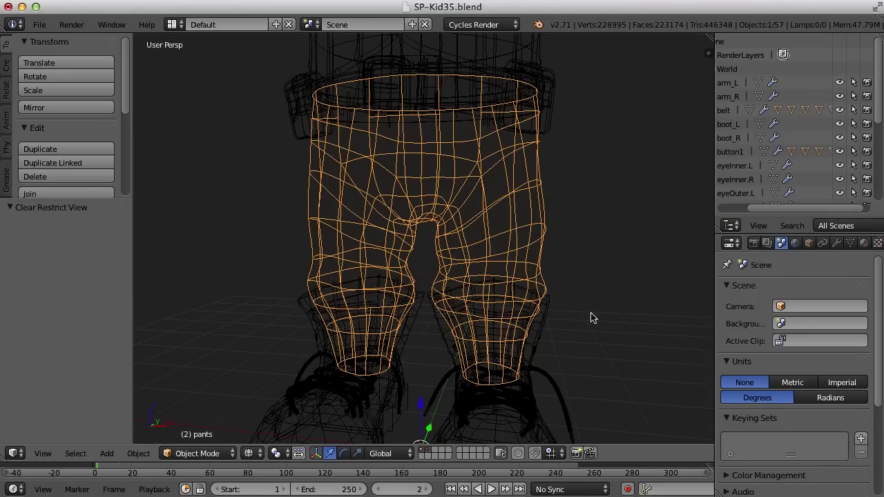
key(Tab)
key(Tab)
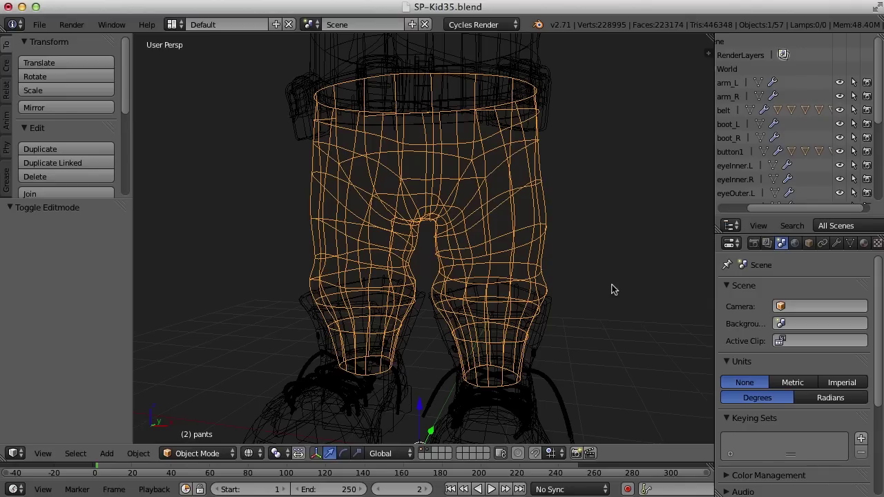
scroll(600, 294, up, 10)
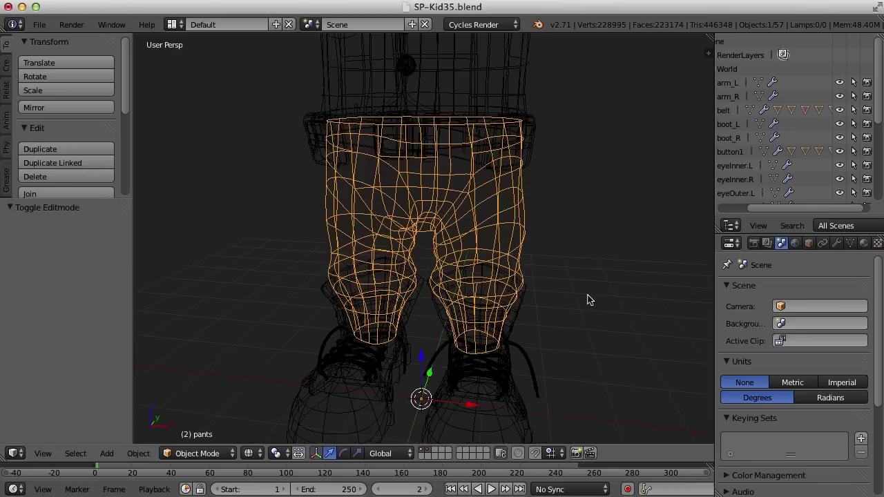
scroll(600, 290, up, 5)
scroll(537, 272, down, 5)
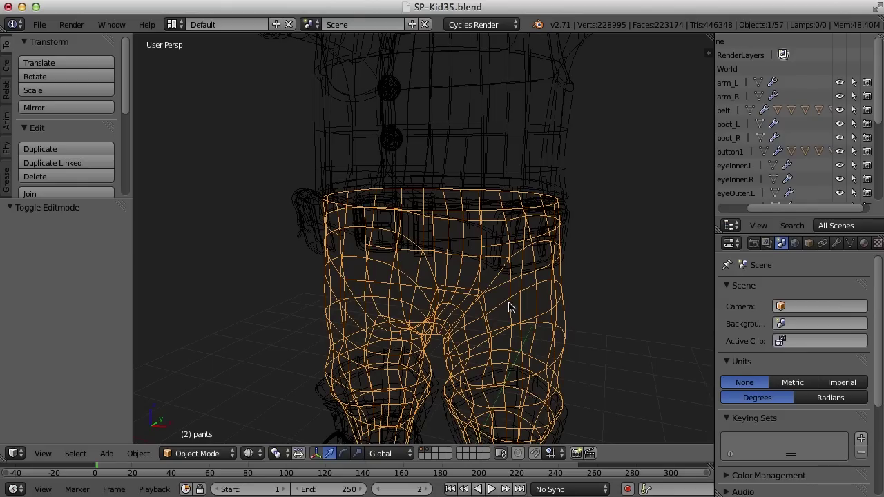
shift+middle_drag(510, 306, 564, 223)
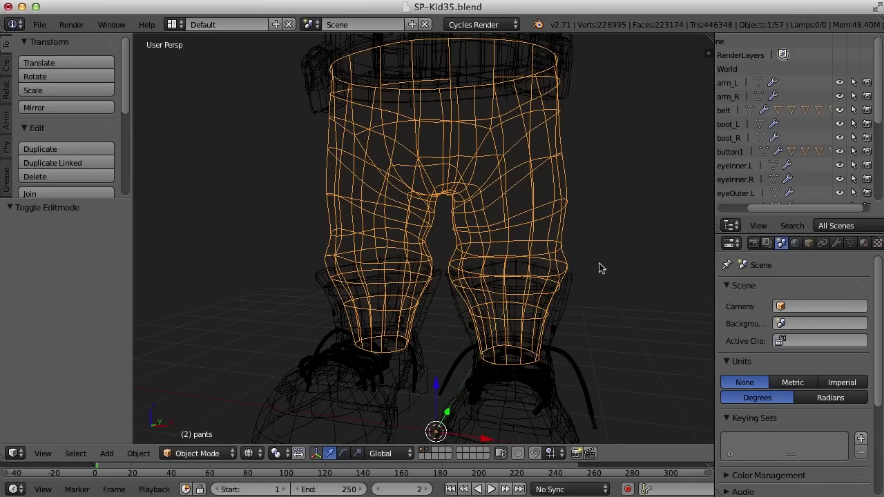
key(z)
mouse_move(600, 268)
middle_down()
mouse_move(553, 282)
mouse_move(576, 288)
mouse_move(414, 253)
middle_up()
middle_drag(554, 259, 406, 233)
middle_drag(357, 263, 583, 316)
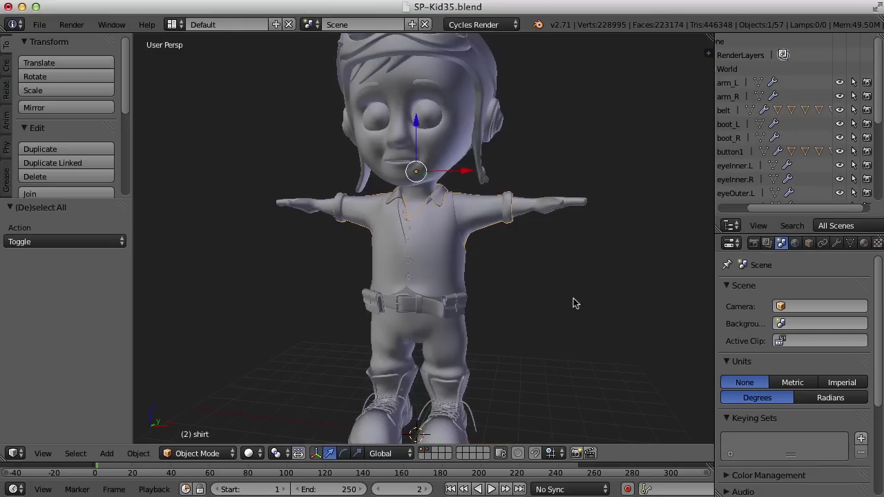
Step: Isolate the head and both arms by hiding all other objects, then orbit around them
middle_drag(574, 303, 586, 326)
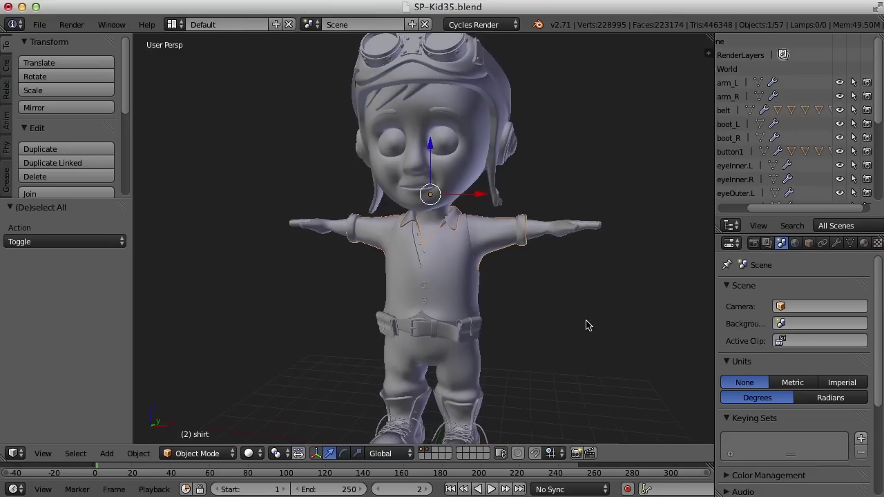
right_click(571, 232)
shift+right_click(322, 231)
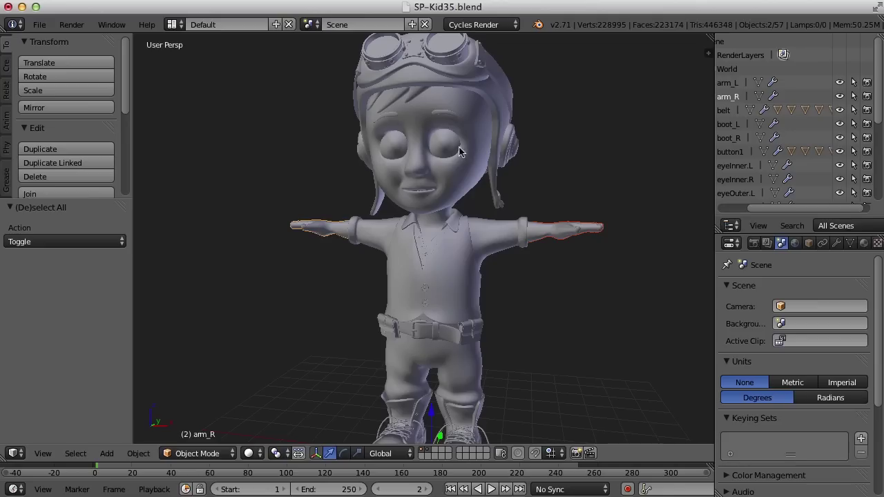
shift+right_click(457, 178)
key(shift+h)
key(a)
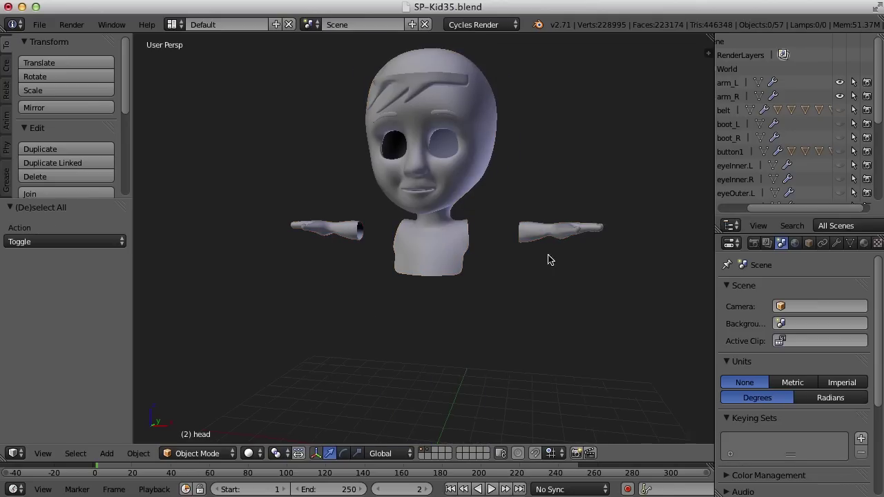
middle_drag(548, 259, 280, 271)
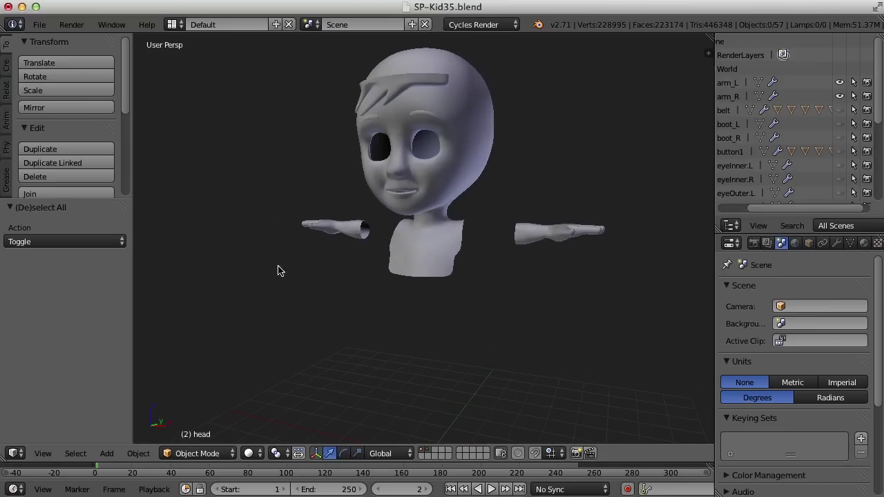
middle_drag(492, 286, 489, 285)
Step: Reveal every hidden character part, deselect all and orbit to a front view
key(alt+h)
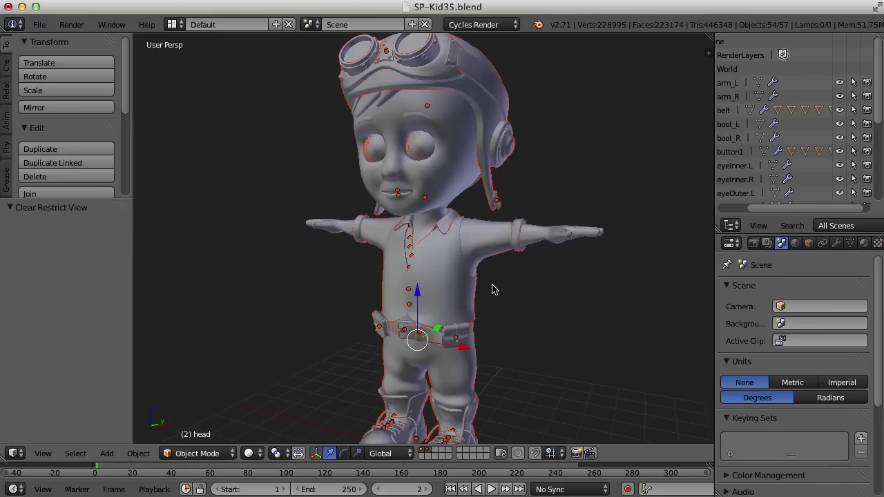
key(a)
middle_drag(468, 290, 515, 293)
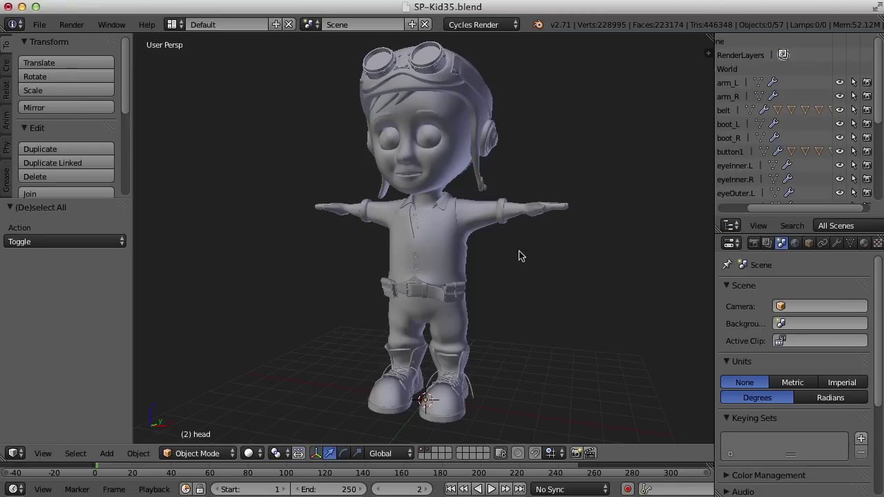
Step: Hide everything except boot_L, then inspect the bare boot from the front and from below the sole
middle_drag(505, 253, 514, 260)
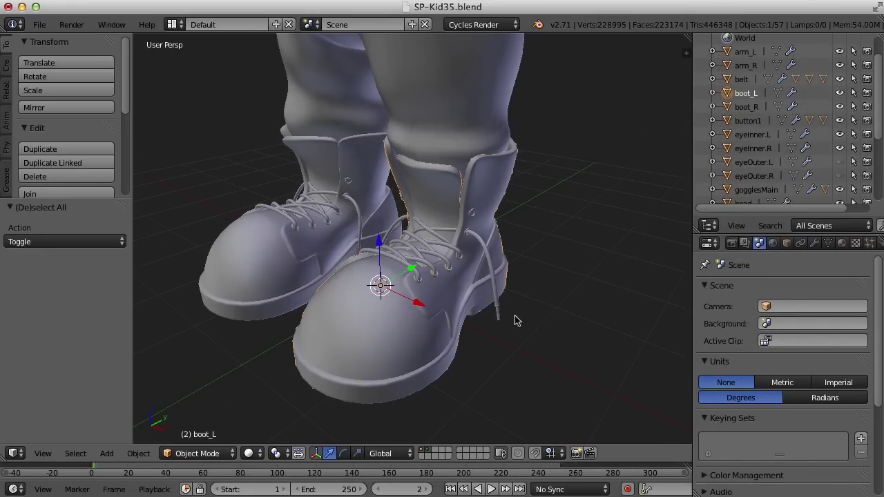
middle_drag(557, 329, 557, 309)
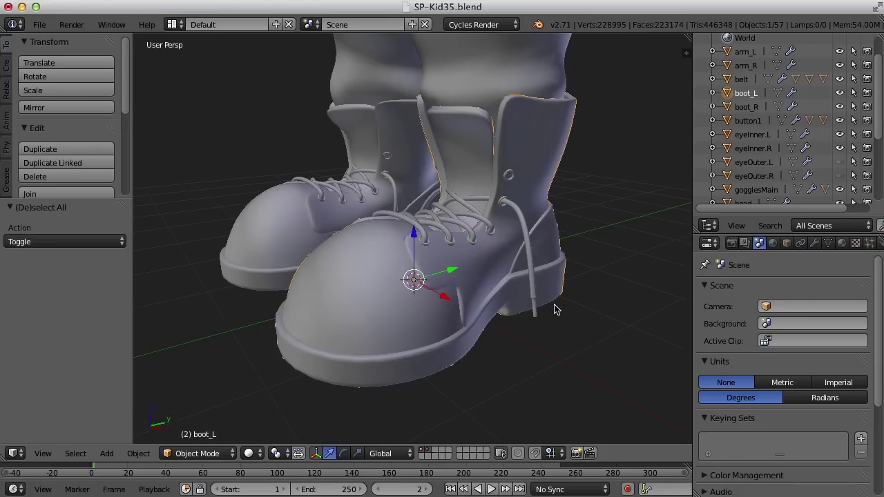
key(shift+h)
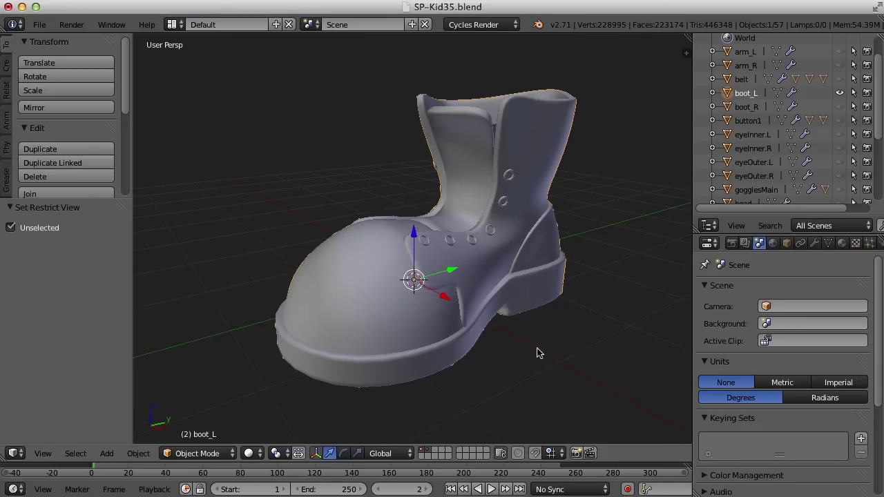
key(a)
middle_drag(505, 351, 456, 350)
key(a)
middle_drag(512, 363, 597, 297)
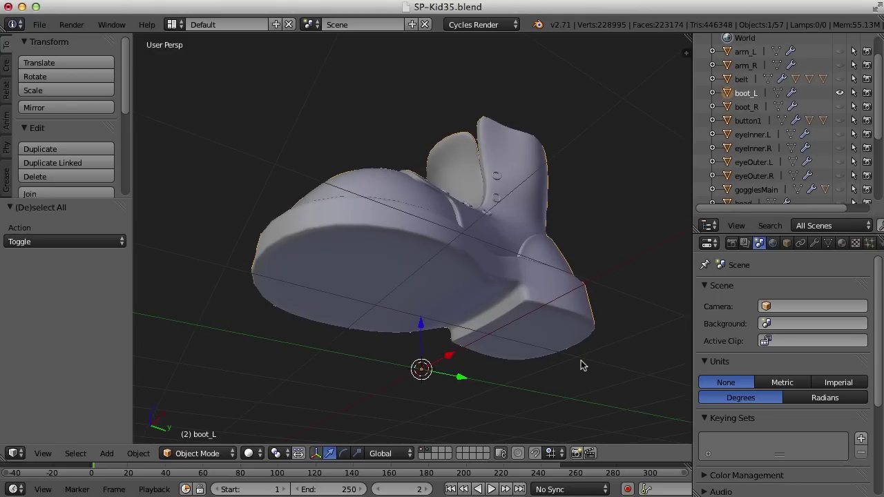
Step: Orbit around the left boot's blocky sole cage in Edit Mode, inspecting it from several angles
scroll(460, 343, up, 3)
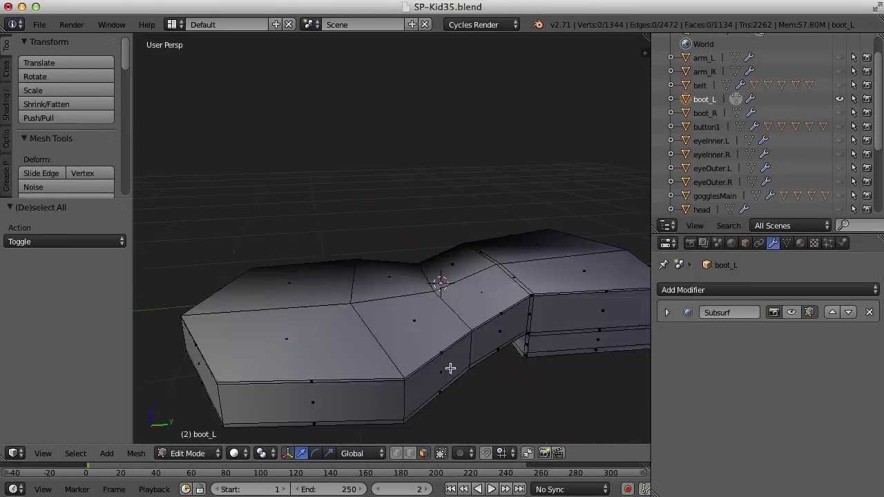
scroll(463, 359, down, 4)
middle_drag(465, 361, 450, 391)
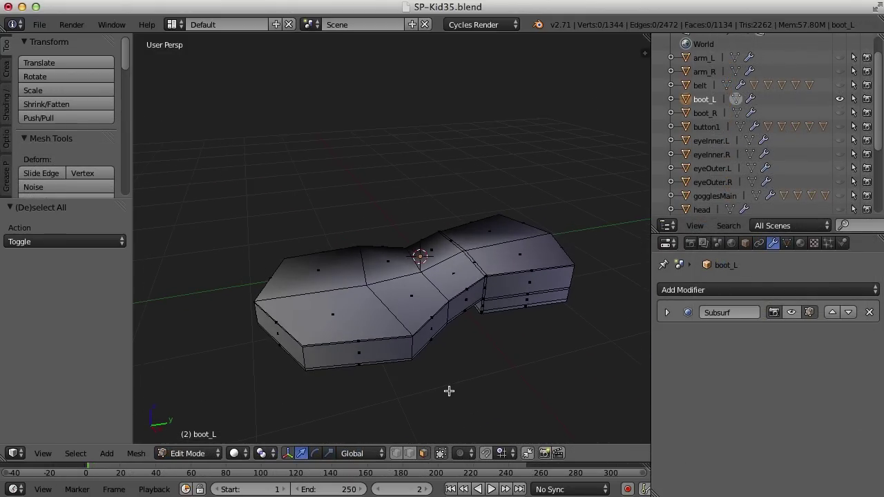
middle_drag(501, 330, 409, 328)
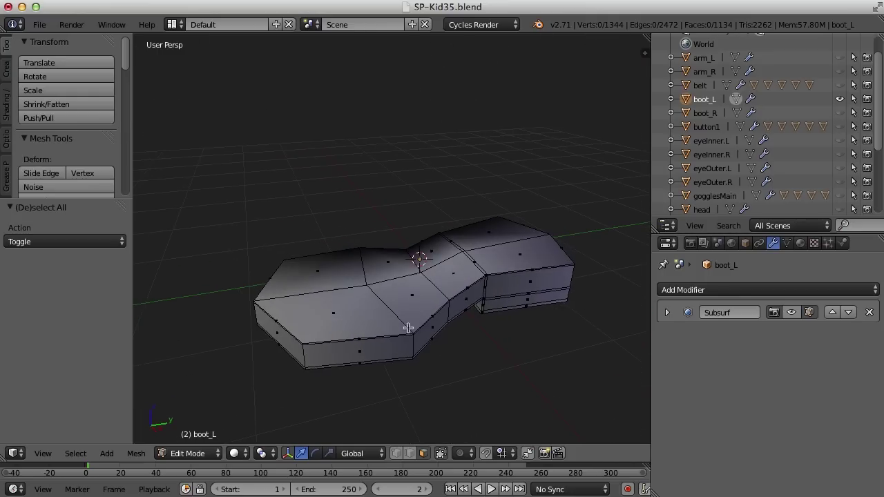
middle_drag(322, 316, 274, 280)
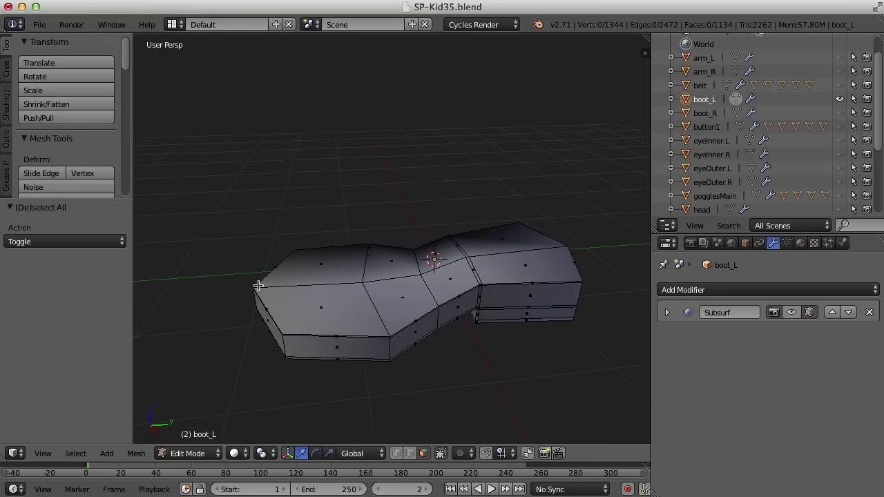
middle_drag(459, 277, 445, 296)
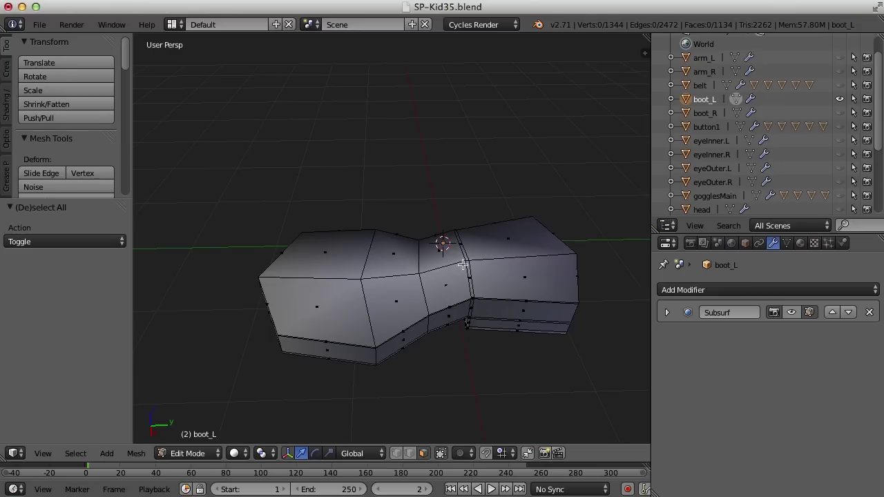
middle_drag(572, 288, 512, 291)
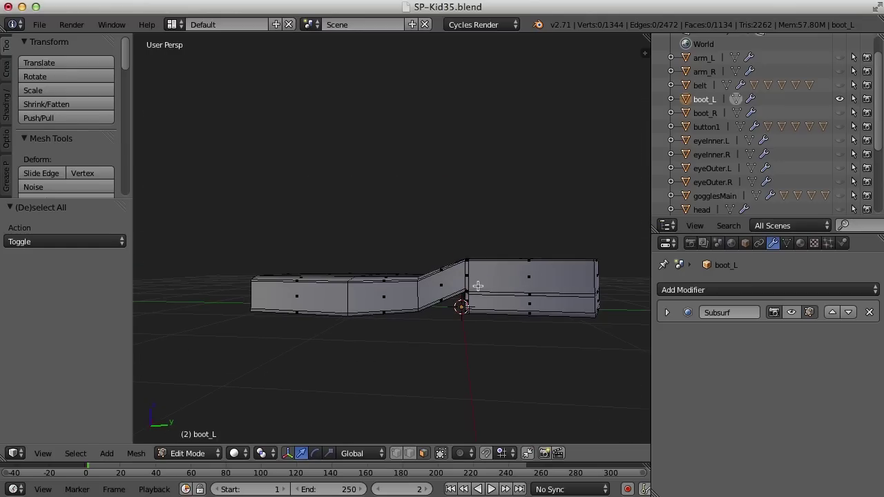
middle_drag(548, 320, 541, 267)
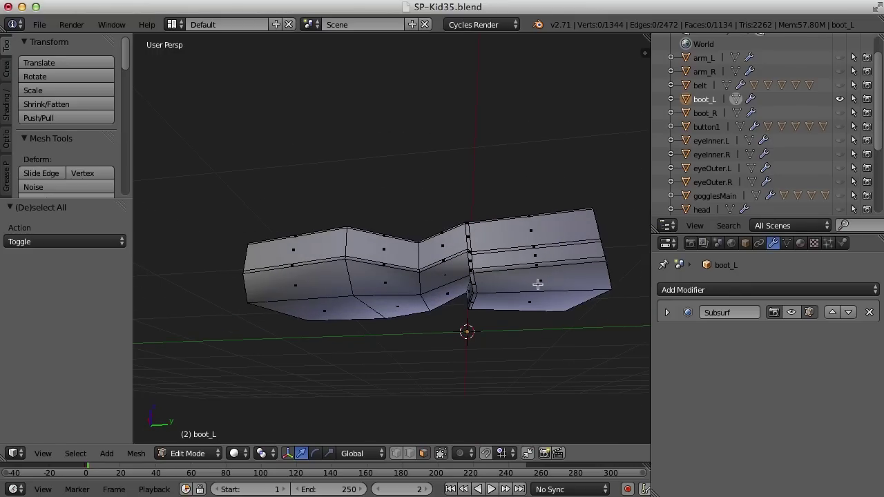
middle_drag(535, 286, 493, 318)
Step: Enable the Subsurf modifier's Display in viewport toggle so the sole appears smoothed
scroll(385, 330, up, 2)
middle_drag(385, 330, 385, 339)
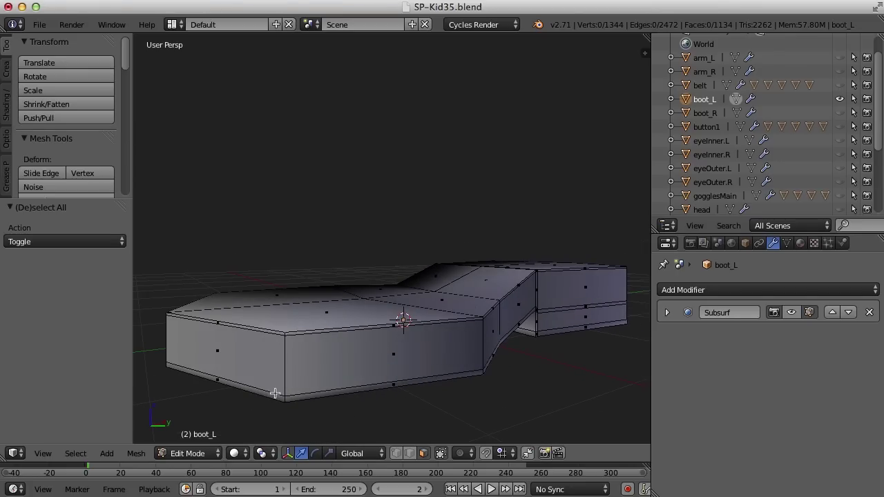
middle_drag(498, 341, 548, 357)
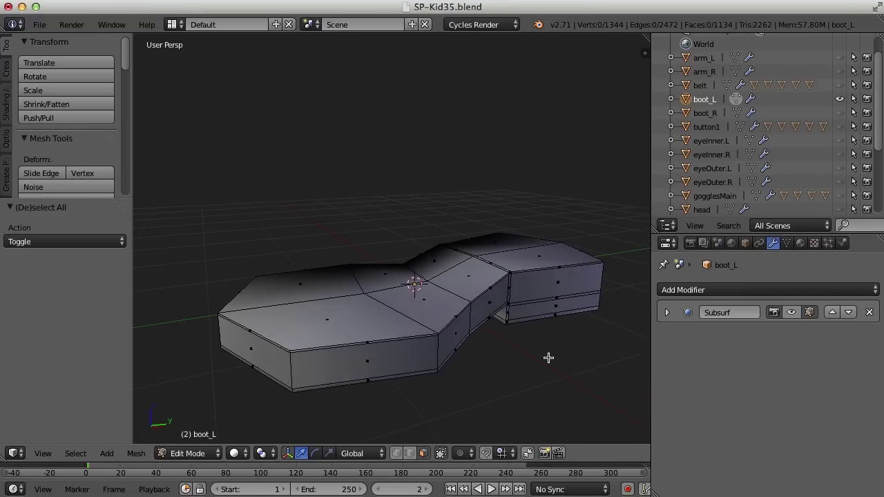
click(791, 313)
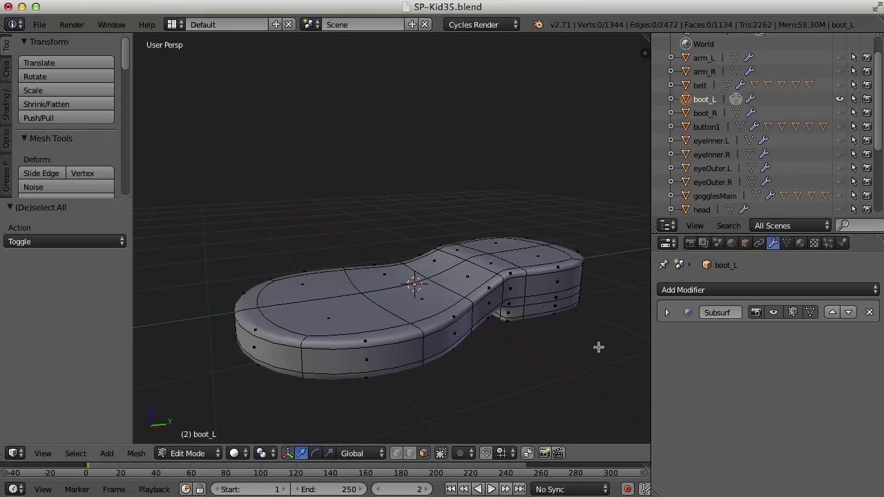
middle_drag(598, 348, 566, 339)
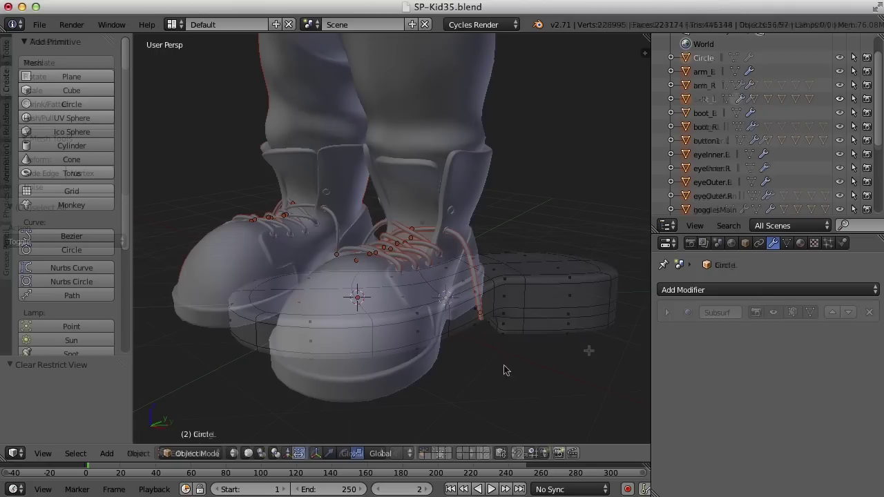
Step: Deselect all, zoom in on the boots and select the shoe laces object
middle_drag(497, 345, 511, 356)
key(a)
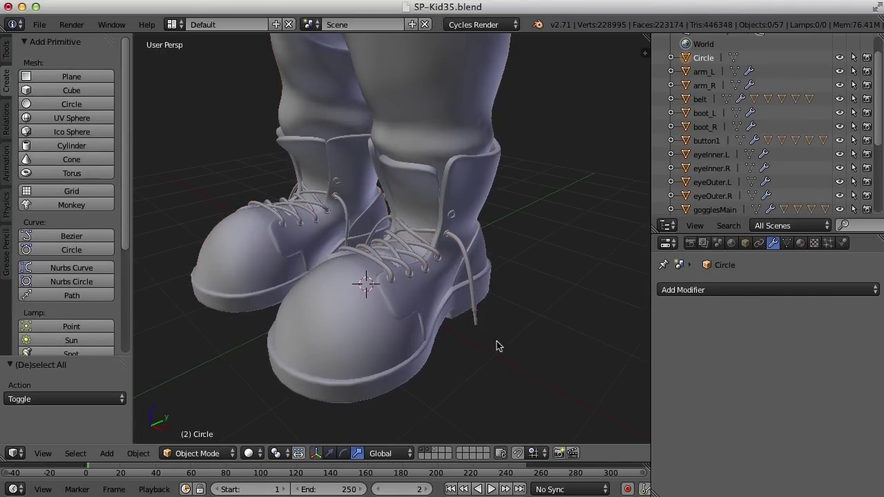
scroll(490, 337, up, 3)
middle_drag(484, 326, 538, 299)
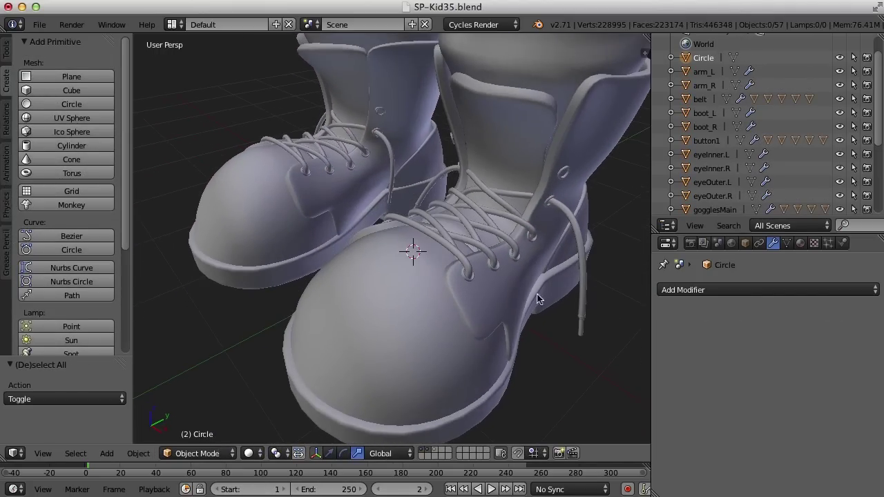
right_click(457, 252)
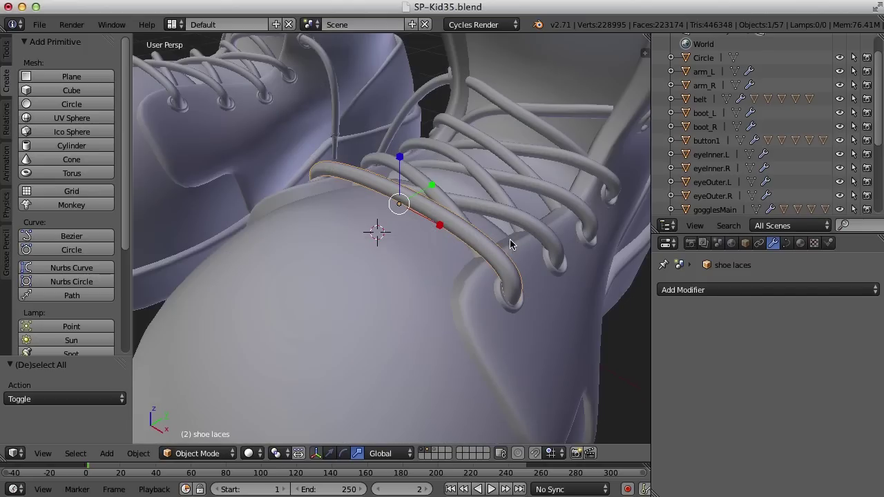
middle_drag(521, 253, 487, 279)
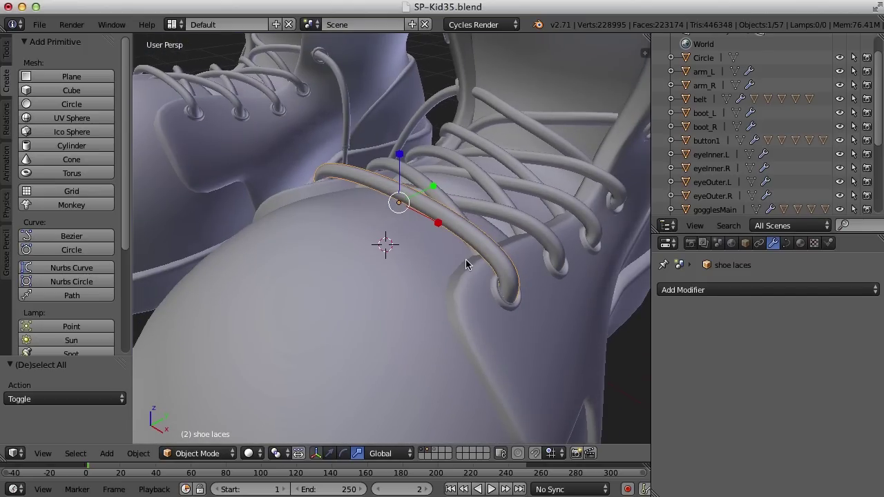
Step: Isolate the shoe laces in local view and review their bevel depth (0.115) and resolution
key(KP_Divide)
click(786, 243)
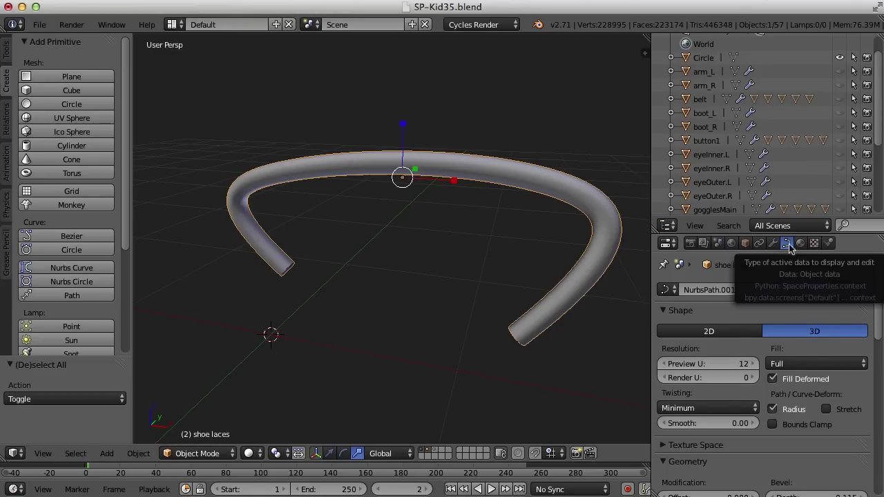
scroll(784, 353, down, 6)
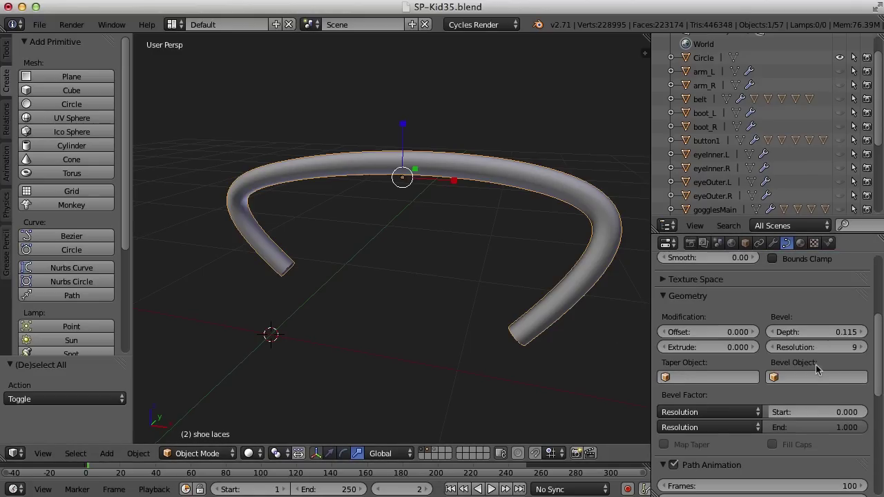
scroll(816, 343, up, 2)
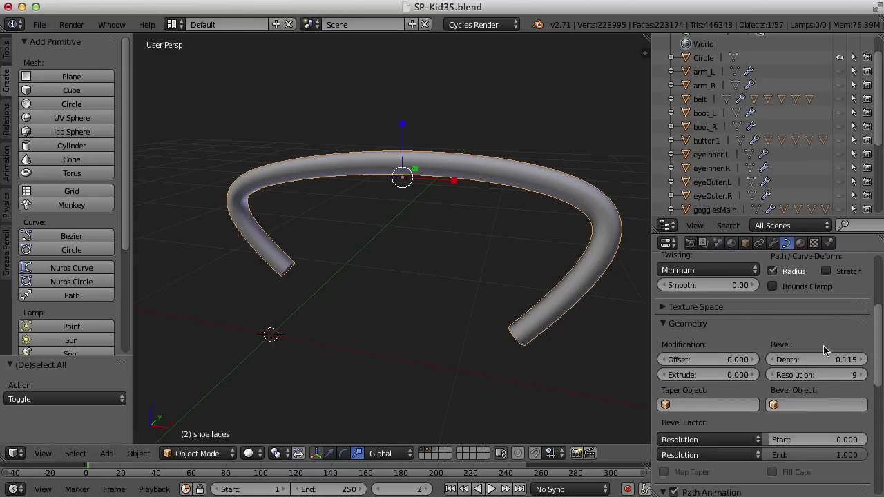
scroll(824, 345, down, 2)
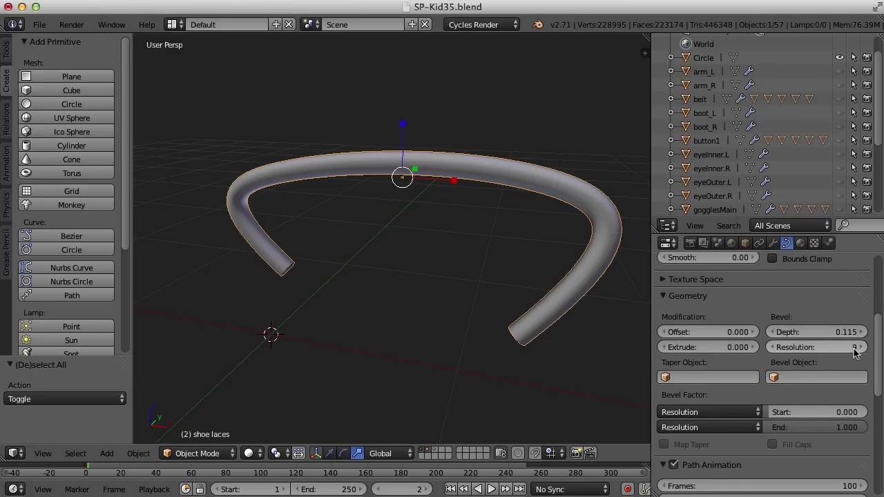
Step: View the lace curve's control points in wireframe Edit Mode, then leave local view
key(z)
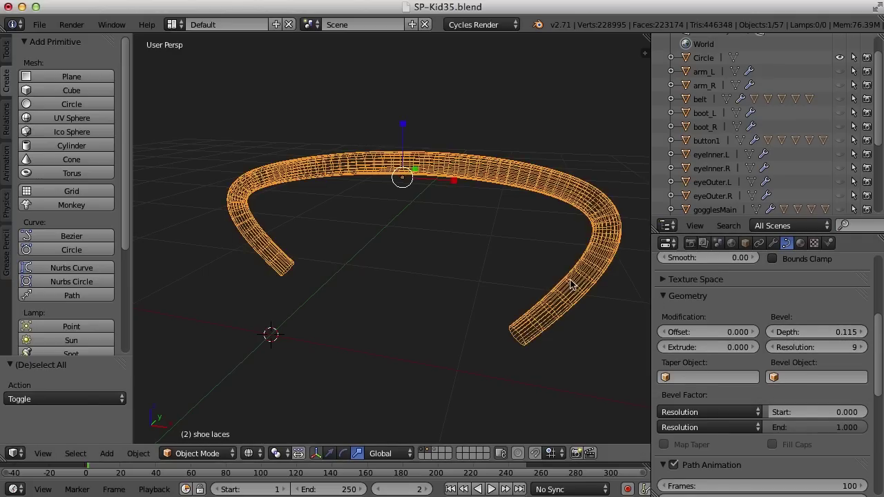
mouse_move(576, 282)
middle_down()
mouse_move(582, 275)
mouse_move(404, 279)
mouse_move(549, 276)
mouse_move(554, 294)
mouse_move(496, 310)
mouse_move(502, 313)
mouse_move(413, 310)
mouse_move(438, 292)
mouse_move(468, 329)
middle_up()
key(a)
key(Tab)
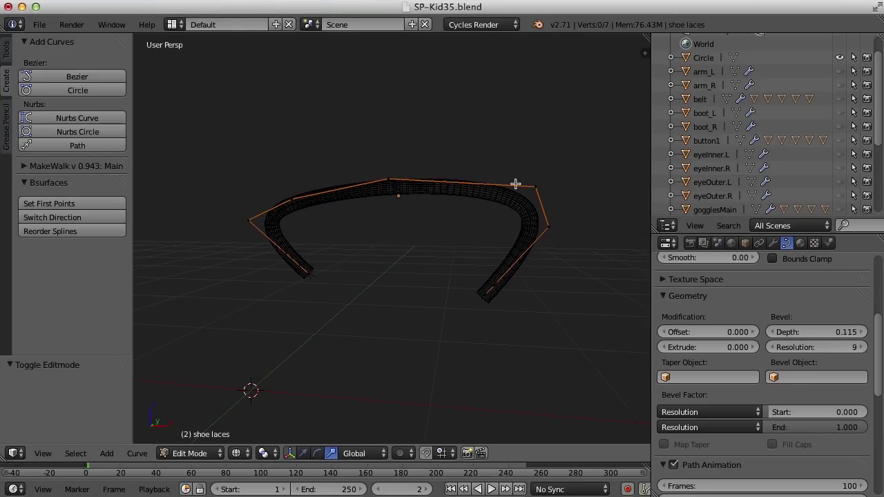
middle_drag(434, 222, 476, 350)
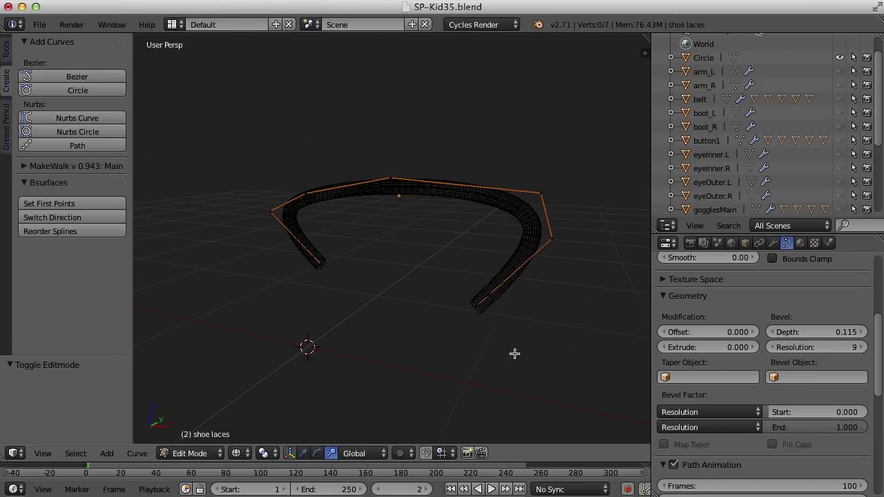
key(KP_Divide)
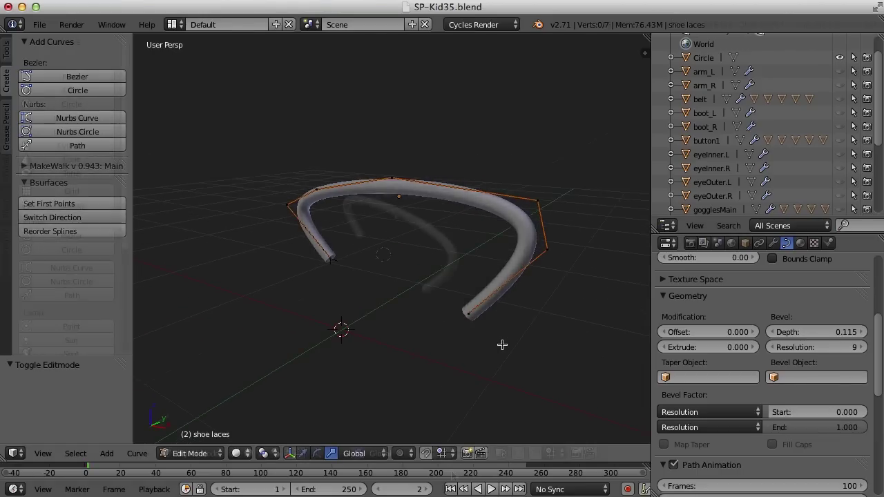
Step: Switch to an empty scene layer and add a new NURBS path
key(Tab)
click(445, 457)
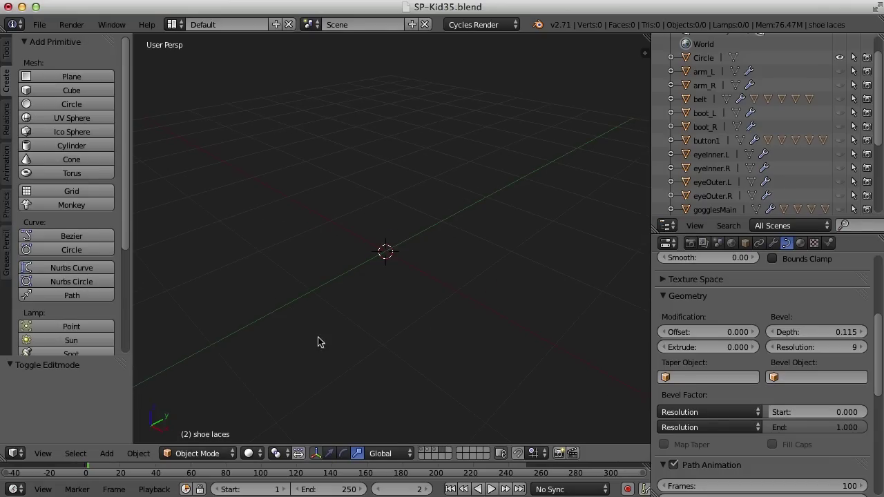
click(76, 299)
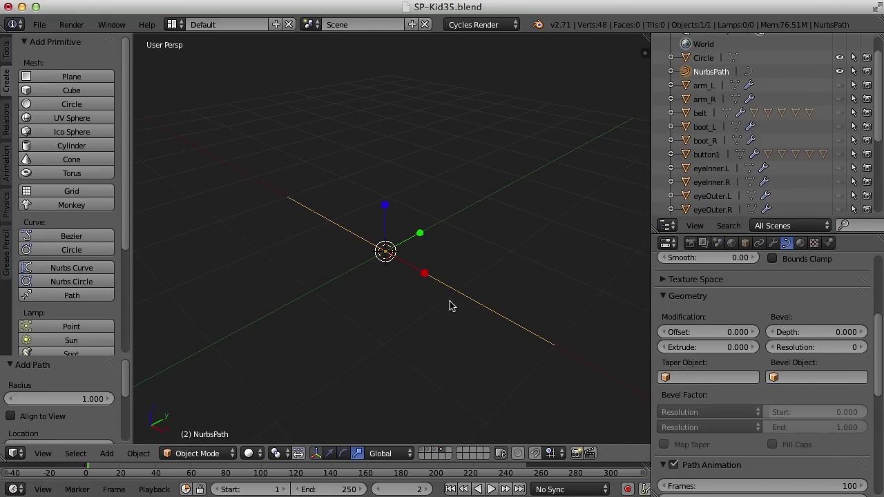
key(Tab)
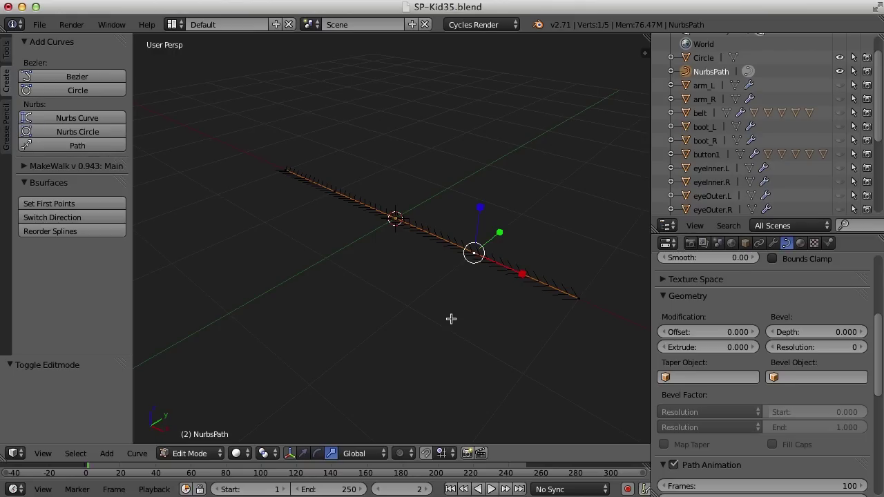
middle_drag(496, 305, 394, 322)
middle_drag(472, 313, 420, 293)
Step: Raise the path's middle control points along Z to start arching it
key(ctrl+alt+g)
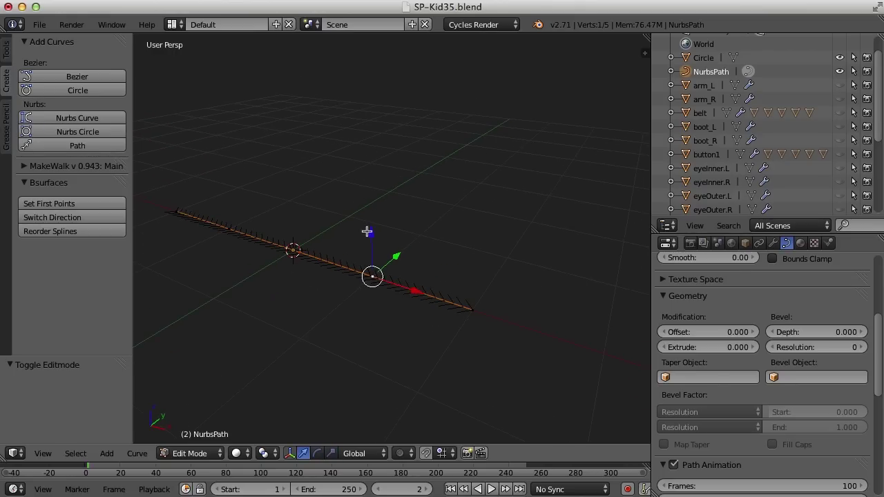
drag(367, 231, 372, 165)
middle_drag(359, 288, 459, 279)
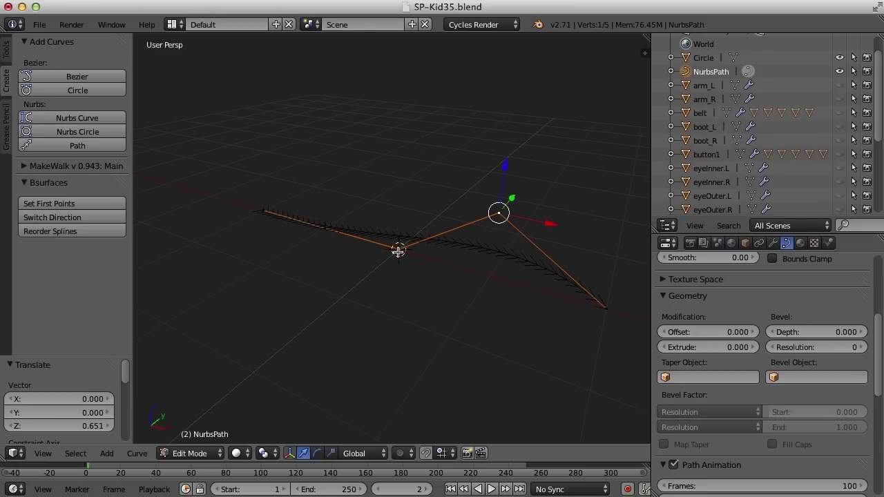
right_click(399, 251)
drag(400, 208, 398, 116)
middle_drag(393, 271, 377, 285)
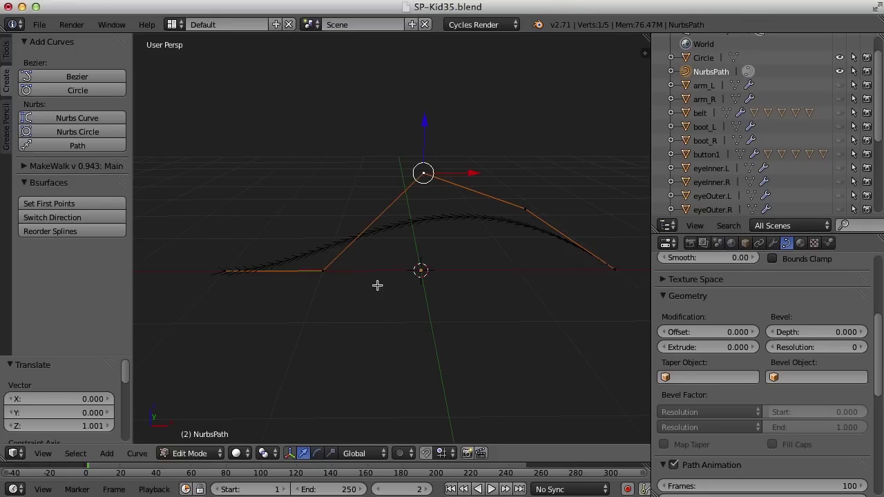
Step: Lift the left and remaining control points to finish the arch, then select the right end point
right_click(325, 272)
drag(335, 223, 316, 137)
right_click(420, 178)
drag(425, 122, 424, 103)
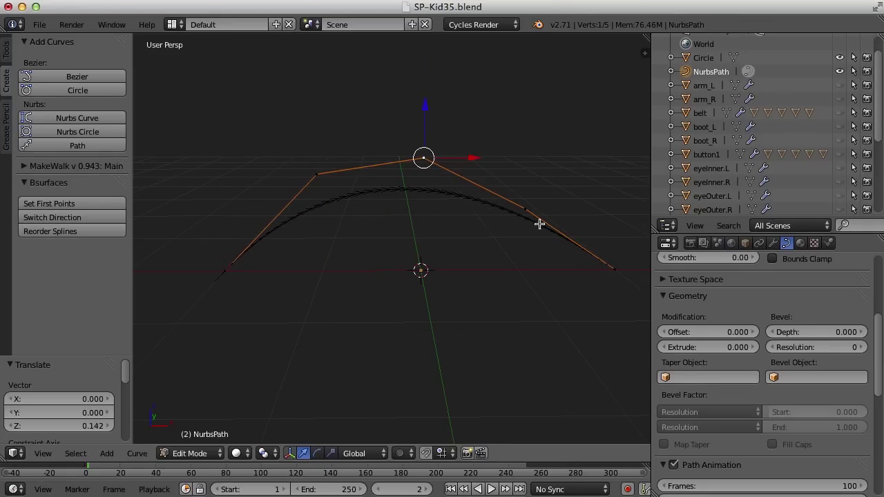
middle_drag(539, 223, 544, 252)
right_click(543, 253)
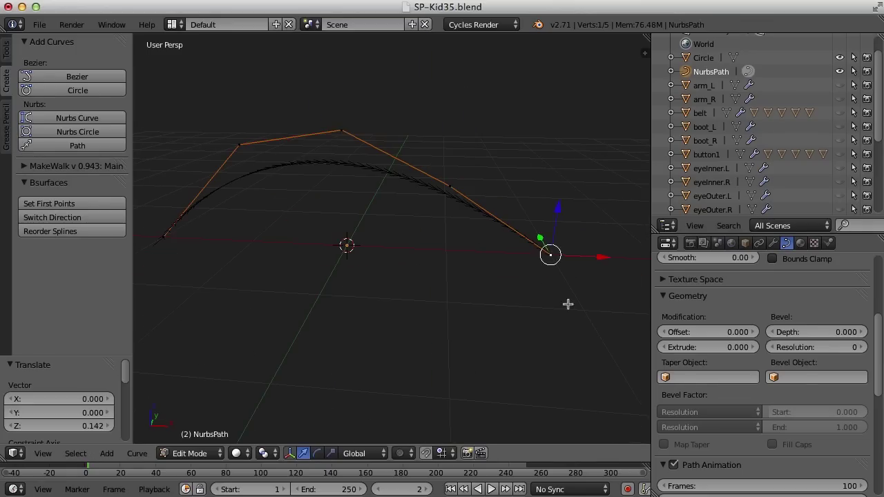
middle_drag(569, 302, 563, 307)
Step: Extrude four new control points from the path's end, curling it down and back into a loop
key(e)
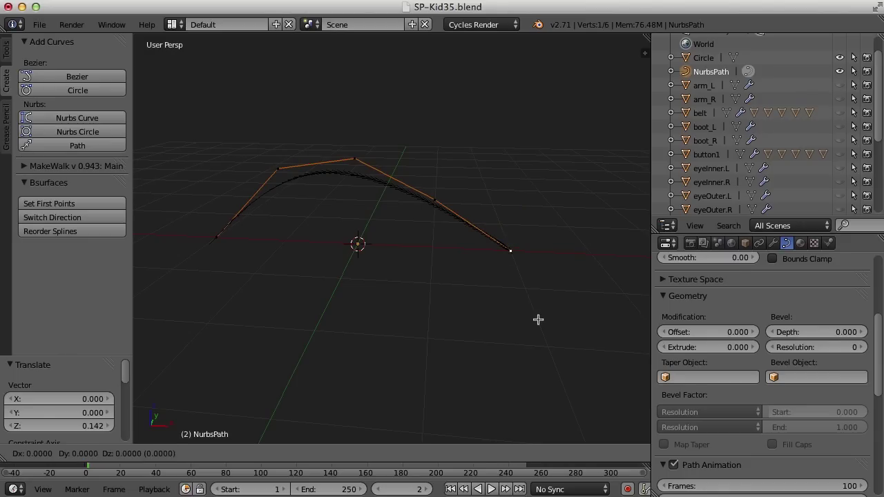
click(525, 416)
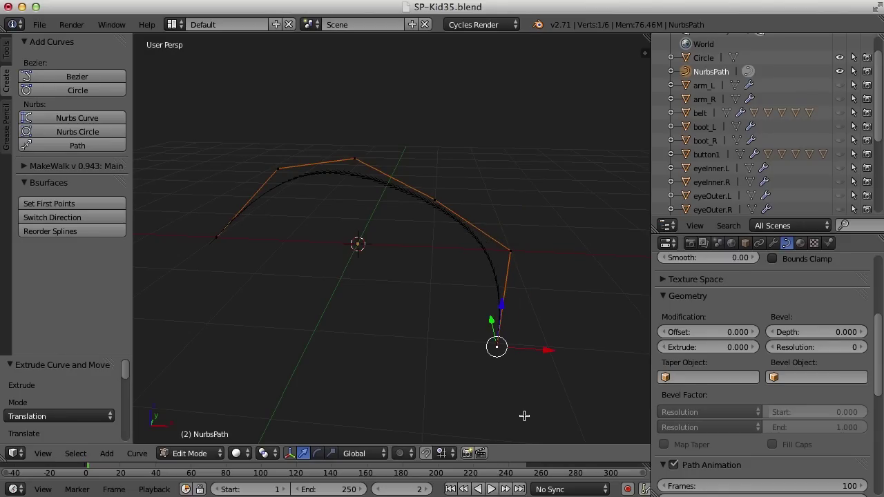
key(e)
click(420, 437)
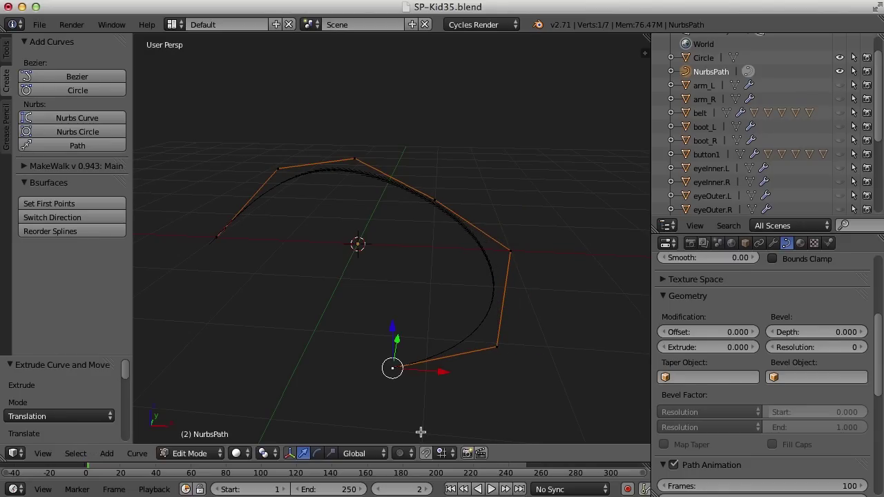
key(e)
click(288, 414)
key(e)
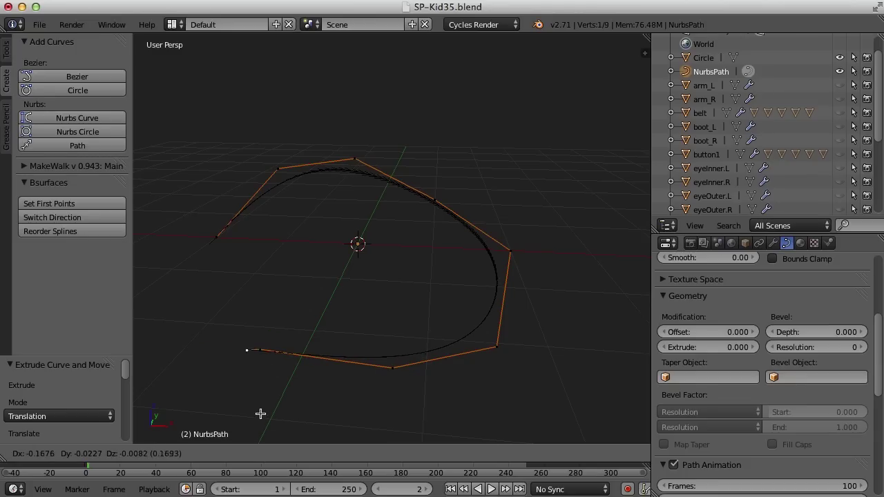
click(241, 349)
middle_drag(425, 327, 512, 272)
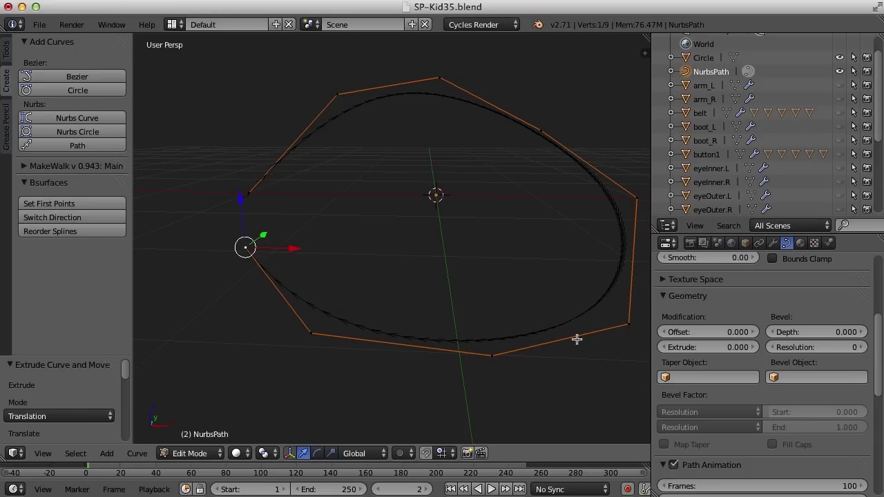
middle_drag(578, 313, 513, 320)
Step: In Object Mode, give the path a bevel depth of 0.058 to make a thin tube
key(Tab)
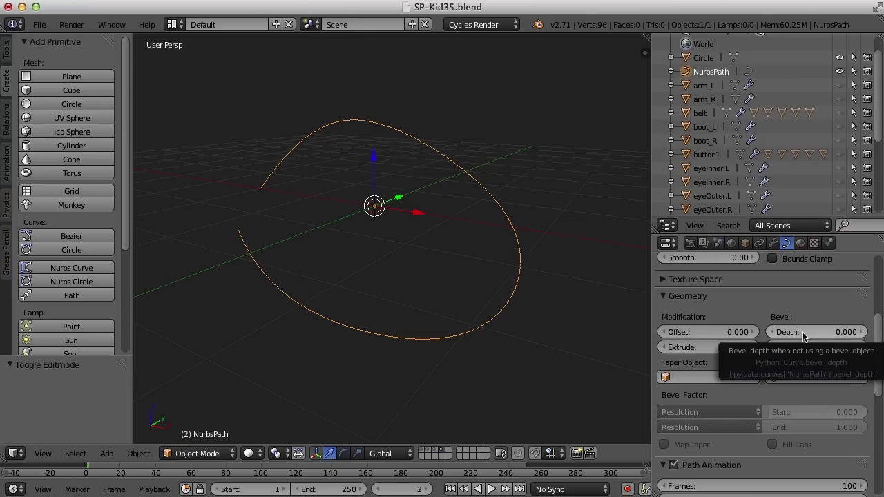
drag(815, 331, 864, 332)
middle_drag(305, 349, 523, 361)
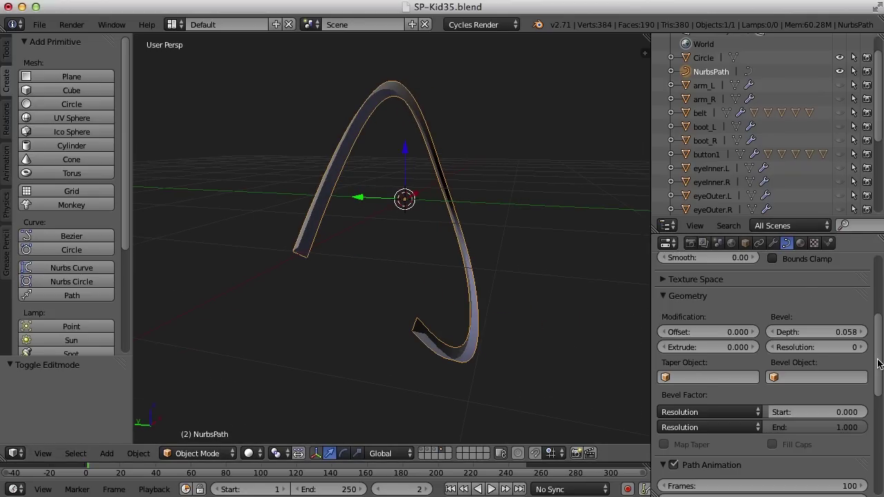
drag(877, 359, 880, 330)
scroll(789, 338, up, 3)
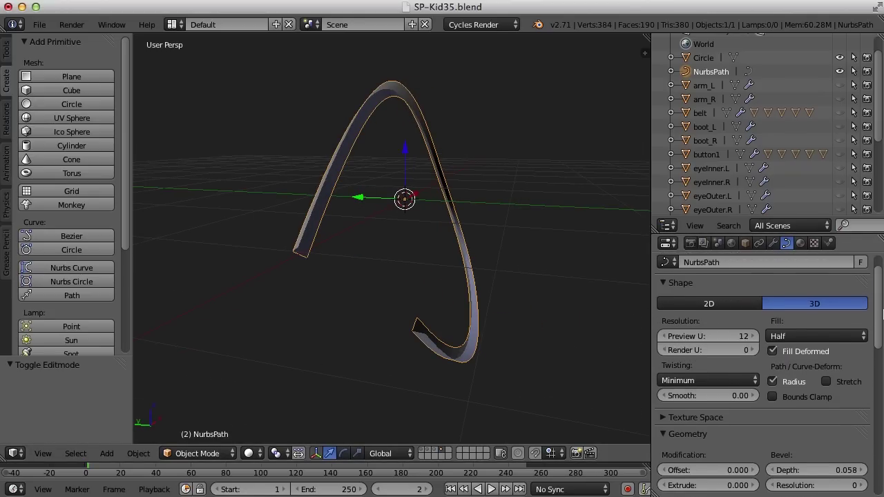
Step: Set the curve's Fill mode to Full for a solid tube
click(796, 354)
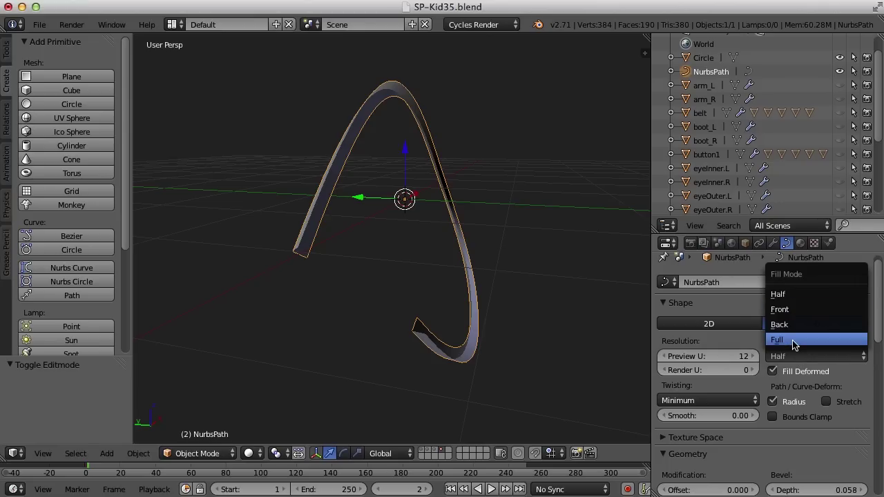
click(793, 340)
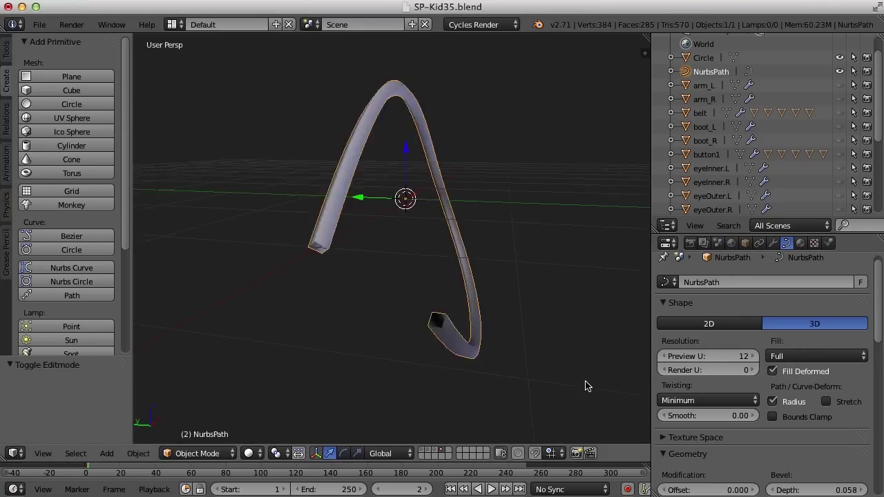
middle_drag(586, 386, 635, 367)
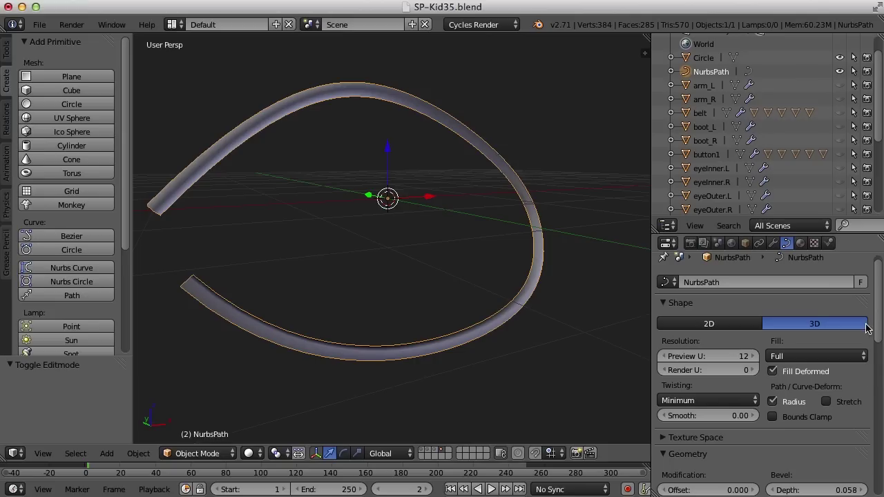
scroll(829, 345, down, 6)
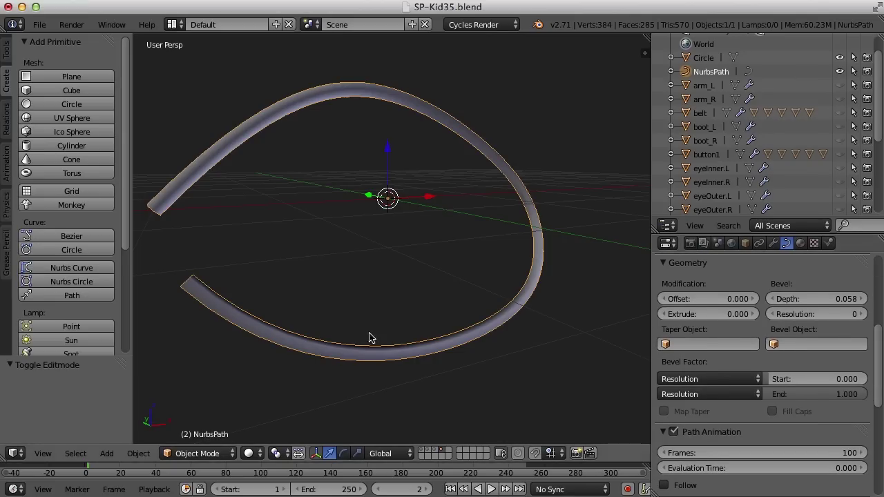
middle_drag(369, 338, 460, 342)
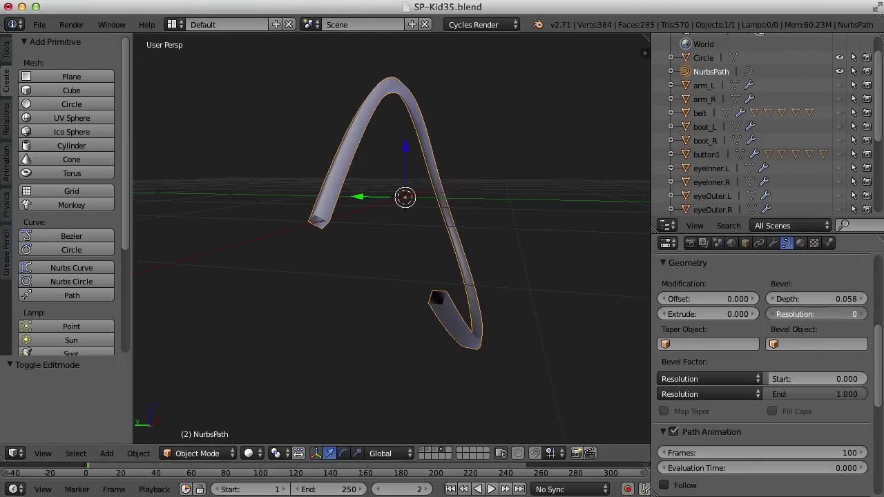
Step: Try bevel resolution 6, then return it to 0 for a square cross-section
drag(819, 314, 847, 314)
middle_drag(245, 325, 628, 360)
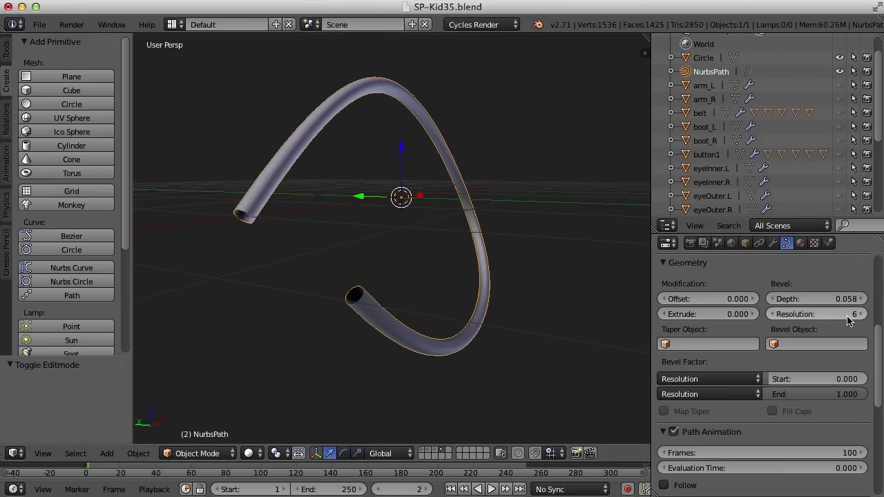
drag(818, 314, 791, 313)
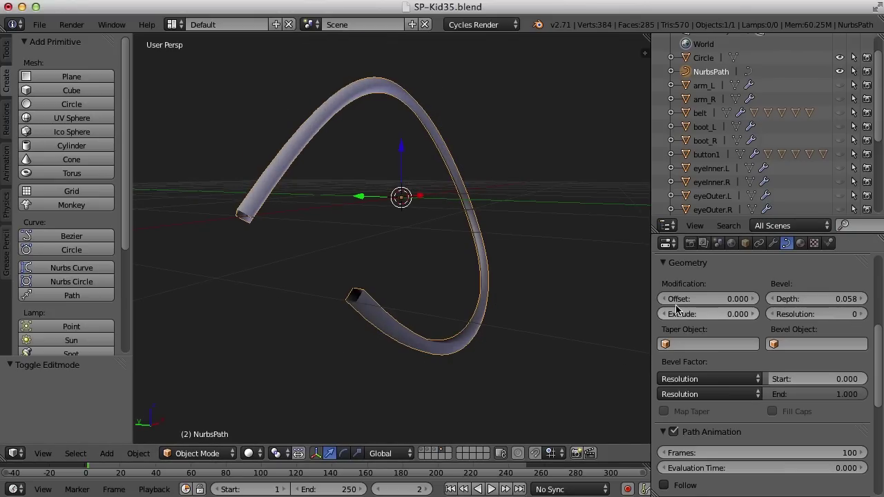
Step: Add a Subdivision Surface modifier to the tube with View 2 and Optimal Display on
click(773, 244)
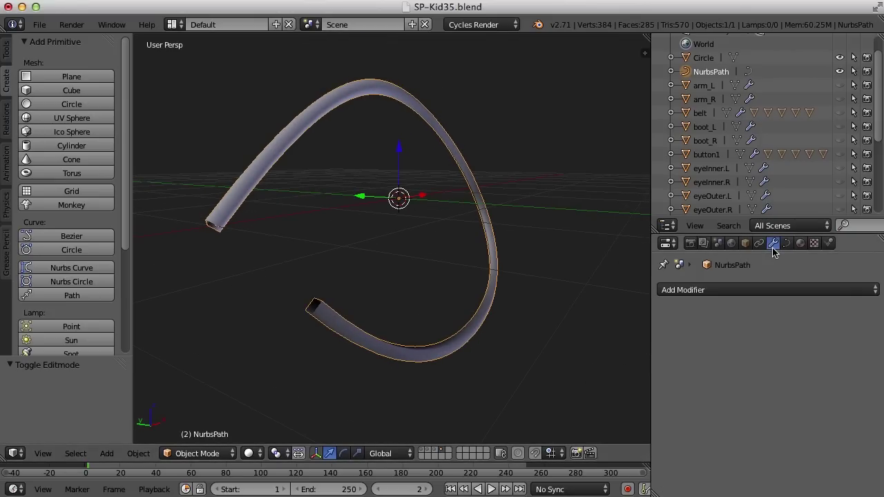
click(735, 292)
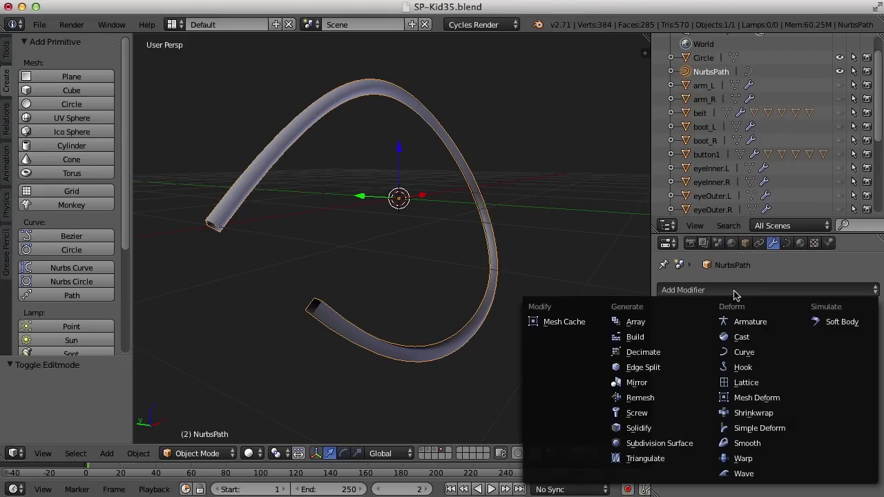
click(677, 446)
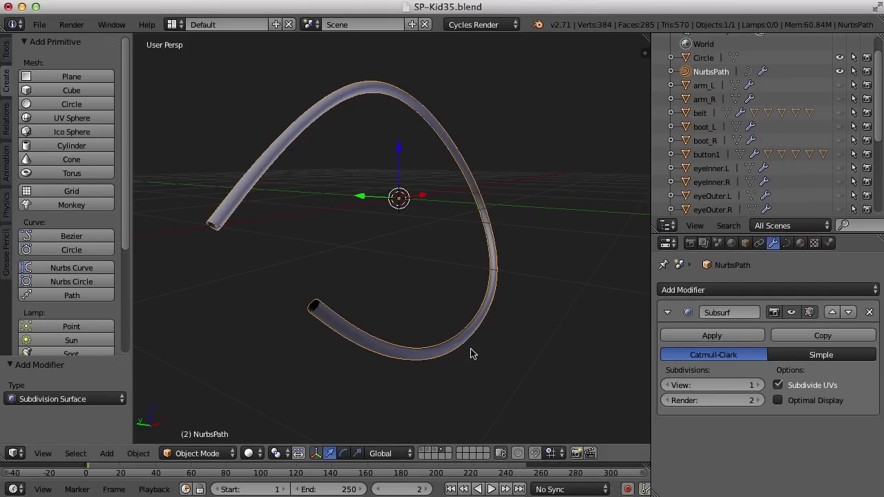
middle_drag(471, 349, 537, 355)
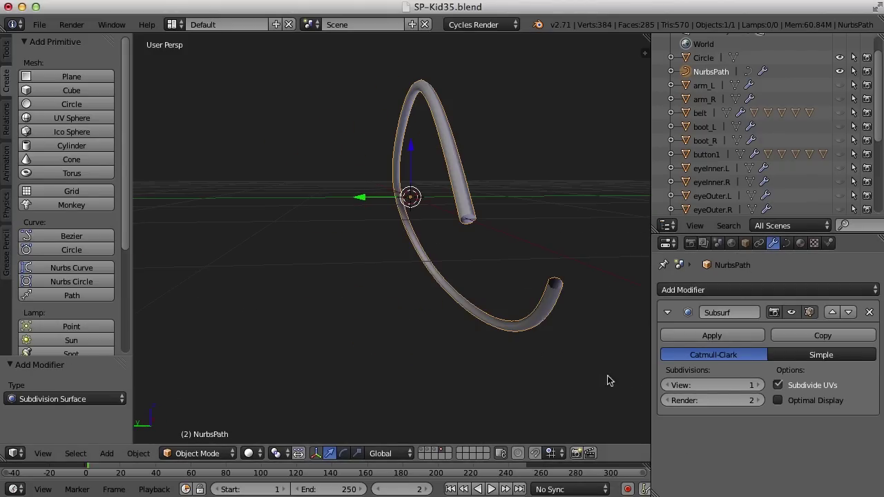
click(758, 386)
click(779, 401)
Step: Exit local view and deselect all objects to show the whole character
key(KP_Divide)
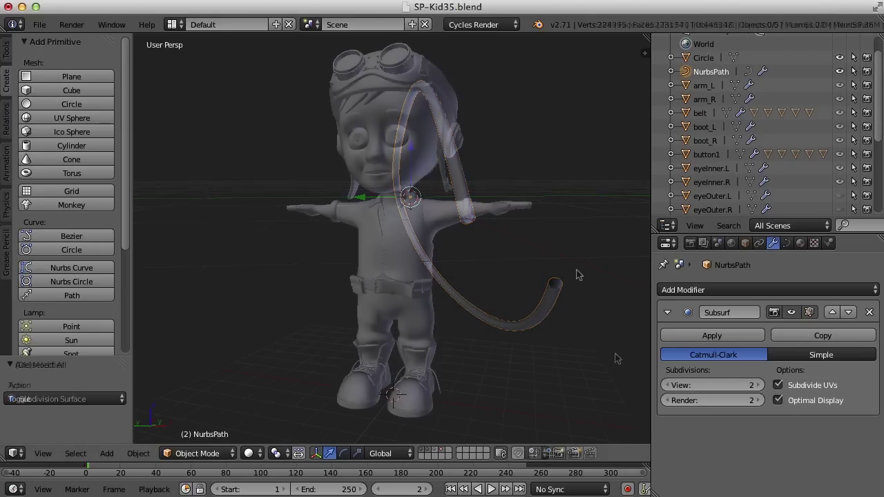
key(a)
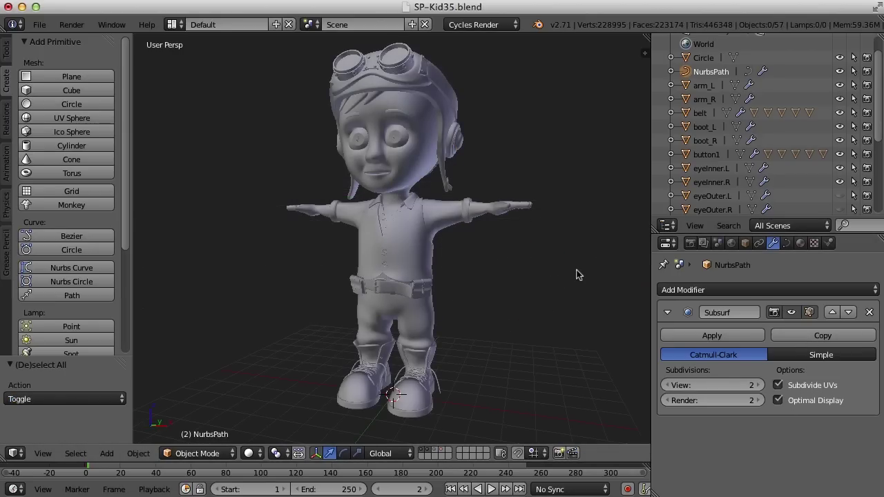